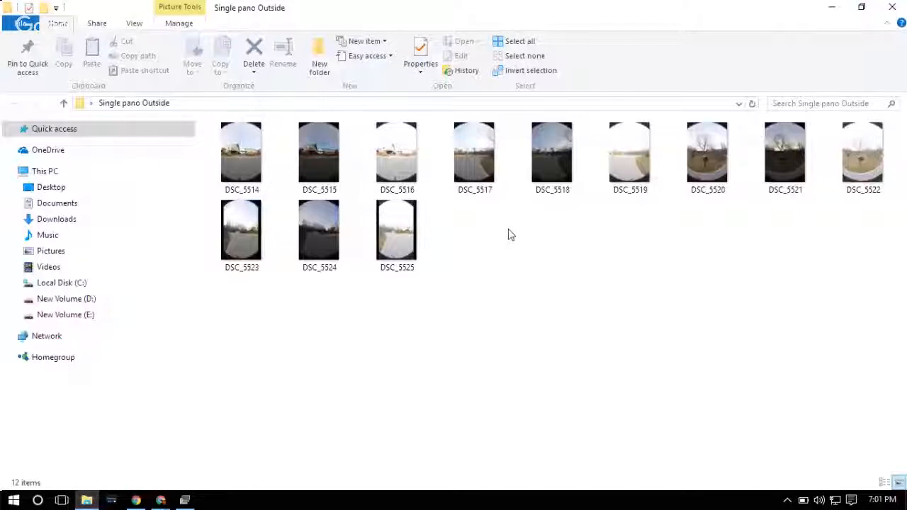
- Load all twelve photos, DSC_5514 through DSC_5525, from the Single pano Outside folder into PTGui
click(253, 164)
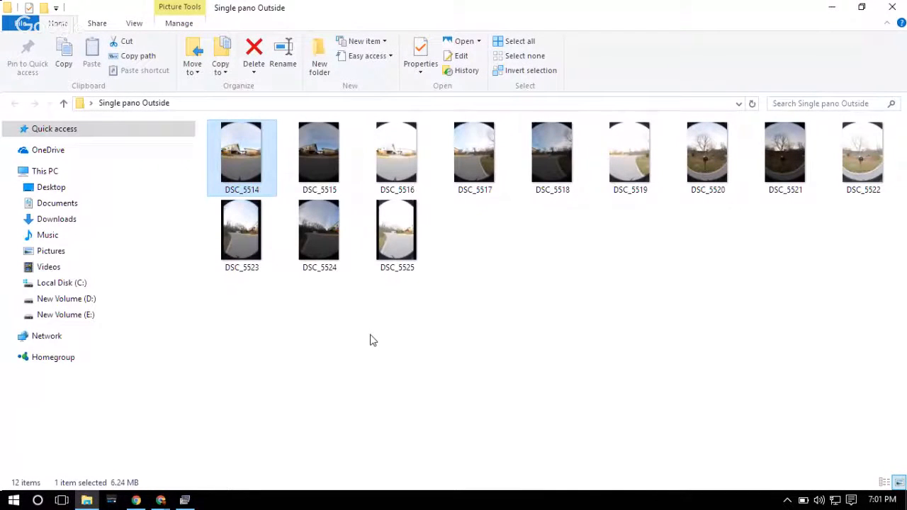
key(ctrl+a)
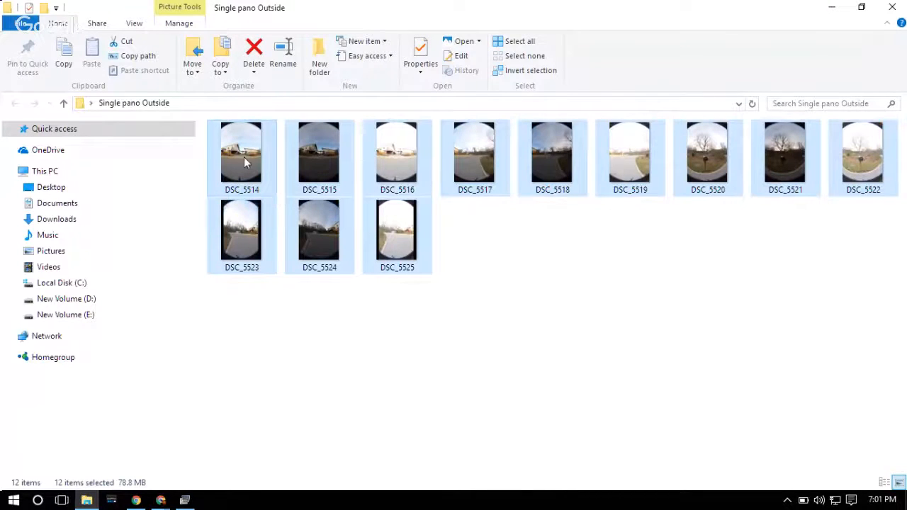
drag(238, 150, 222, 281)
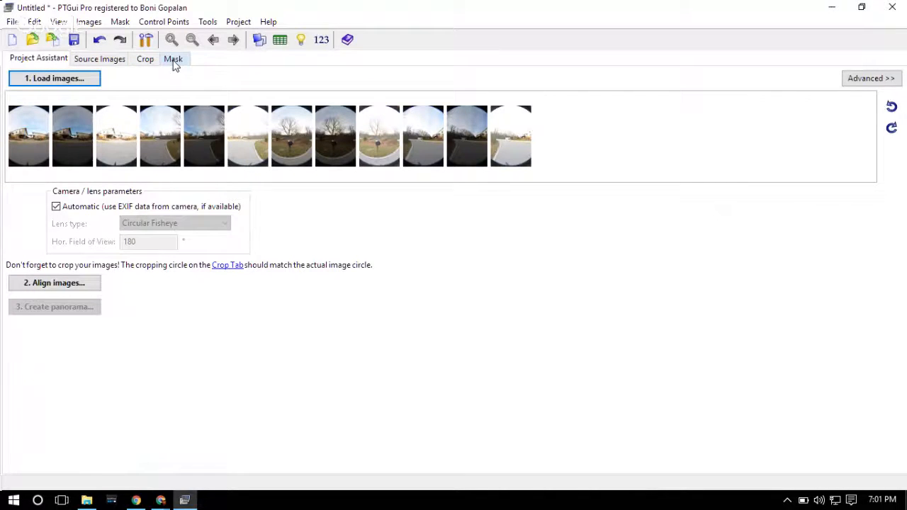
- Show the advanced project options and enlarge the crop circle to the fisheye image's upper edge, with its top at 0
click(854, 81)
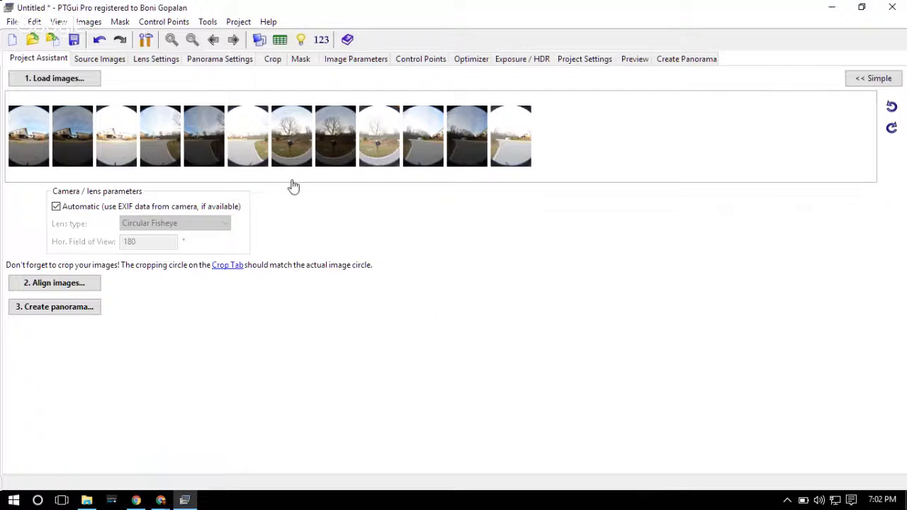
click(272, 61)
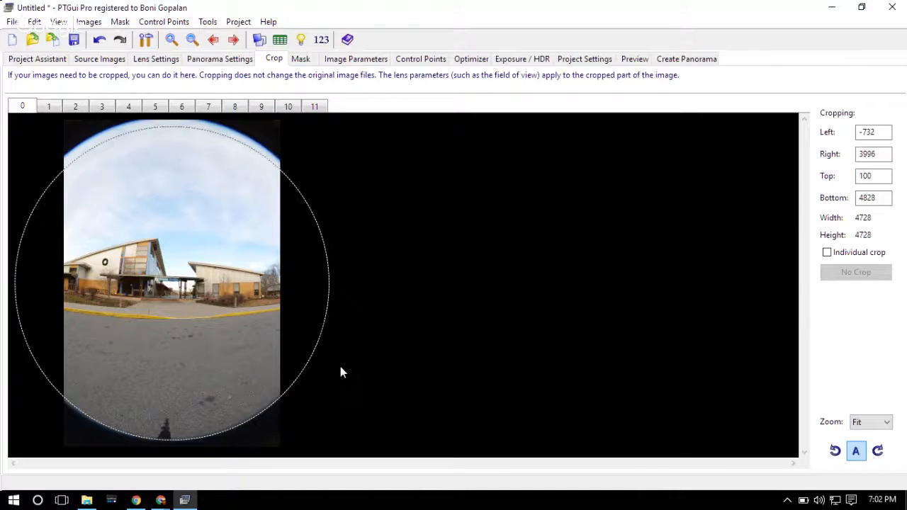
drag(160, 127, 162, 121)
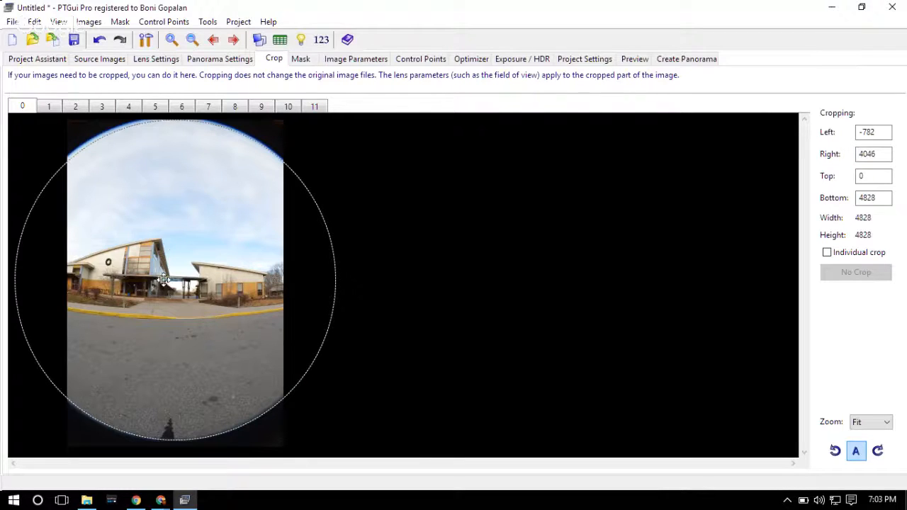
- Check that the crop circle fits the remaining source images, from image 1 through image 11
click(50, 109)
click(76, 106)
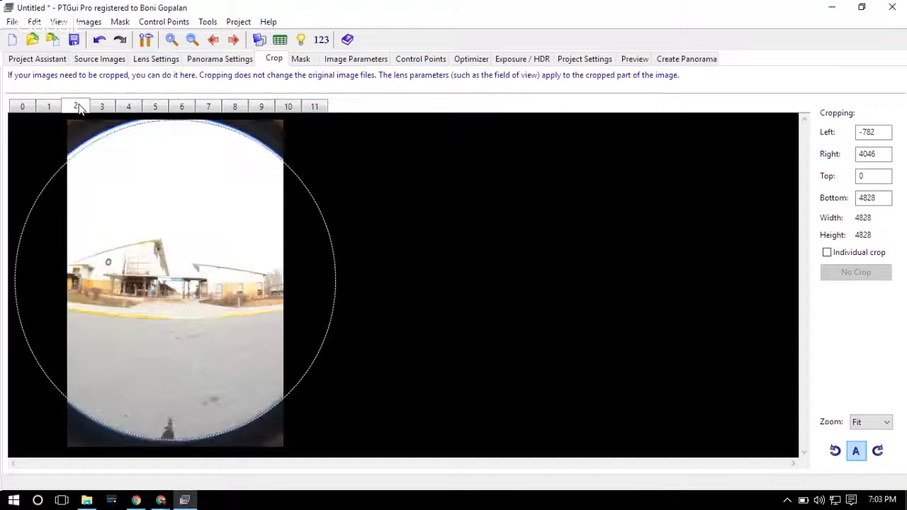
click(102, 107)
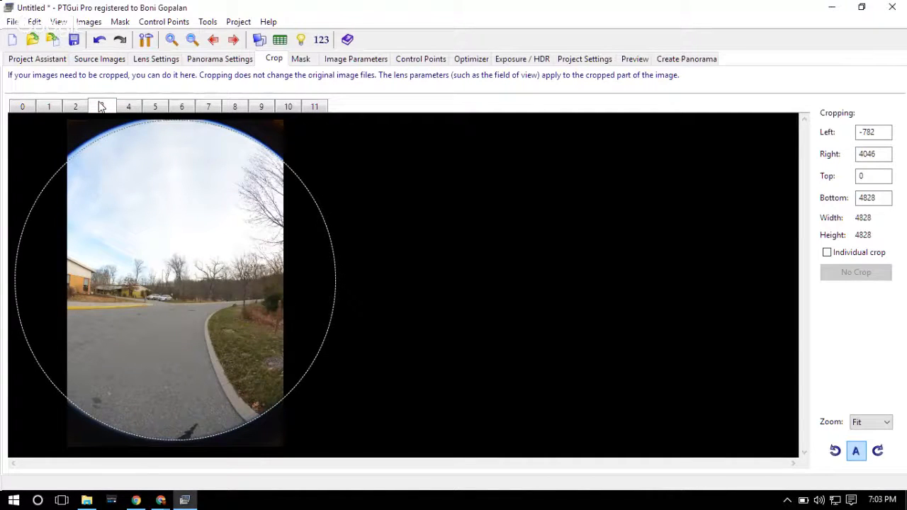
click(155, 106)
click(181, 106)
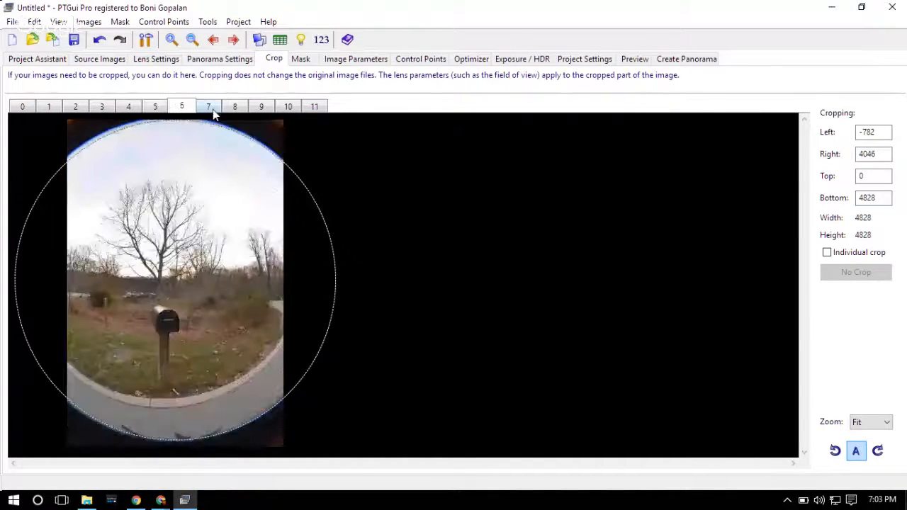
click(209, 107)
click(235, 108)
click(261, 107)
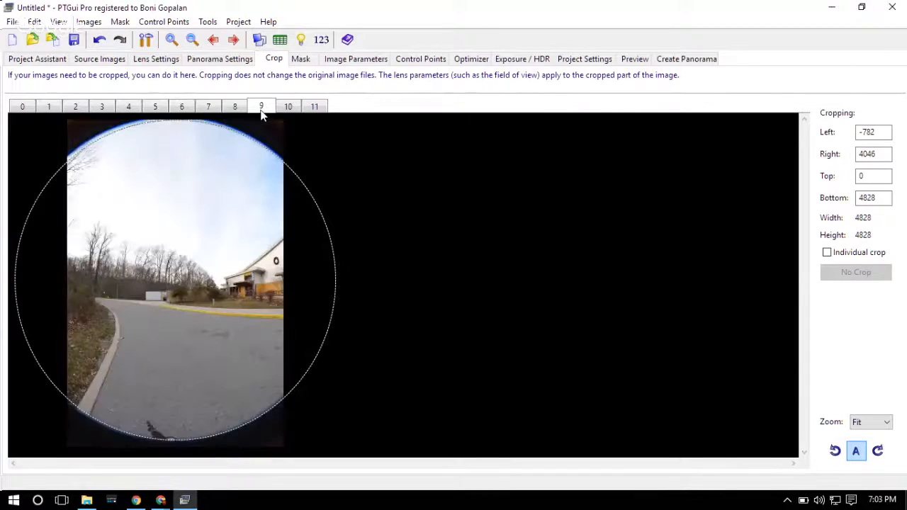
click(287, 107)
click(323, 106)
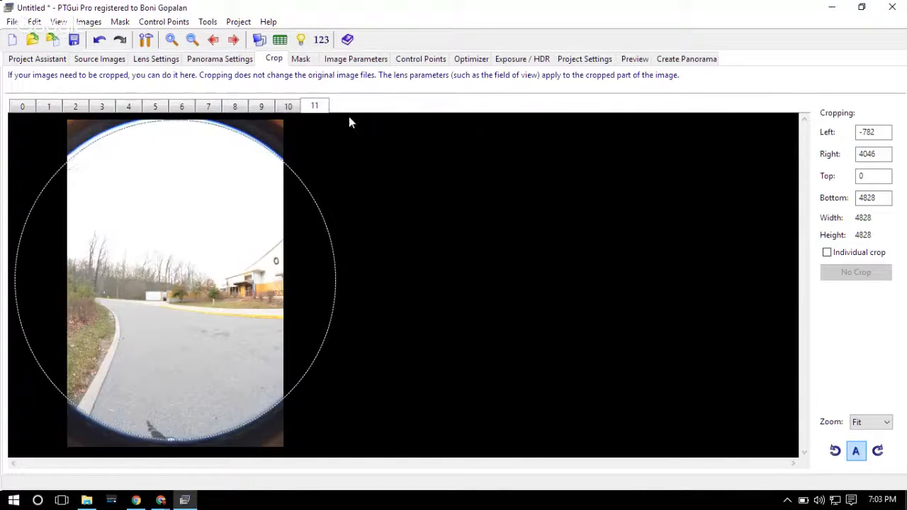
- Align the loaded images and close the Panorama Editor after viewing the stitched panorama
click(14, 60)
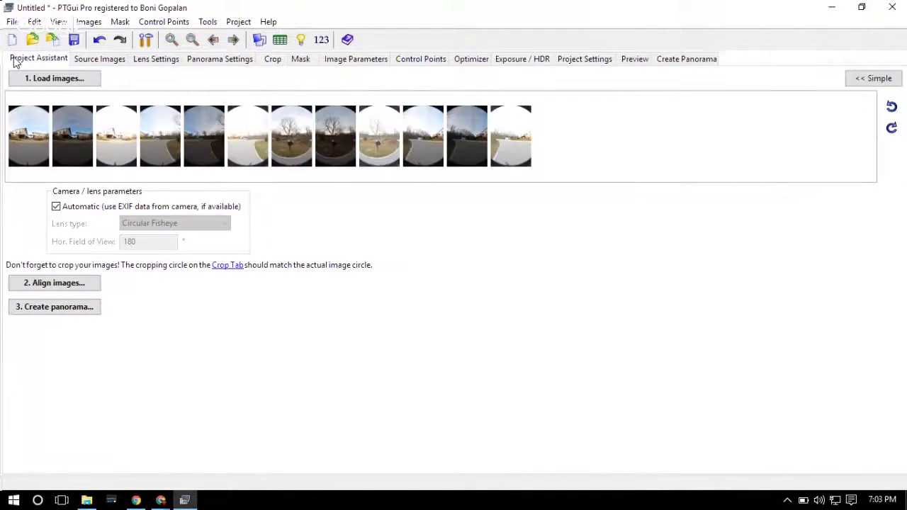
click(51, 285)
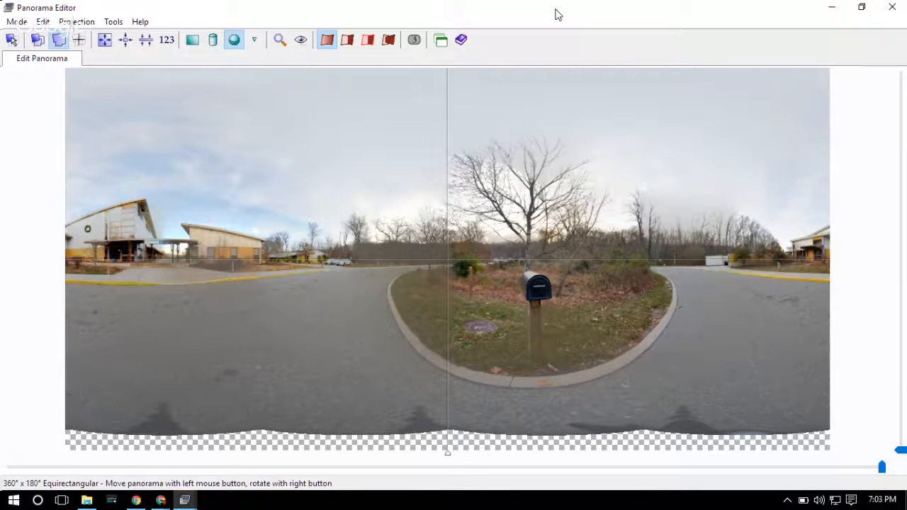
click(892, 8)
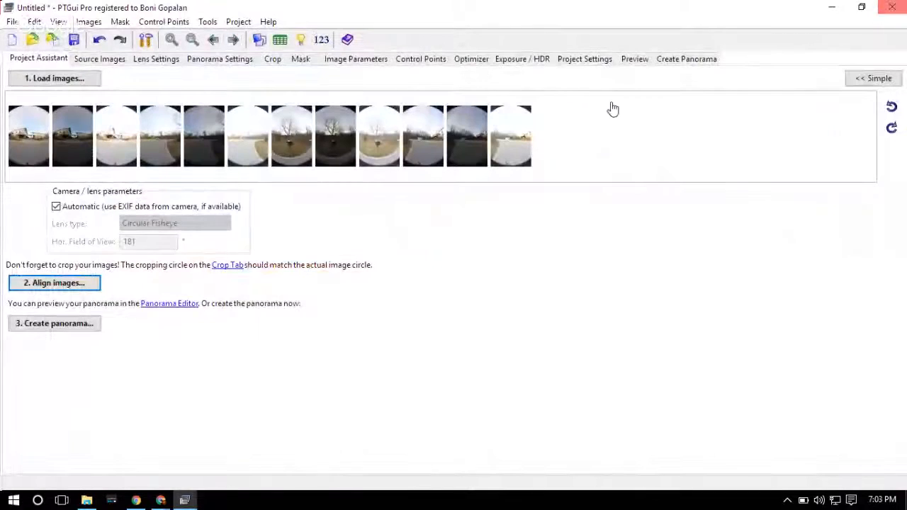
- Generate a panorama preview 4000 pixels wide, view it in the default JPG application and close it
click(634, 60)
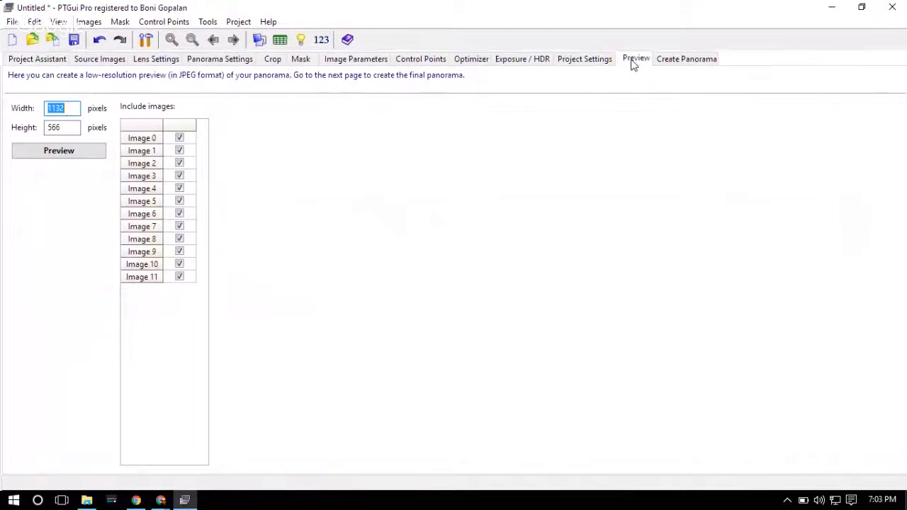
text(4000)
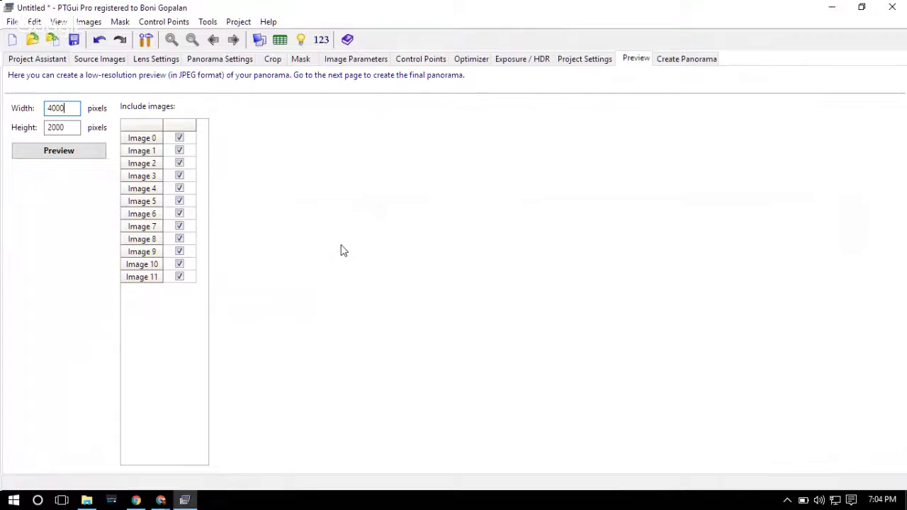
click(75, 149)
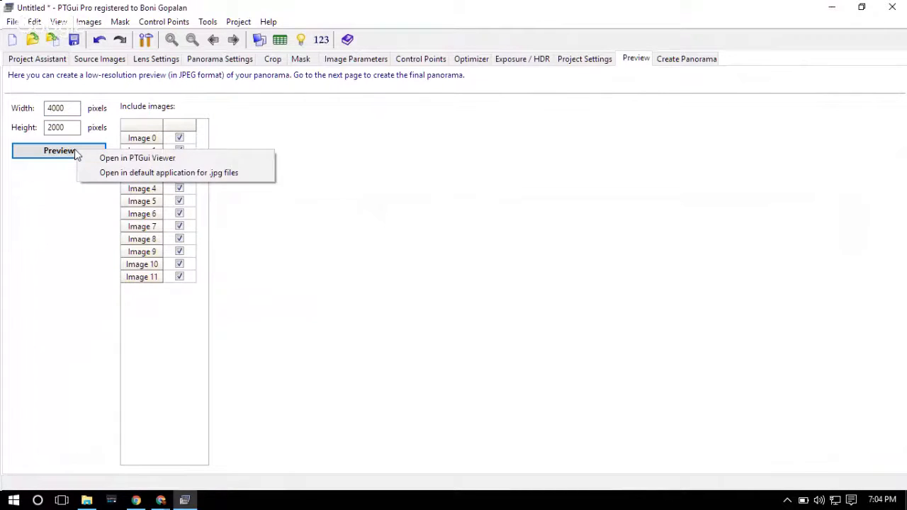
click(142, 173)
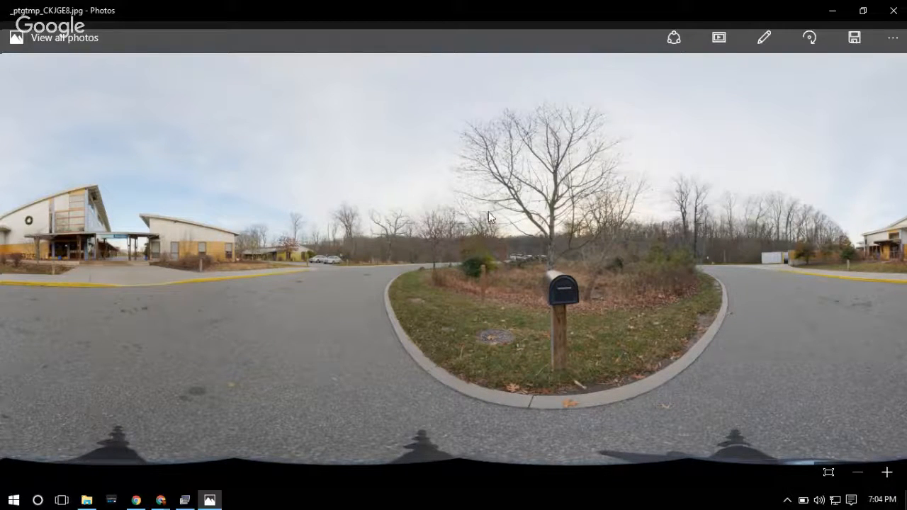
click(893, 11)
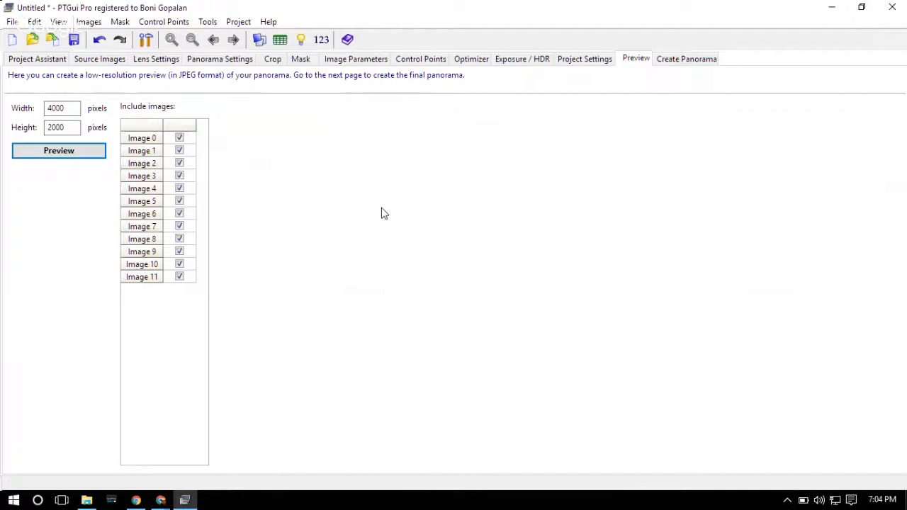
- Enable exposure compensation for the single blend plane, preview the panorama again as a JPG and return to the project overview
click(515, 60)
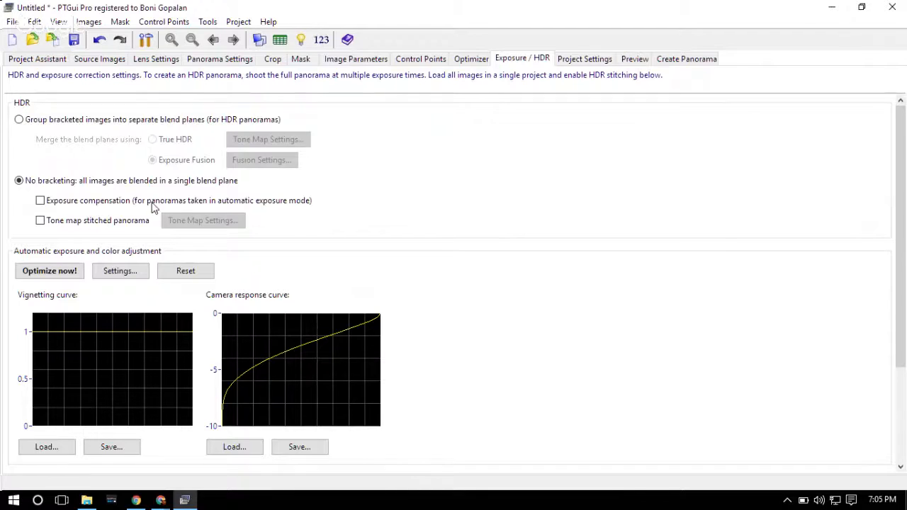
click(68, 202)
click(634, 61)
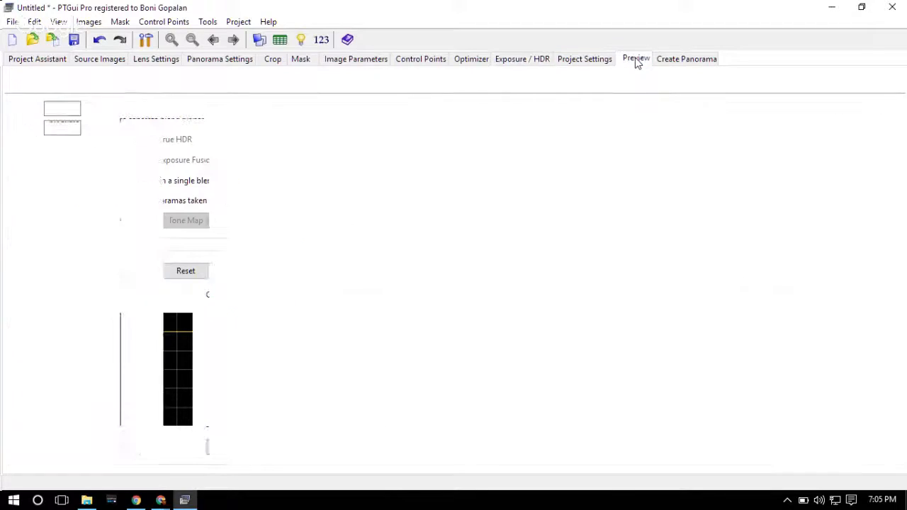
click(81, 152)
click(151, 173)
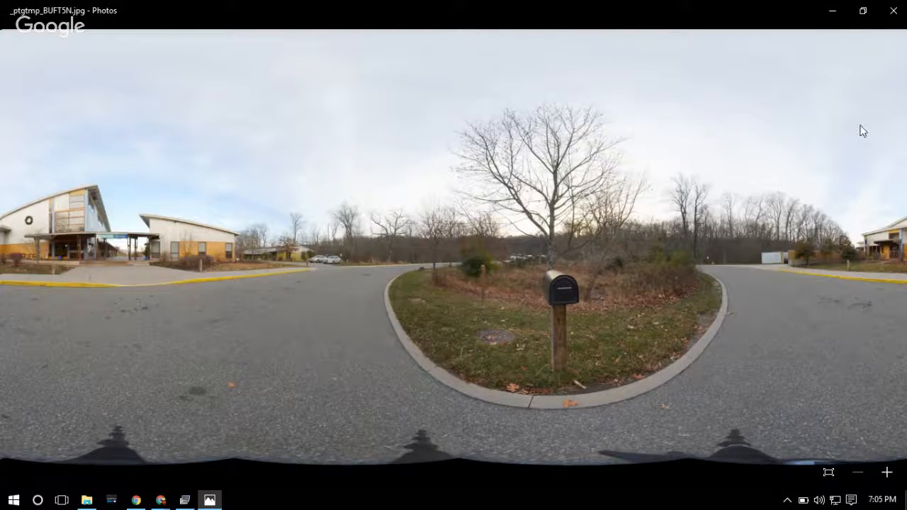
click(894, 12)
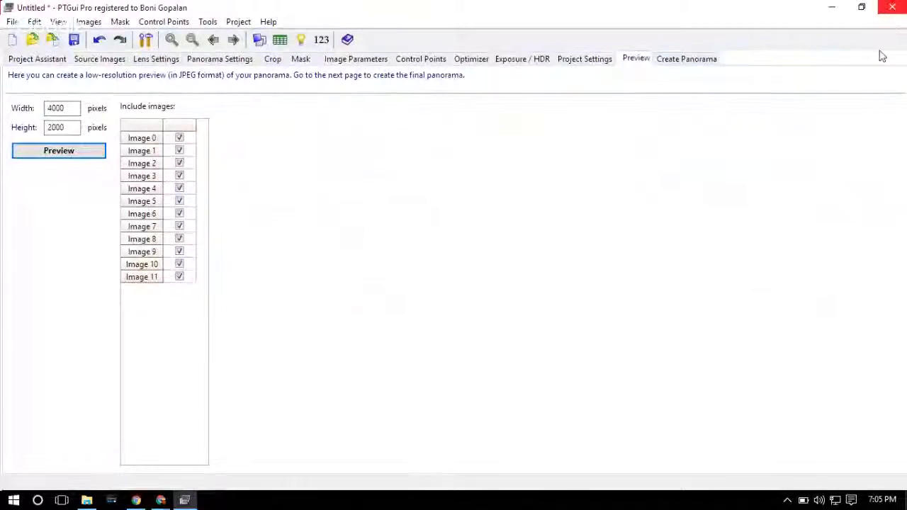
click(31, 61)
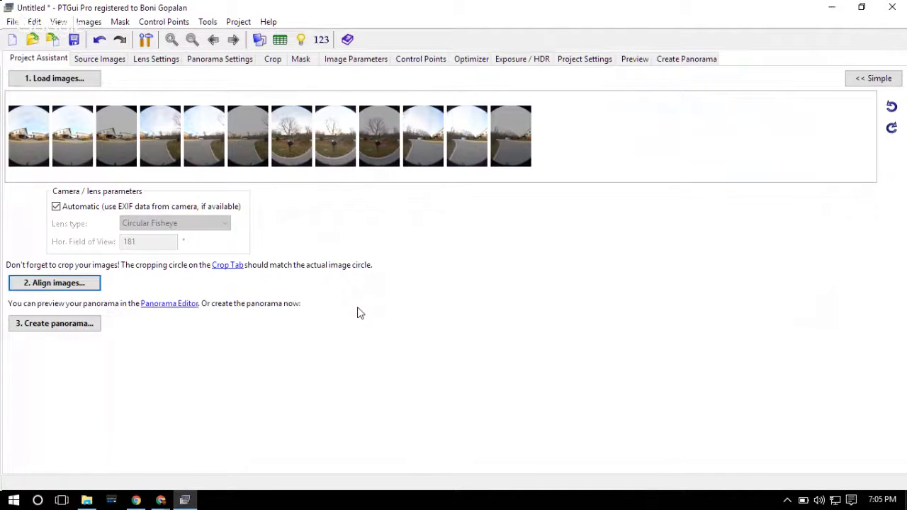
- Set the final panorama to its optimum size of 9600 by 4800 pixels and the JPEG quality to 100
click(684, 61)
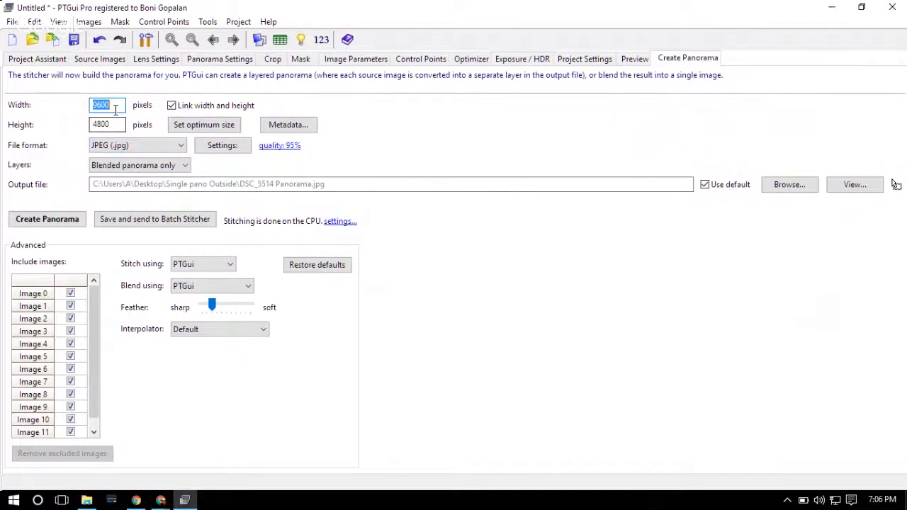
click(188, 126)
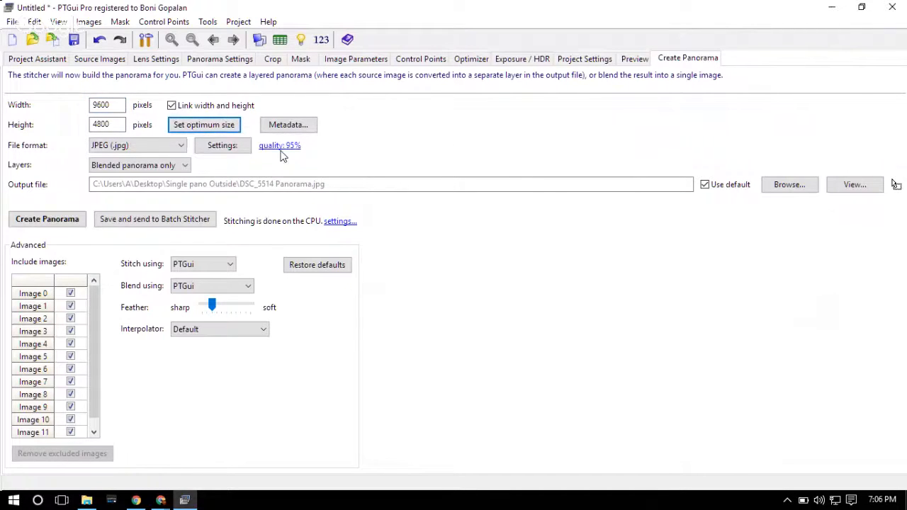
click(279, 149)
text(100)
click(320, 74)
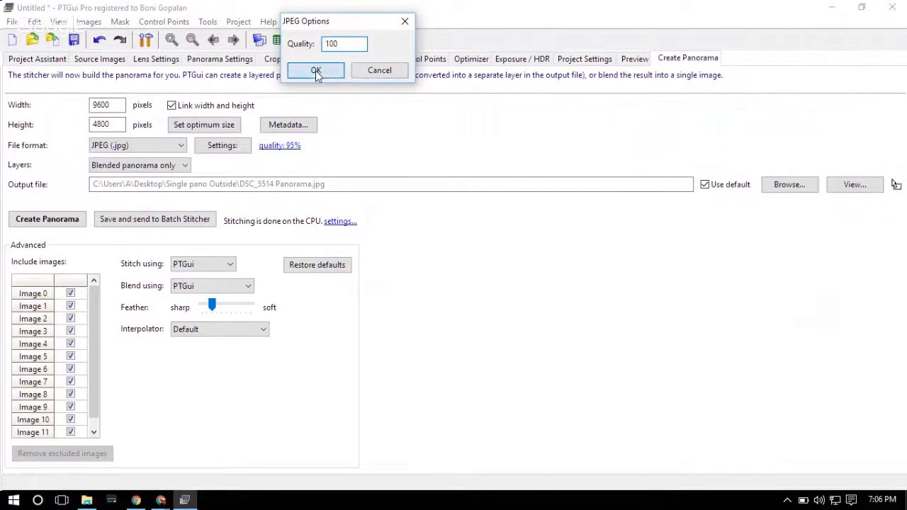
click(141, 146)
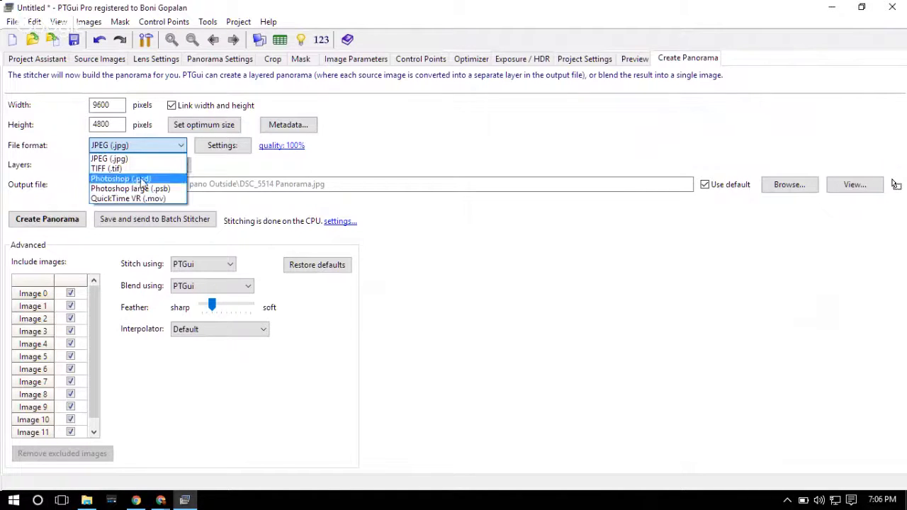
click(147, 148)
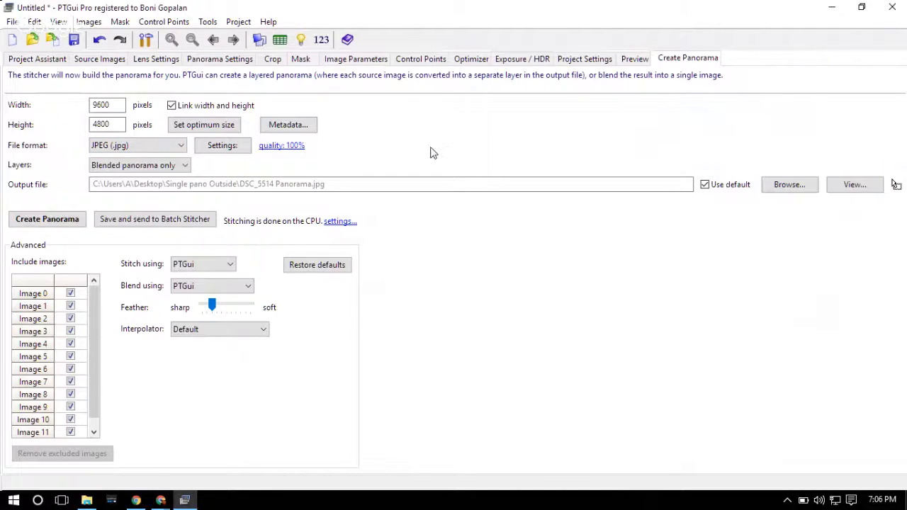
click(168, 148)
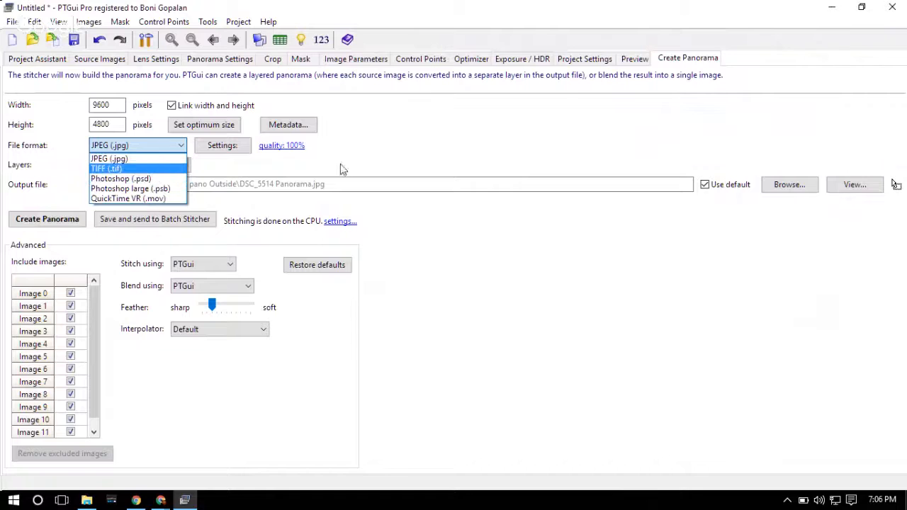
click(387, 144)
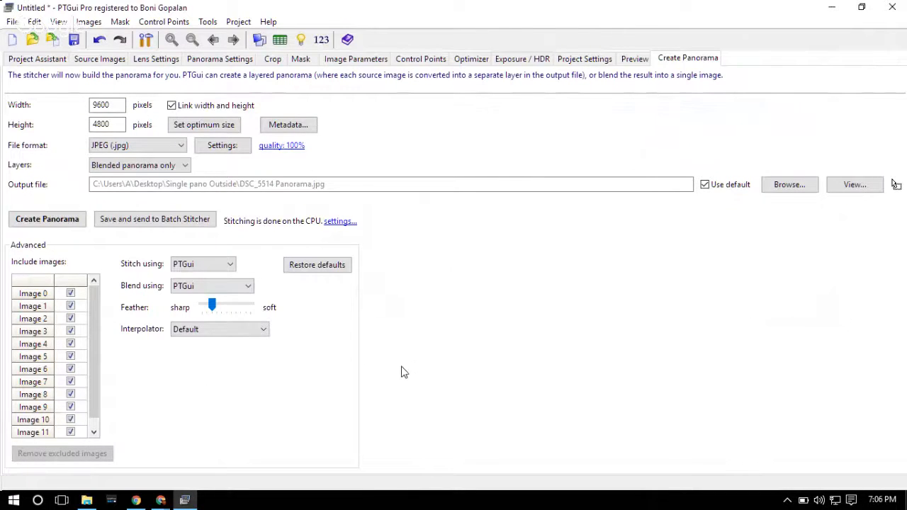
- Create the panorama with the default output file DSC_5514 Panorama.jpg and open the finished image from its folder
click(39, 225)
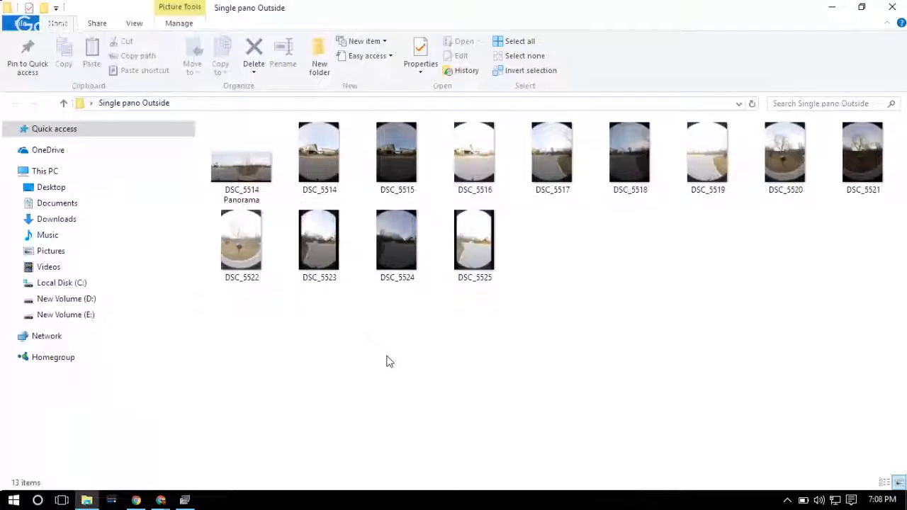
double_click(238, 184)
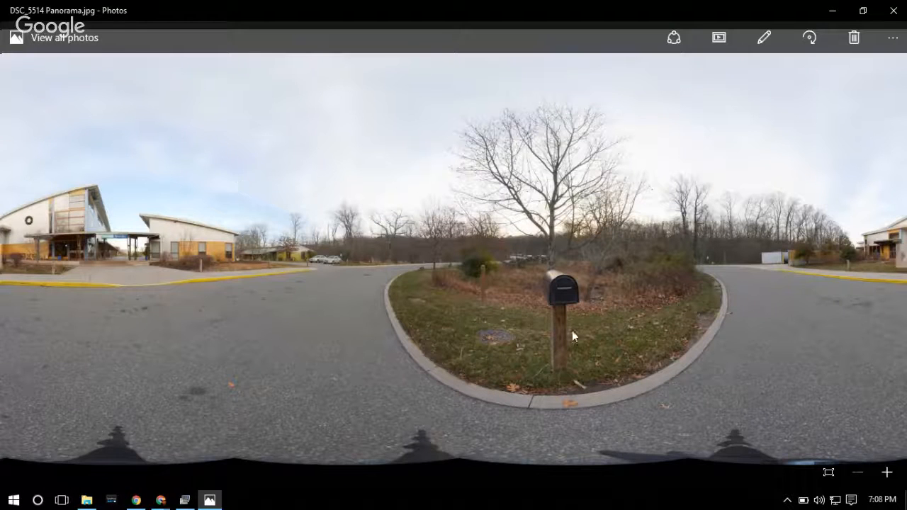
- Zoom in on the finished panorama and inspect the stitching around the mailbox and the curb
click(896, 475)
click(896, 475)
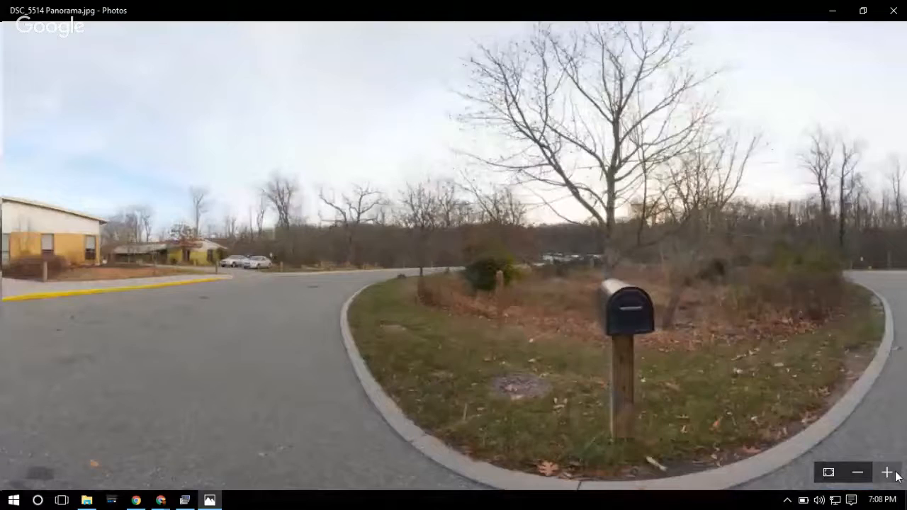
click(896, 476)
drag(577, 381, 365, 208)
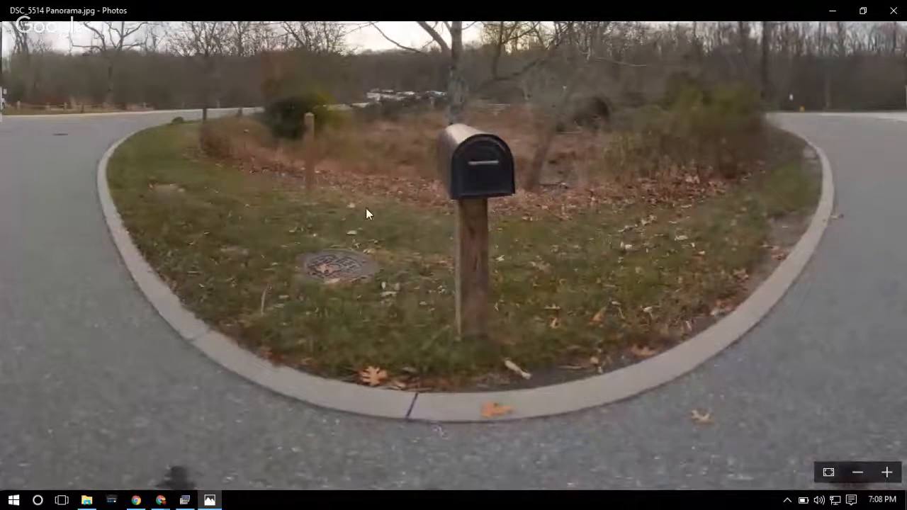
- Inspect the buildings, sky, road and parked cars in the finished outdoor panorama, and put away the image and its folder
drag(137, 287, 367, 305)
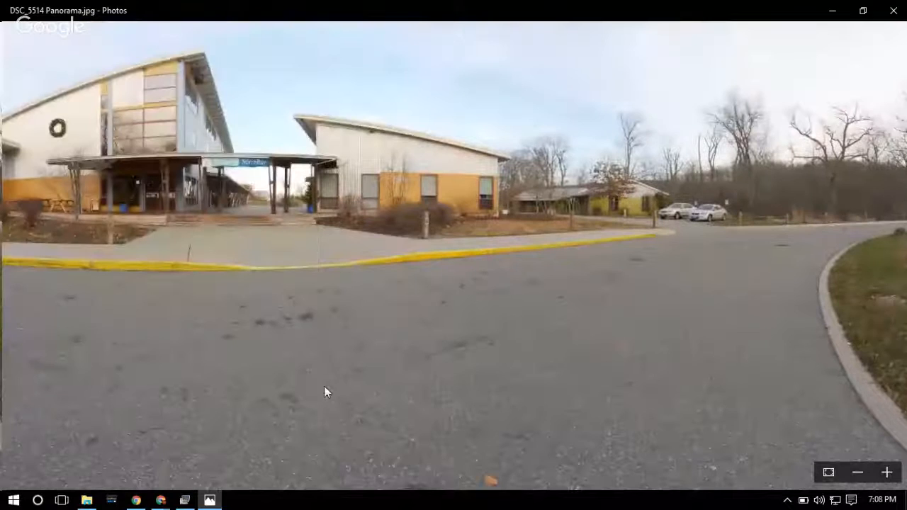
drag(135, 206, 152, 273)
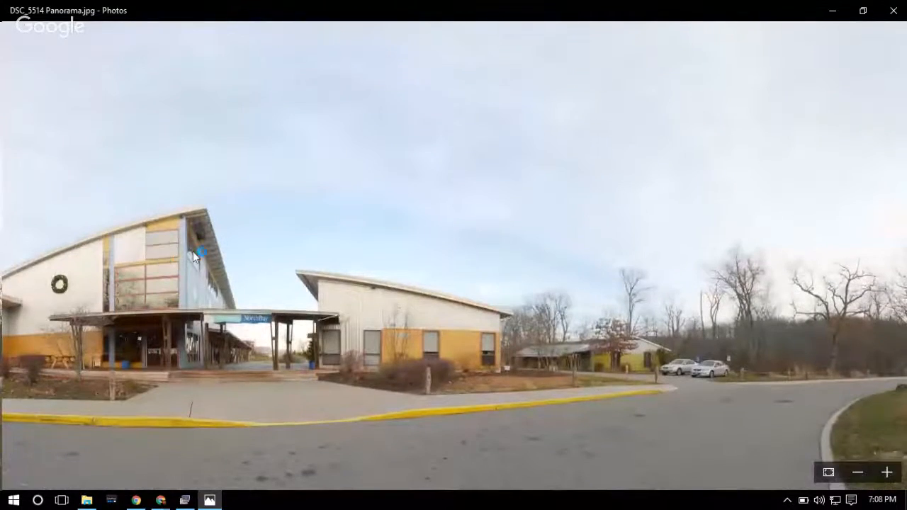
drag(708, 318, 407, 318)
drag(592, 306, 296, 283)
drag(649, 226, 321, 175)
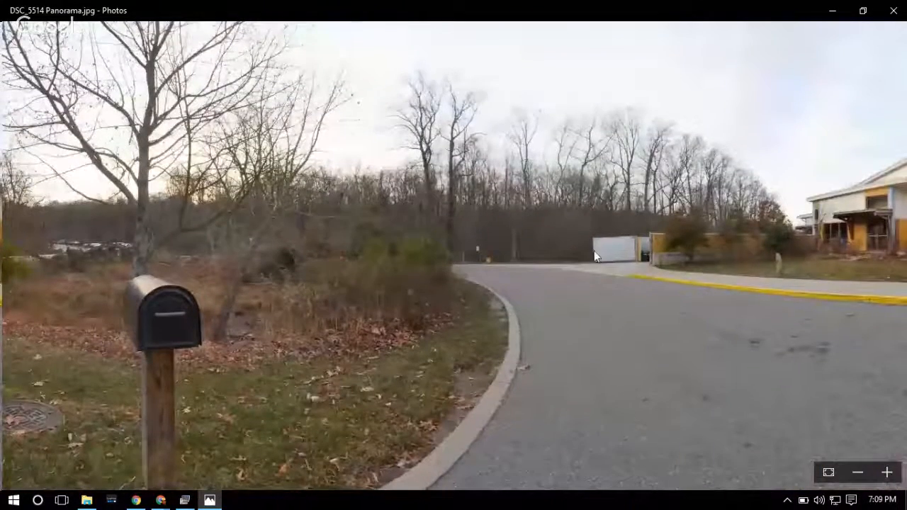
drag(685, 368, 687, 187)
drag(673, 291, 672, 233)
drag(276, 275, 398, 328)
drag(134, 258, 341, 318)
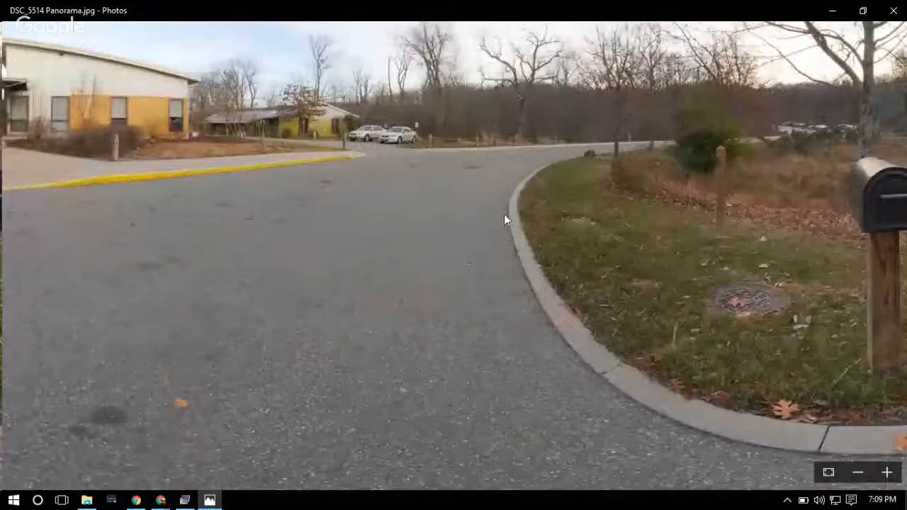
click(895, 12)
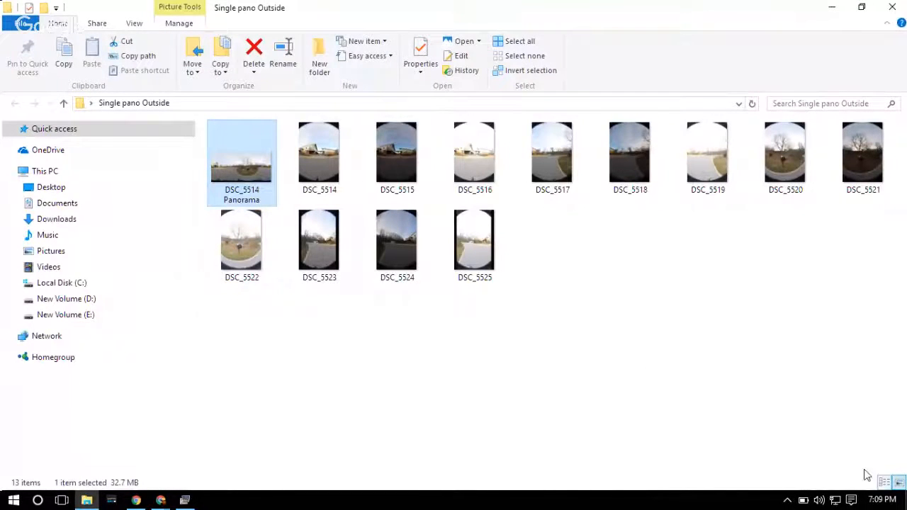
click(86, 500)
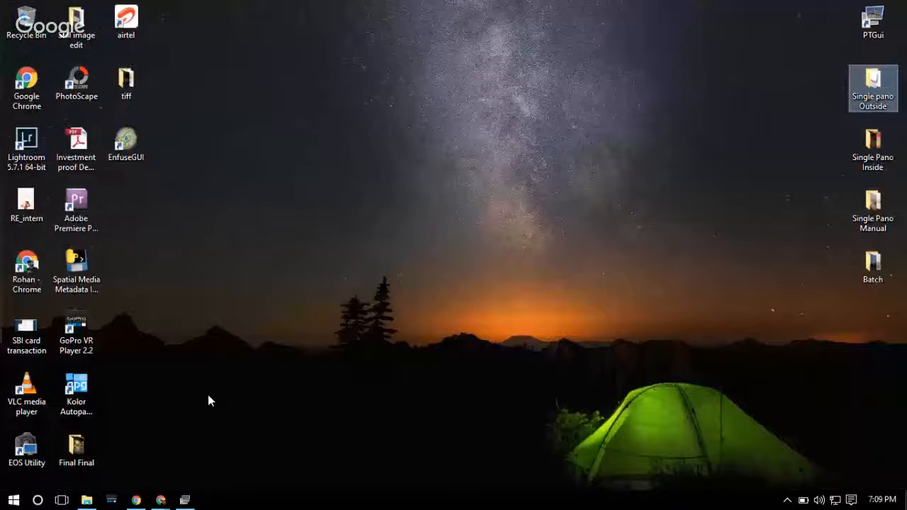
- Return to PTGui Pro and start a new project without saving the outdoor one
click(184, 500)
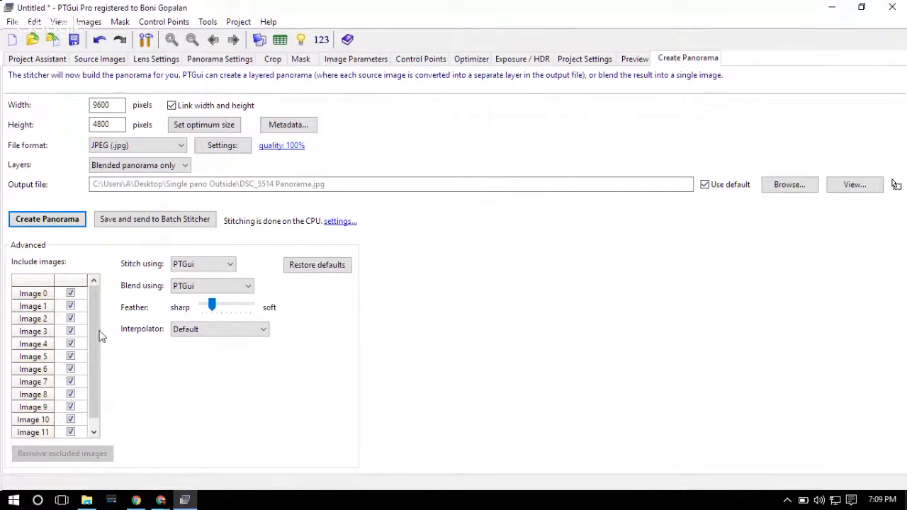
click(12, 40)
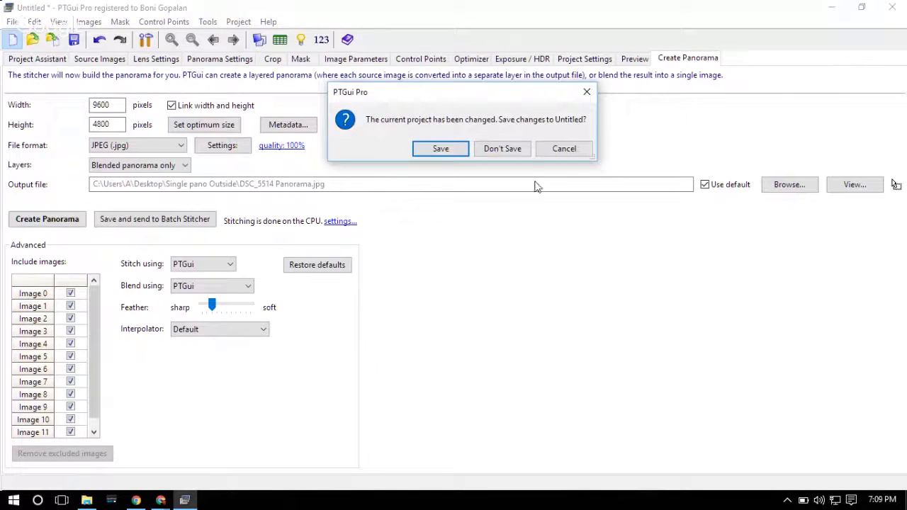
click(513, 151)
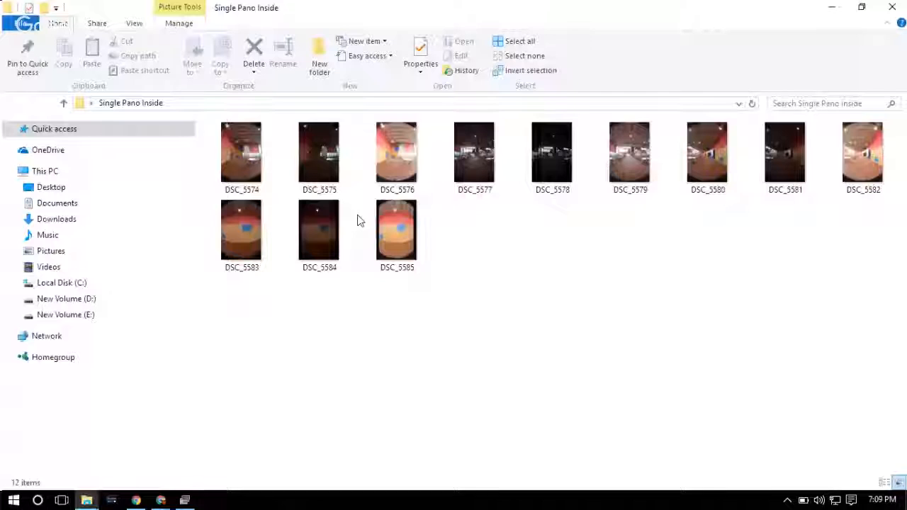
- Load all twelve photos, DSC_5574 to DSC_5585, from the Single Pano Inside folder into the new project
key(Home)
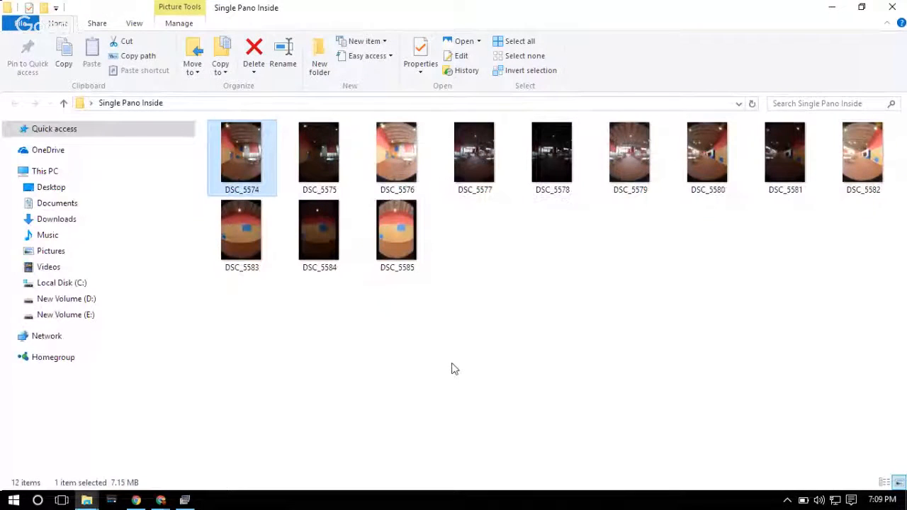
key(ctrl+a)
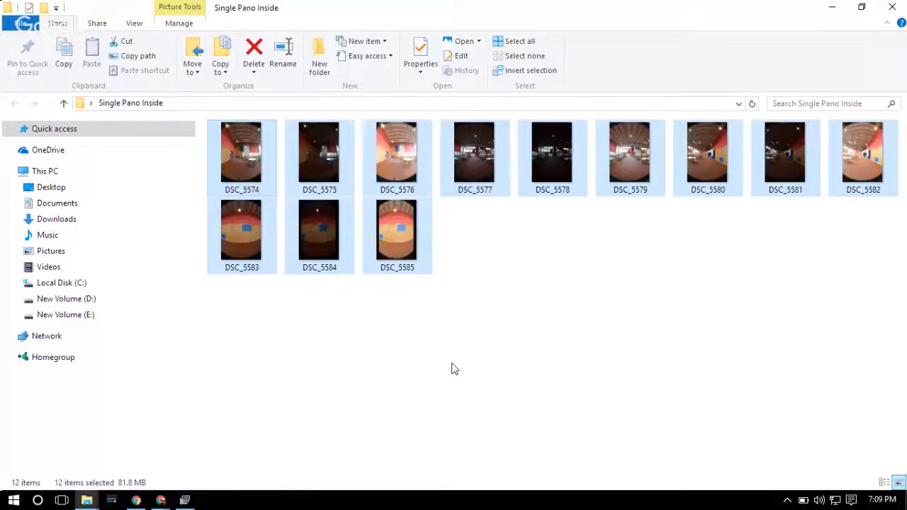
drag(240, 170, 211, 253)
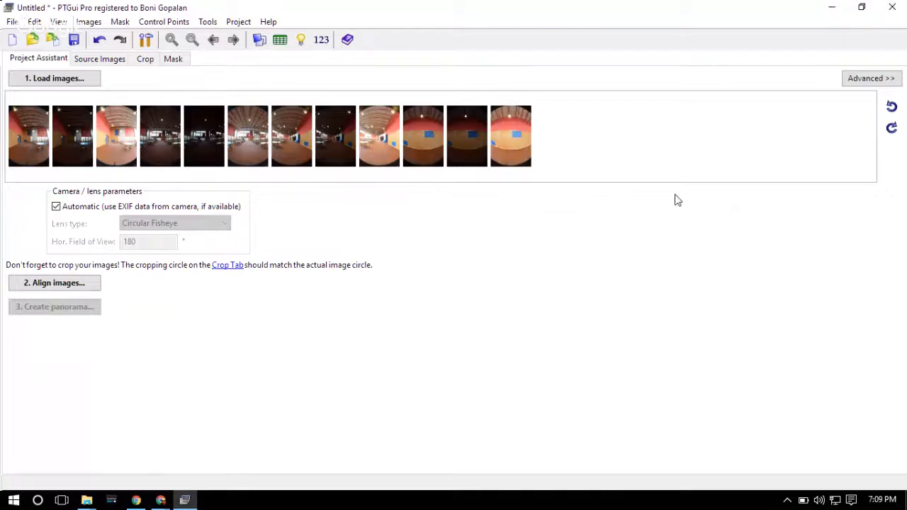
- Switch to advanced mode and enlarge the circular crop on image 2 upward to about 4808 pixels across
click(886, 79)
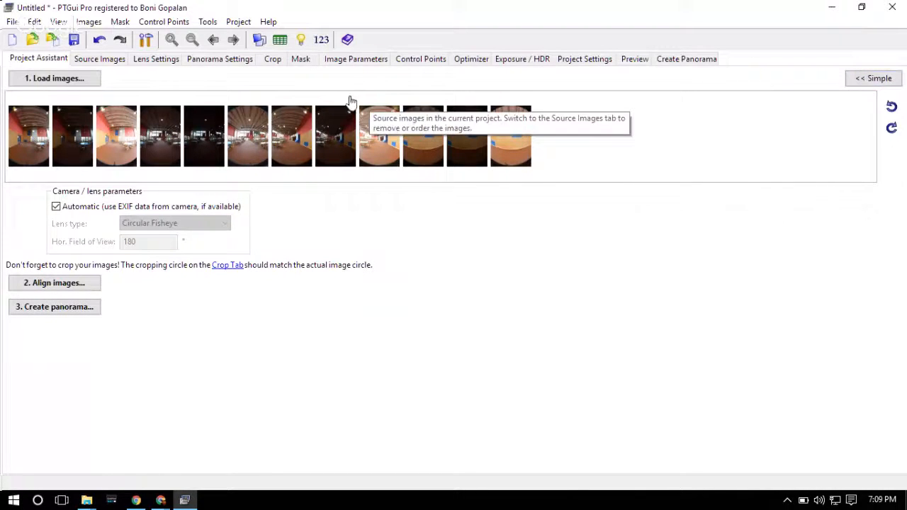
click(274, 61)
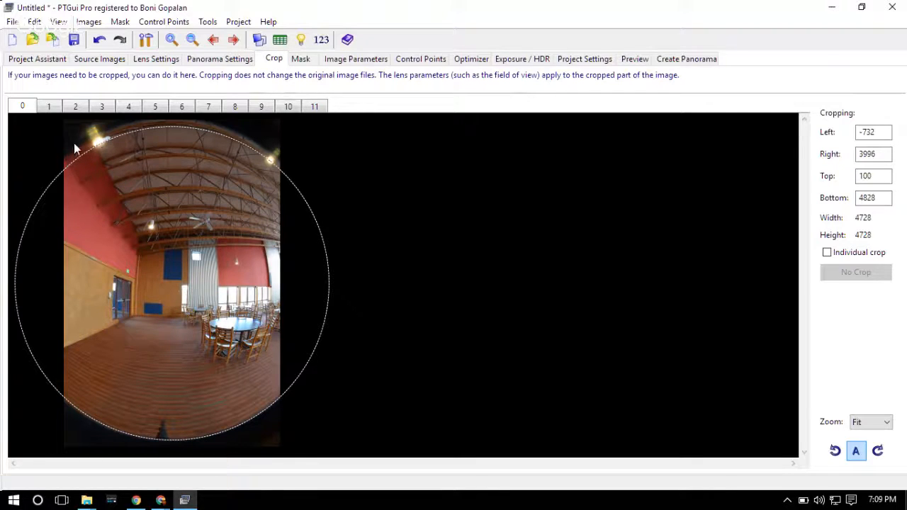
click(75, 107)
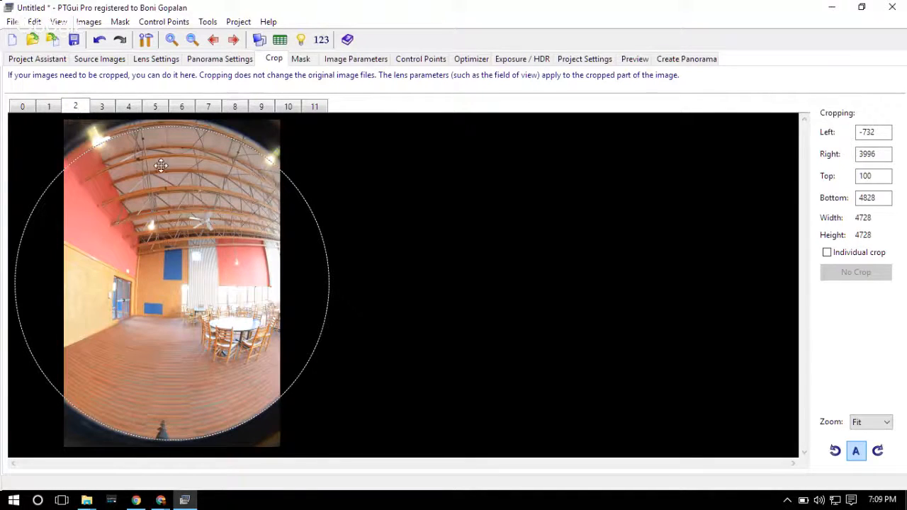
drag(164, 124, 163, 121)
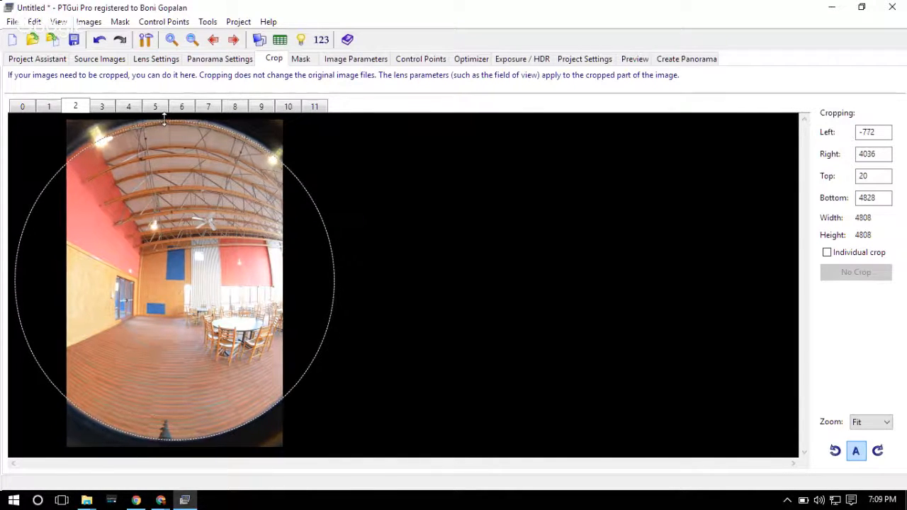
- Align the indoor images and close the Panorama Editor that shows the result
click(22, 61)
click(57, 286)
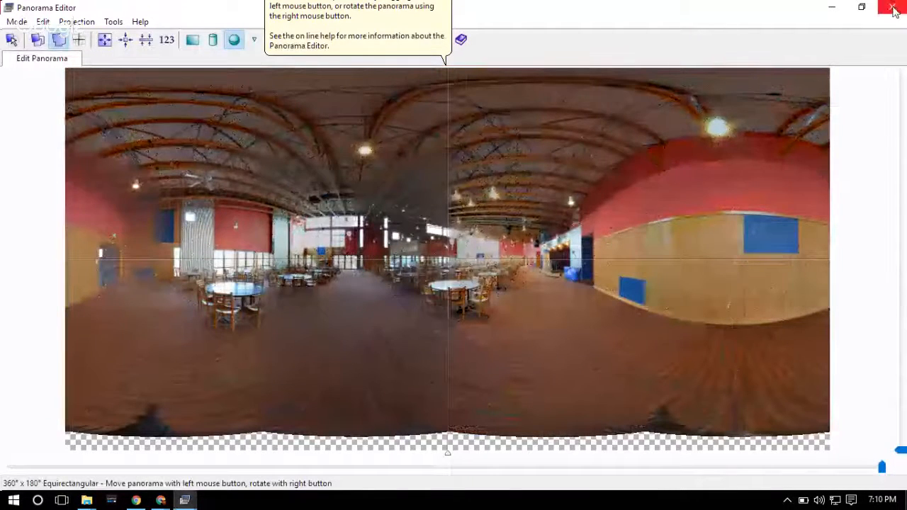
click(892, 8)
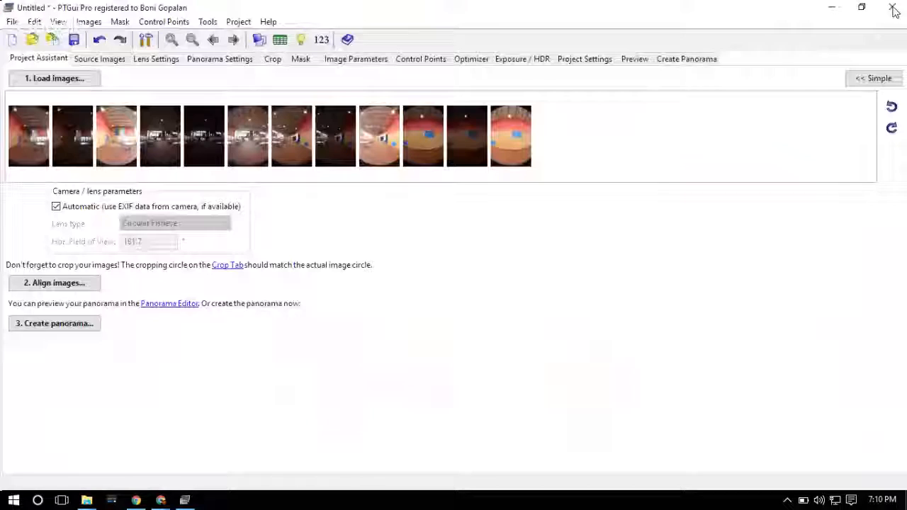
- Set the preview size to 4000 by 2000 pixels and open the preview in a maximized PTGui Viewer
click(636, 62)
drag(68, 107, 3, 113)
text(4000)
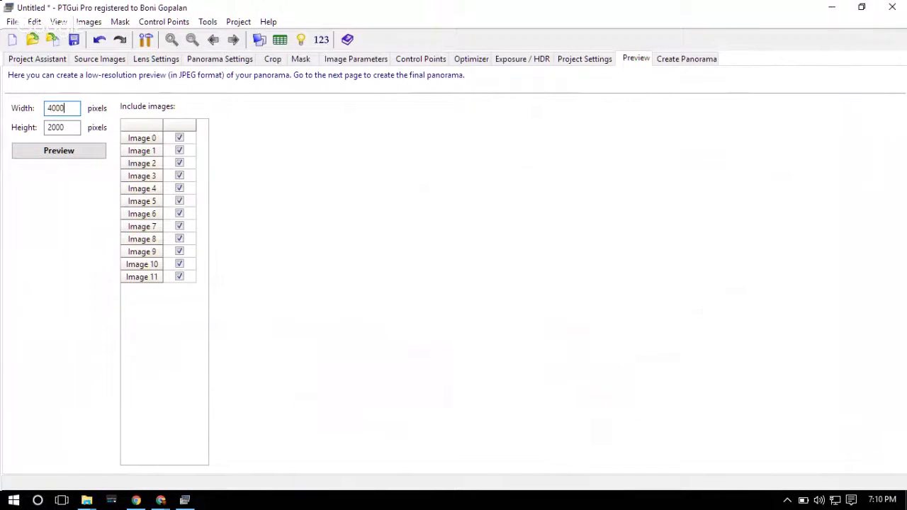
click(69, 151)
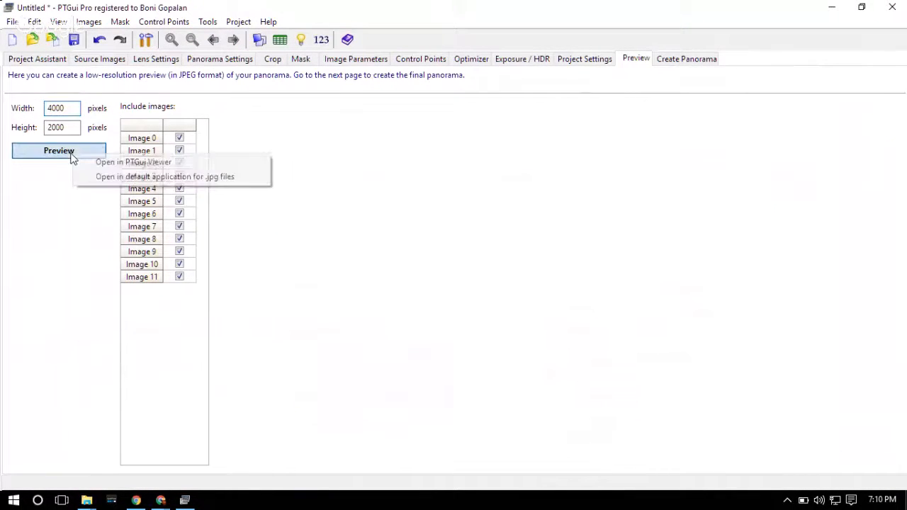
click(165, 163)
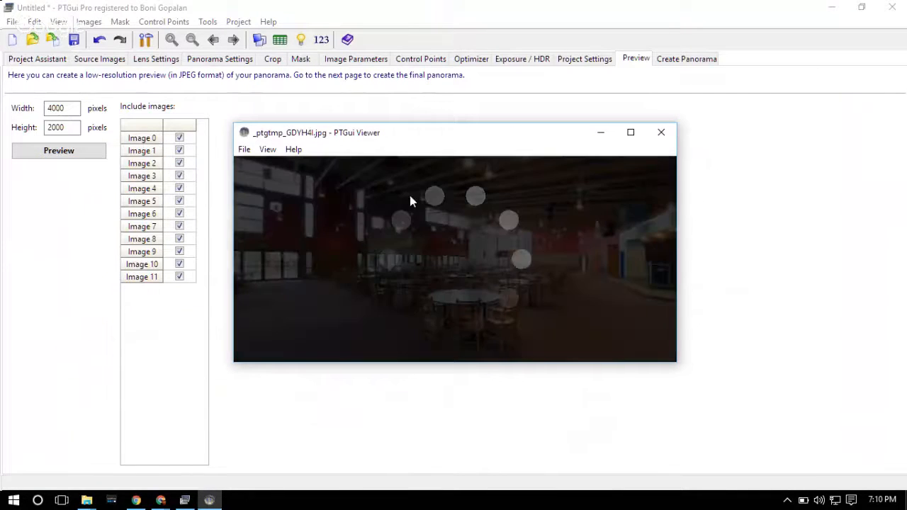
double_click(429, 132)
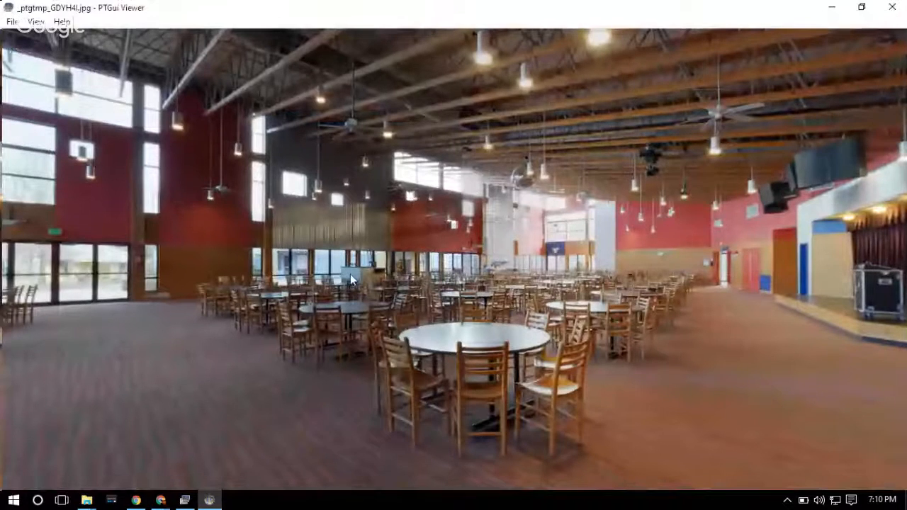
- Look around the indoor preview, checking the full room, the ceiling and the tripod area on the floor, and close the viewer
drag(392, 278, 490, 281)
drag(349, 280, 540, 279)
drag(212, 280, 528, 282)
drag(470, 281, 675, 281)
drag(159, 280, 614, 279)
drag(206, 280, 649, 279)
mouse_move(142, 285)
mouse_down()
mouse_move(676, 276)
mouse_move(455, 284)
mouse_move(516, 278)
mouse_move(460, 301)
mouse_move(436, 250)
mouse_move(440, 288)
mouse_move(460, 319)
mouse_move(465, 236)
mouse_move(437, 340)
mouse_up()
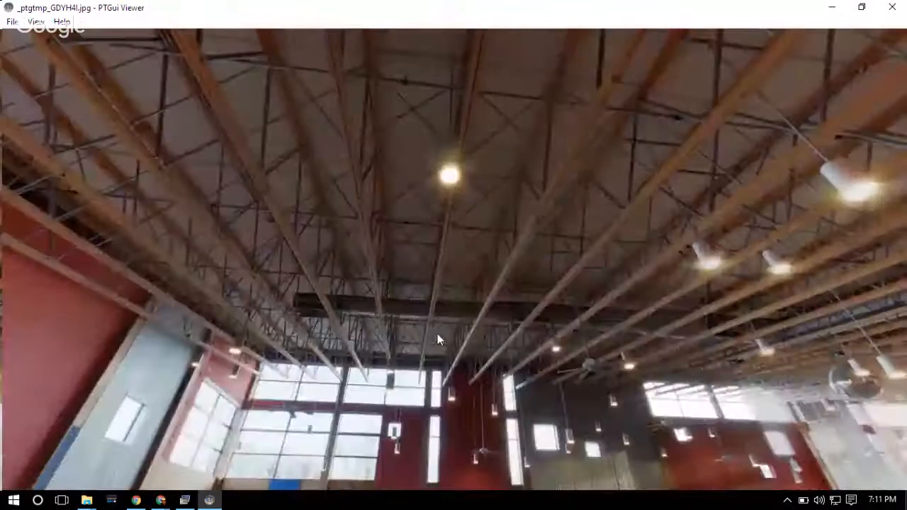
drag(442, 196, 417, 184)
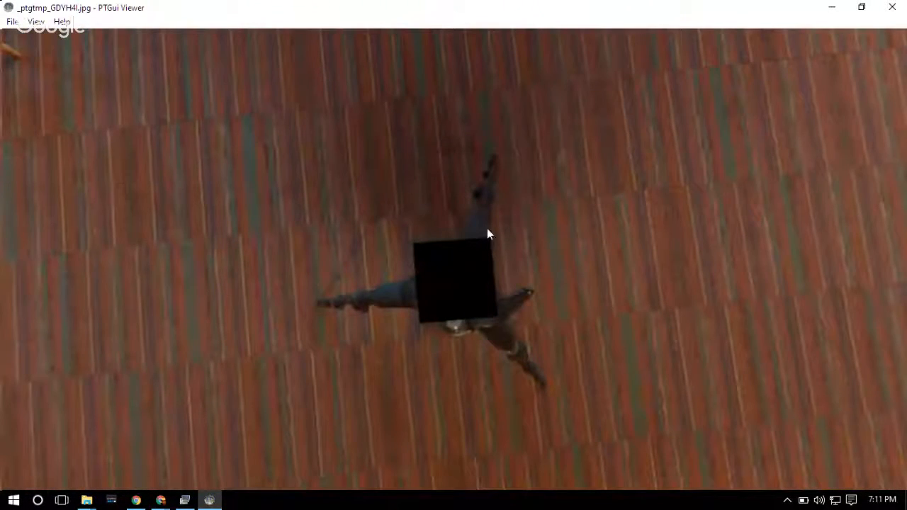
drag(436, 145, 428, 295)
drag(418, 78, 417, 302)
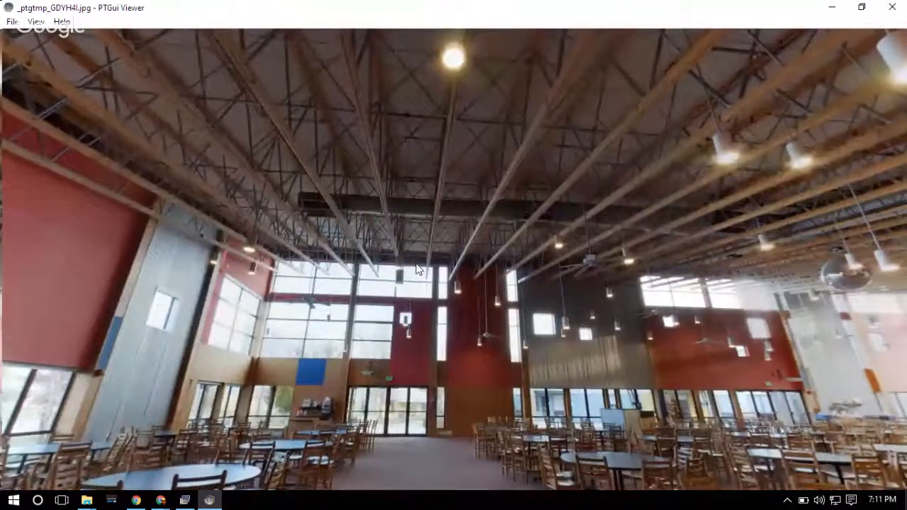
drag(416, 439, 412, 291)
click(891, 8)
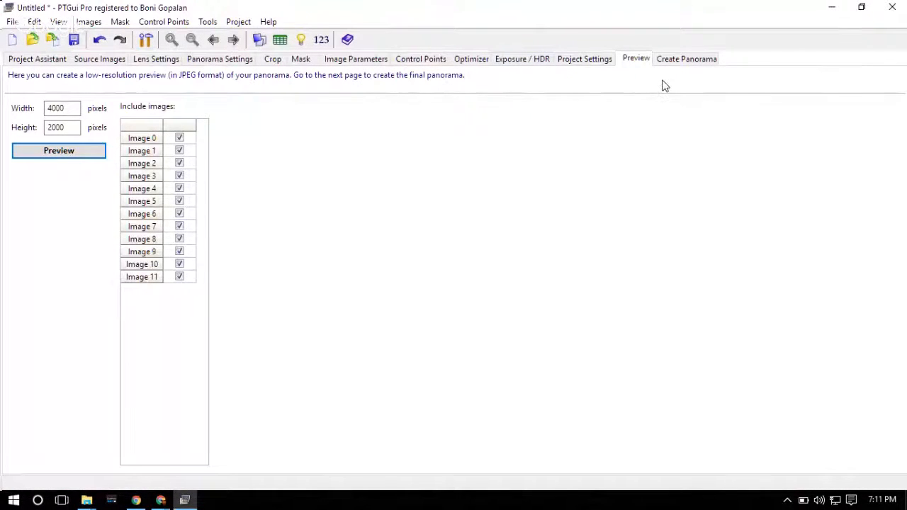
- Set the JPEG quality to 100 and create the panorama with the default output file DSC_5574 Panorama.jpg
click(687, 59)
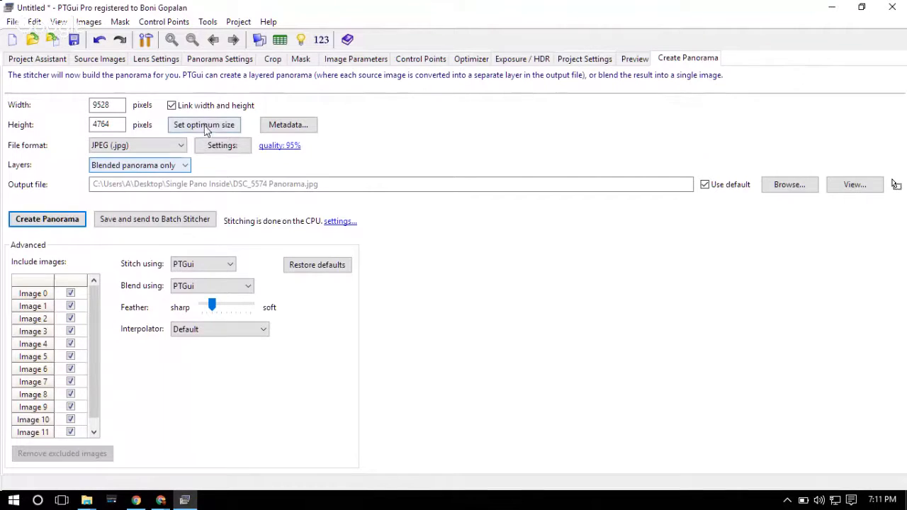
click(283, 147)
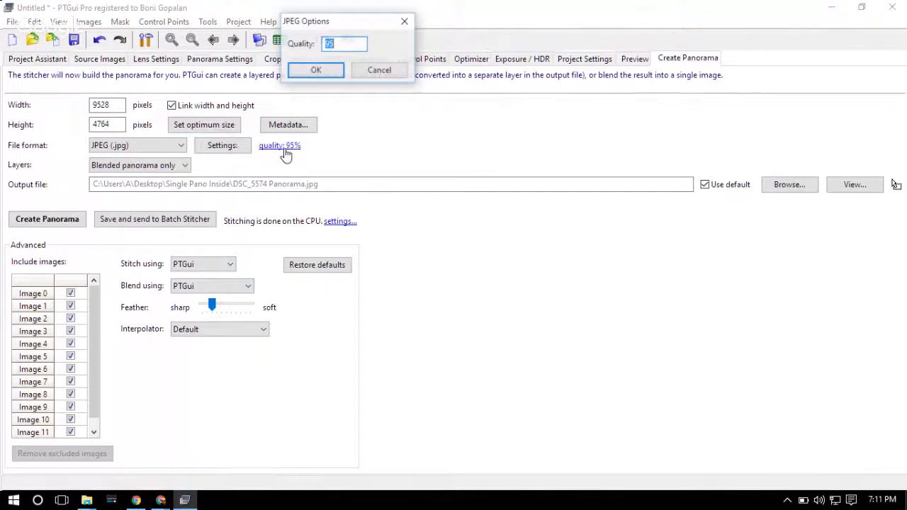
text(100)
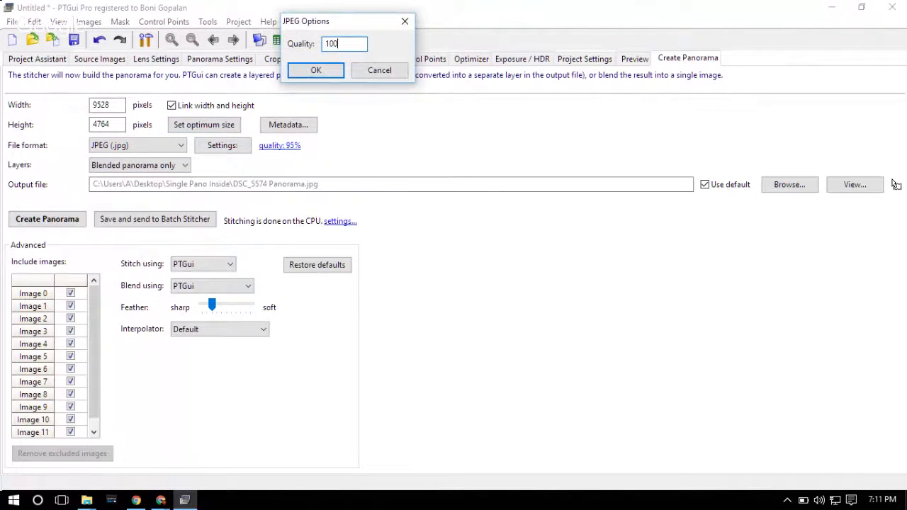
click(324, 72)
click(40, 221)
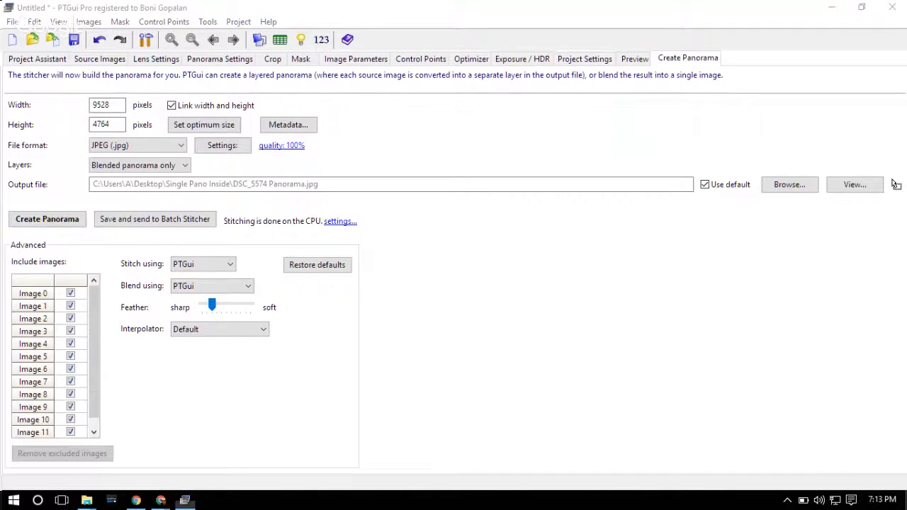
- Open the finished DSC_5574 Panorama image from the Single Pano Inside folder on the desktop
click(905, 503)
double_click(872, 149)
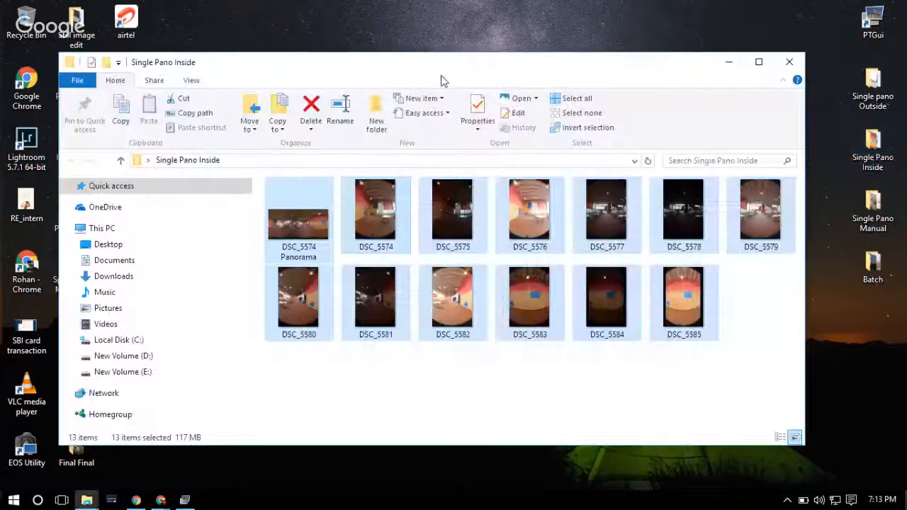
double_click(442, 67)
double_click(243, 192)
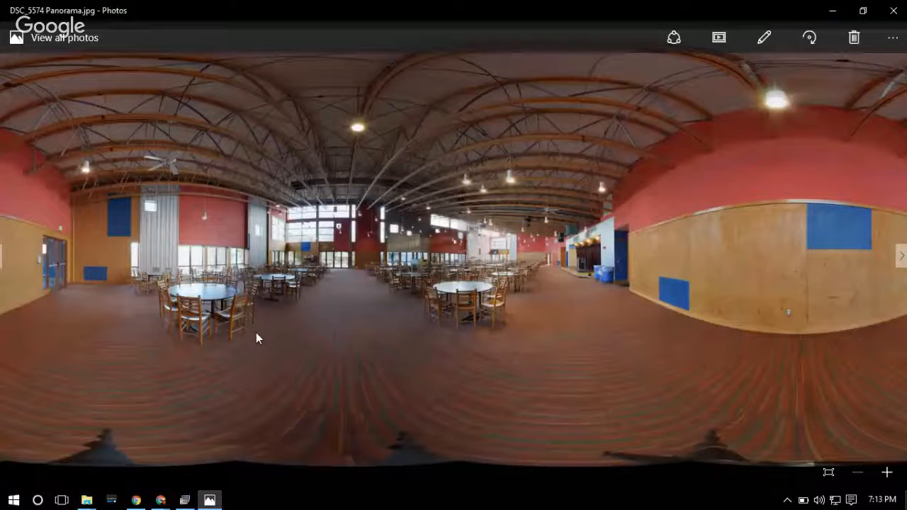
- Zoom in on the finished indoor panorama and inspect the stitching across the tables, windows, ceiling and wooden wall
click(879, 473)
click(879, 472)
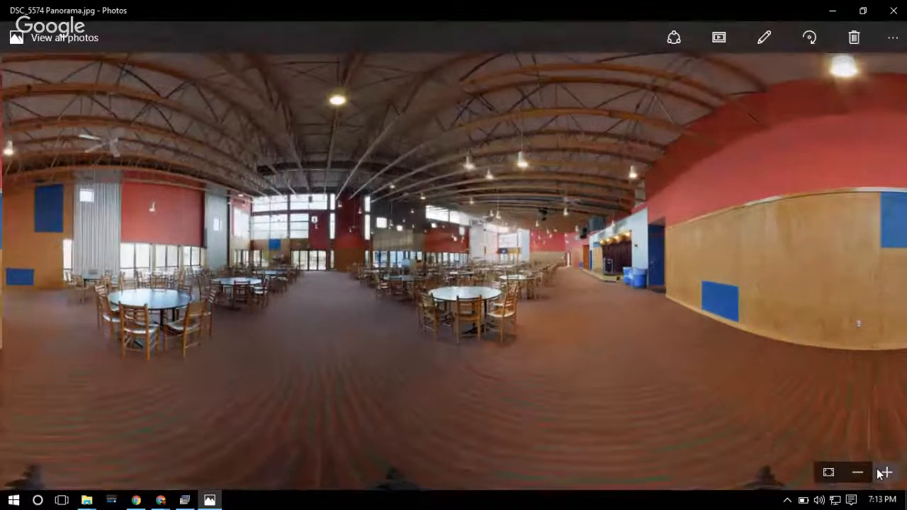
click(879, 473)
drag(126, 294, 552, 303)
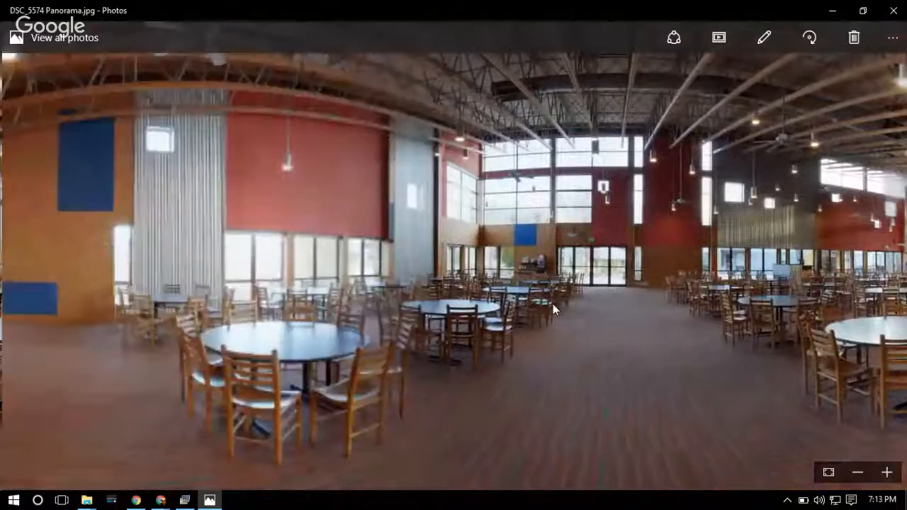
drag(313, 182, 339, 294)
drag(332, 224, 343, 326)
drag(595, 312, 71, 162)
drag(732, 283, 393, 170)
drag(451, 211, 344, 134)
drag(691, 252, 569, 333)
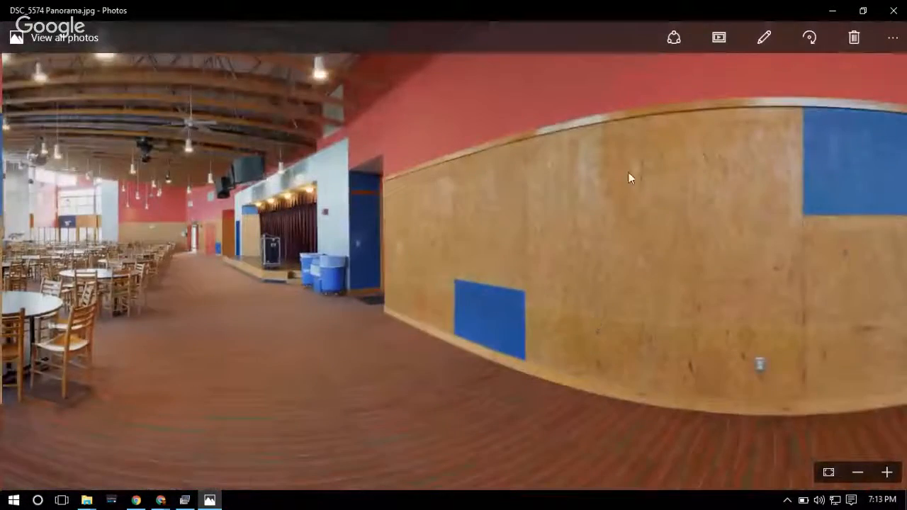
- Inspect the wooden wall and ceiling of the finished indoor panorama, and close the image and its folder
drag(628, 172, 561, 320)
drag(615, 202, 615, 281)
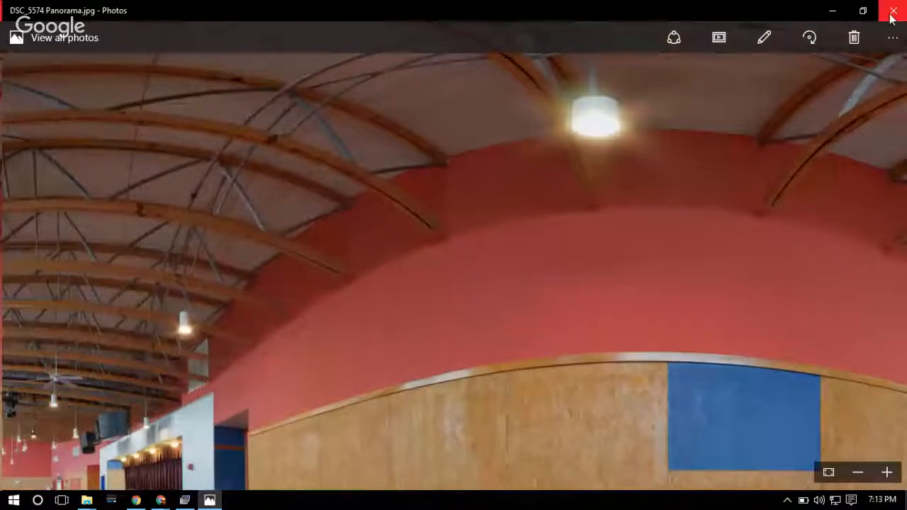
click(892, 11)
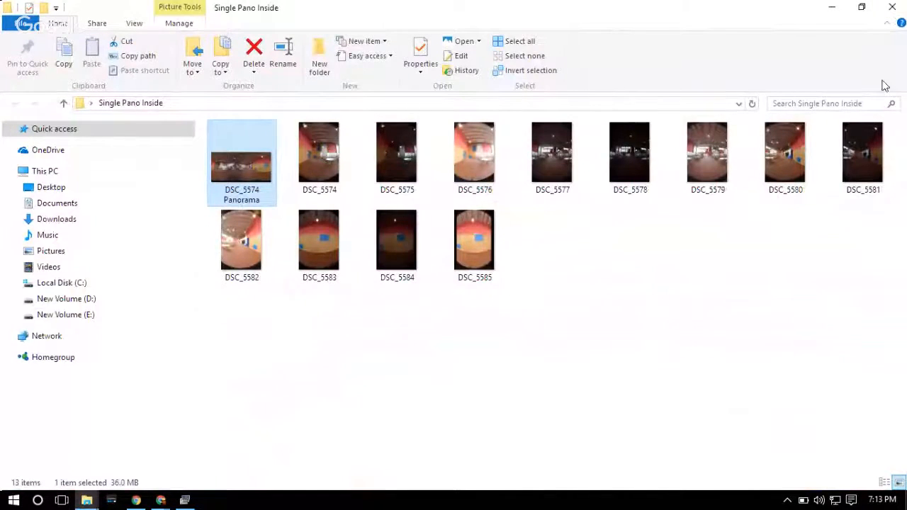
click(893, 12)
- Switch back to PTGui Pro and start a new project without saving the current one
click(185, 499)
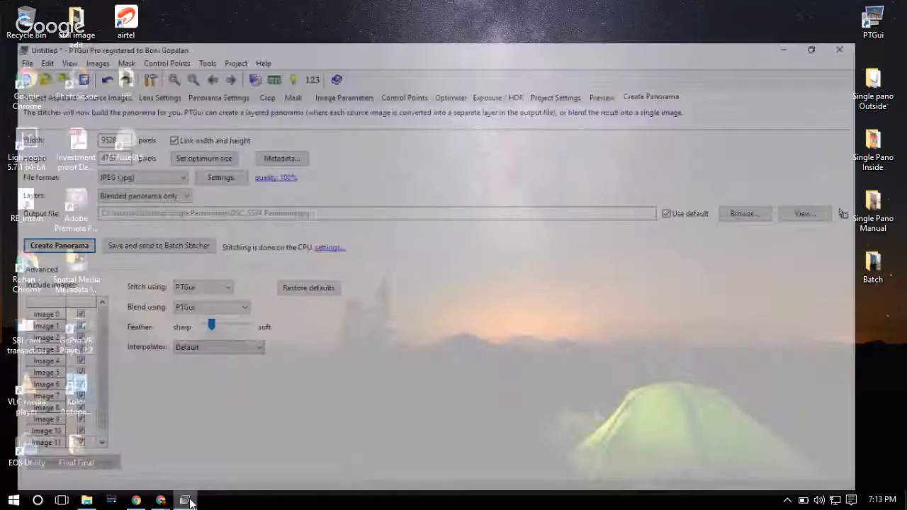
click(12, 39)
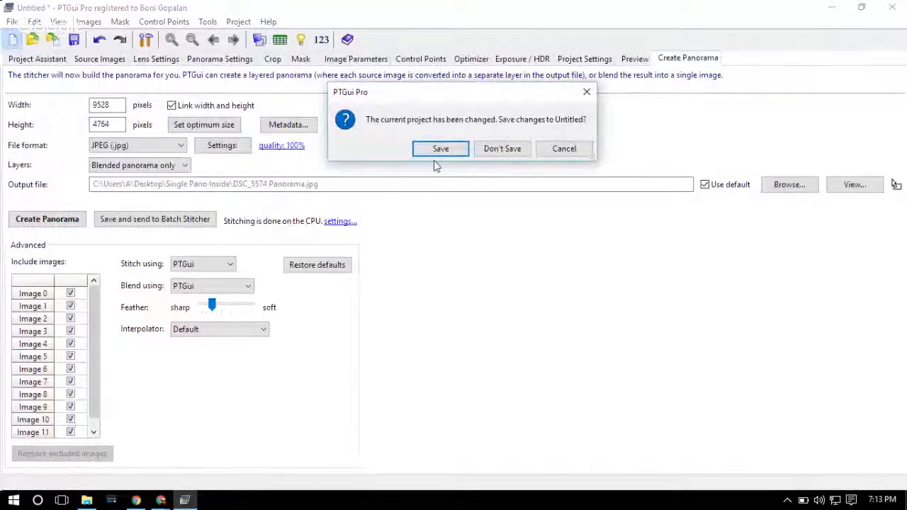
click(501, 148)
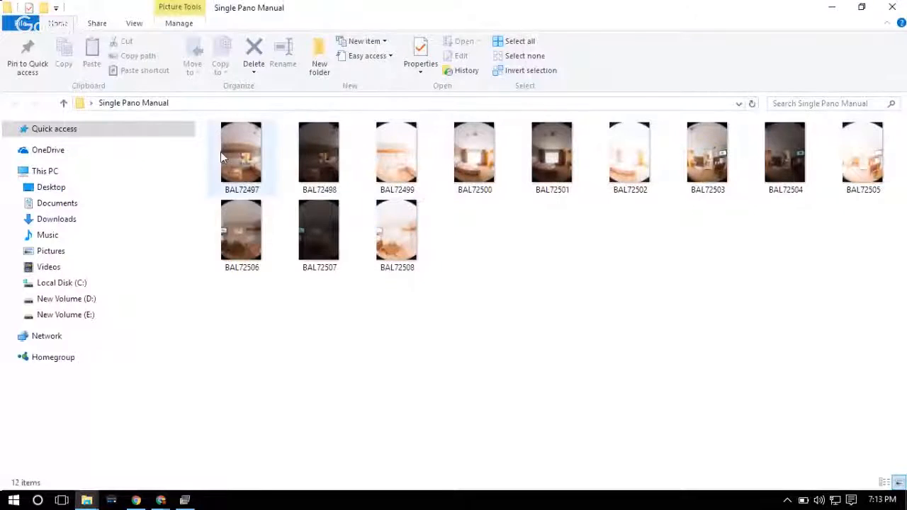
- Load all twelve photos, BAL72497 to BAL72508, from the Single Pano Manual folder into the new project
click(223, 153)
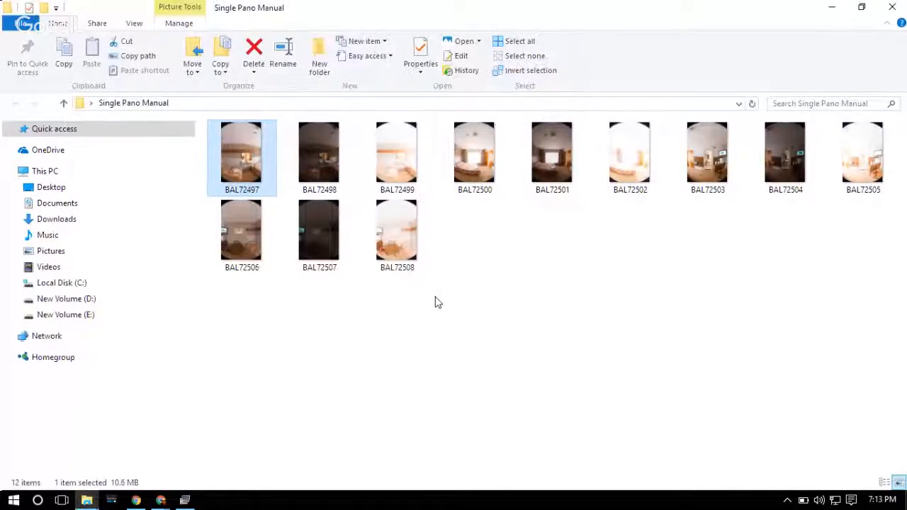
key(ctrl+a)
drag(239, 184, 212, 328)
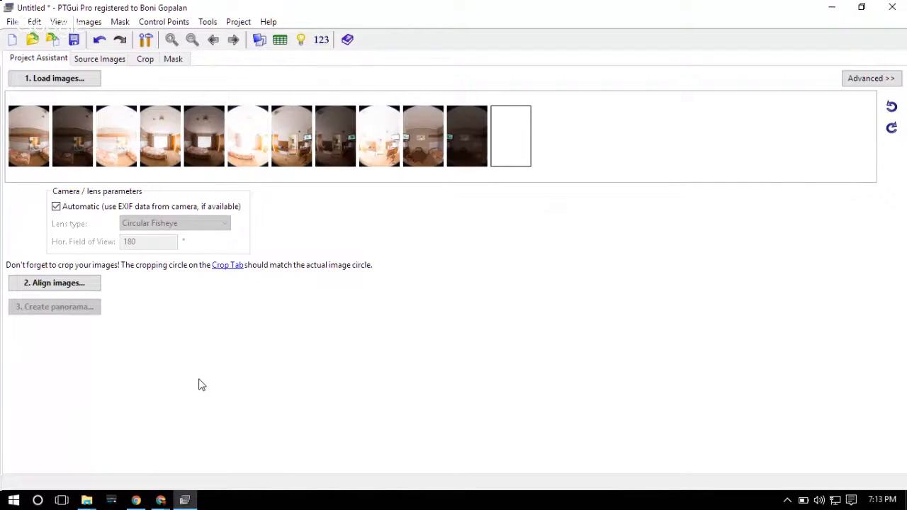
- Enable the advanced mode and fit the crop circle to the fisheye image circle, about 5300 pixels in diameter
click(866, 78)
click(273, 60)
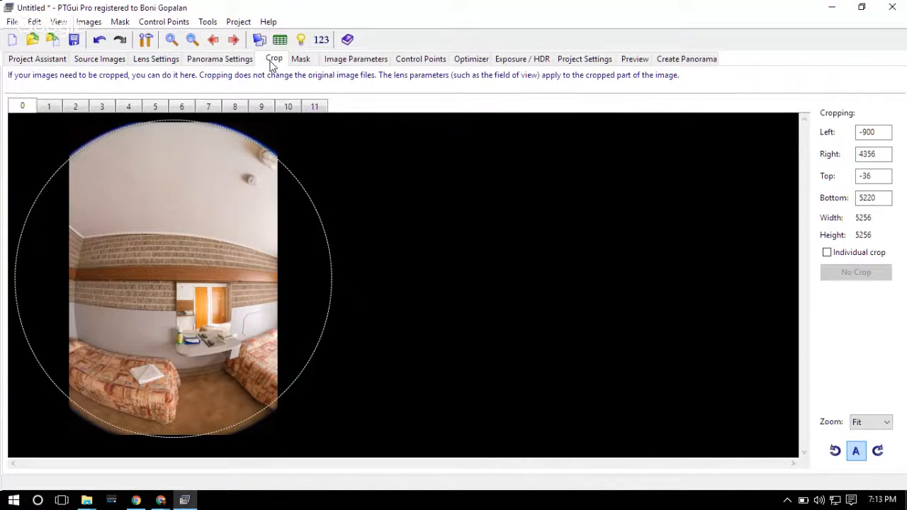
drag(162, 255, 166, 261)
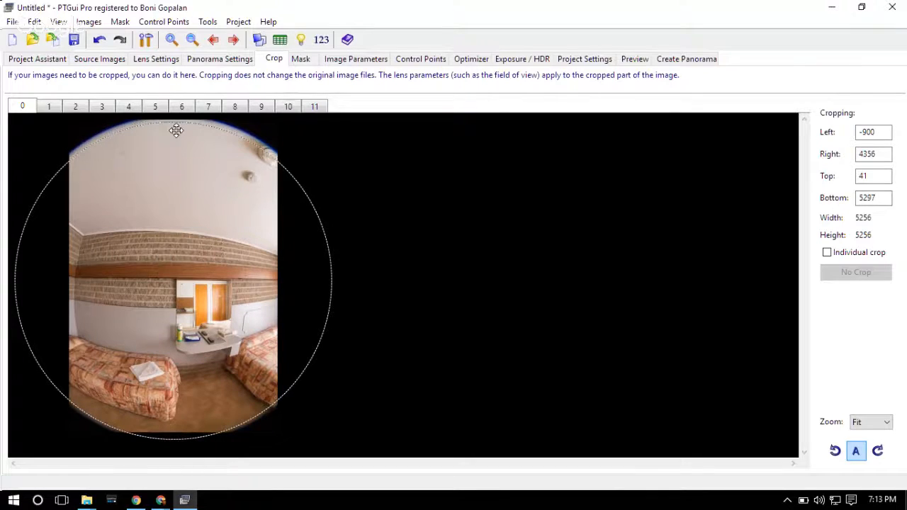
drag(167, 123, 167, 116)
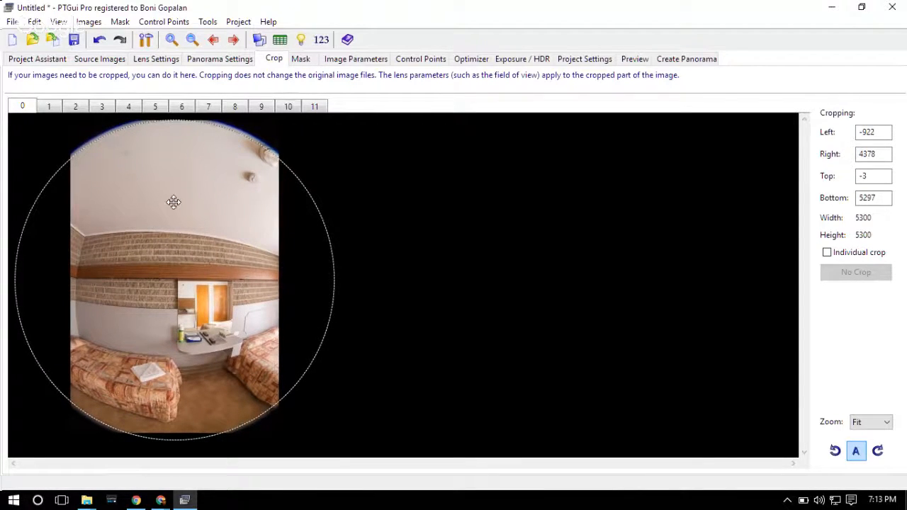
- Align the images with HDR mode enabled, the bracketed images linked and Exposure Fusion as HDR method, and close the Panorama Editor
click(32, 61)
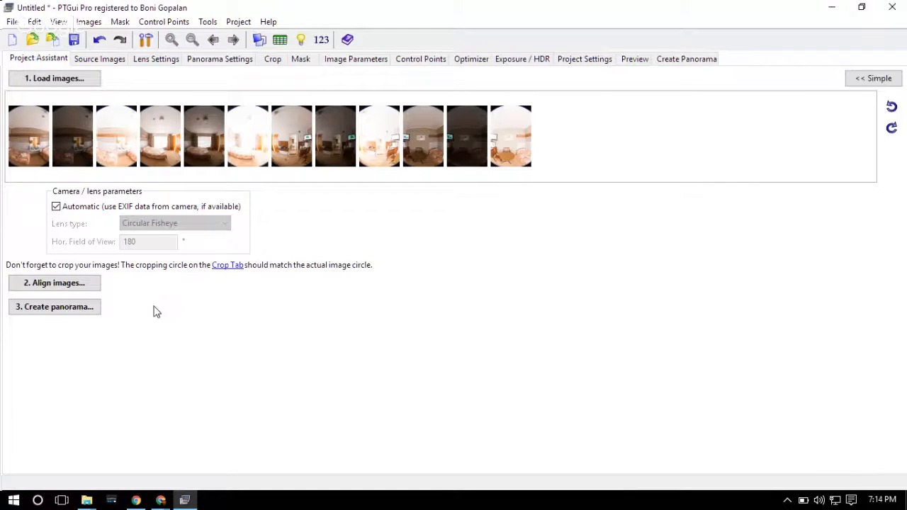
click(67, 286)
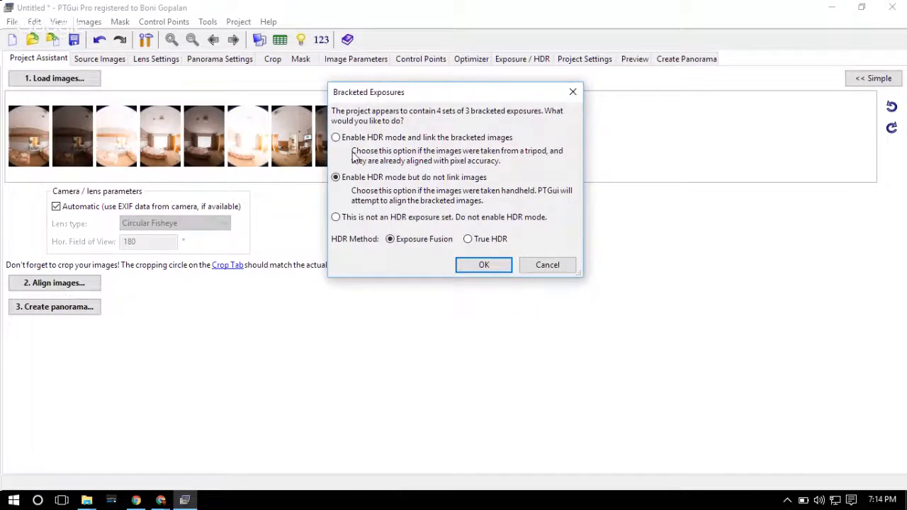
drag(424, 94, 408, 132)
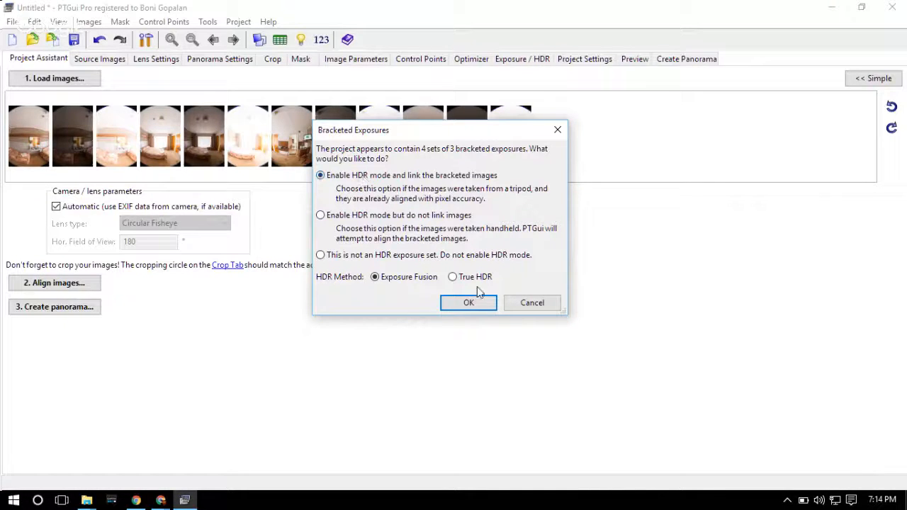
click(469, 303)
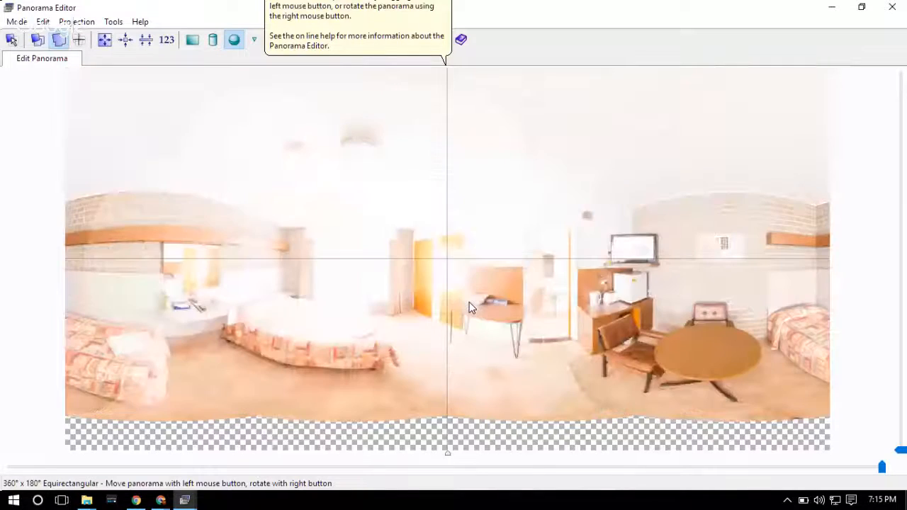
click(894, 12)
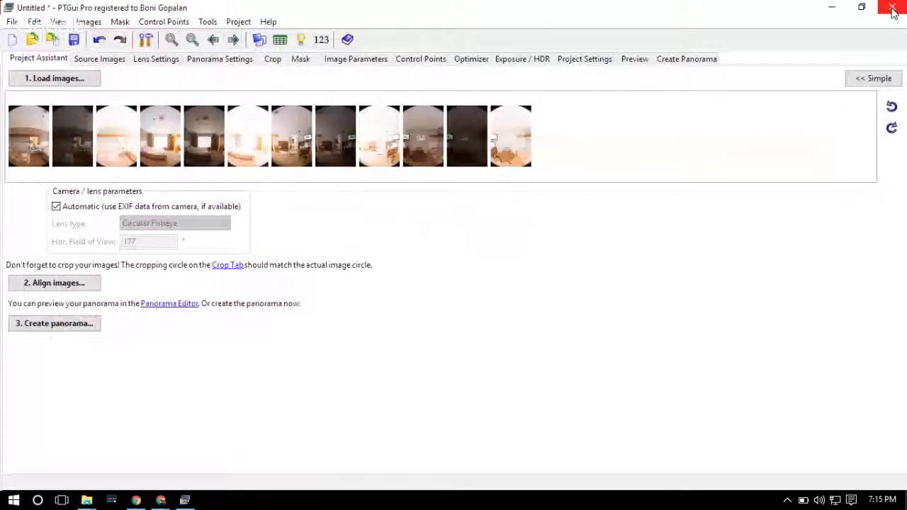
- Create a 4000 × 2000 pixel preview of the panorama and open it in the default application for .jpg files
click(634, 59)
key(Tab)
text(4000)
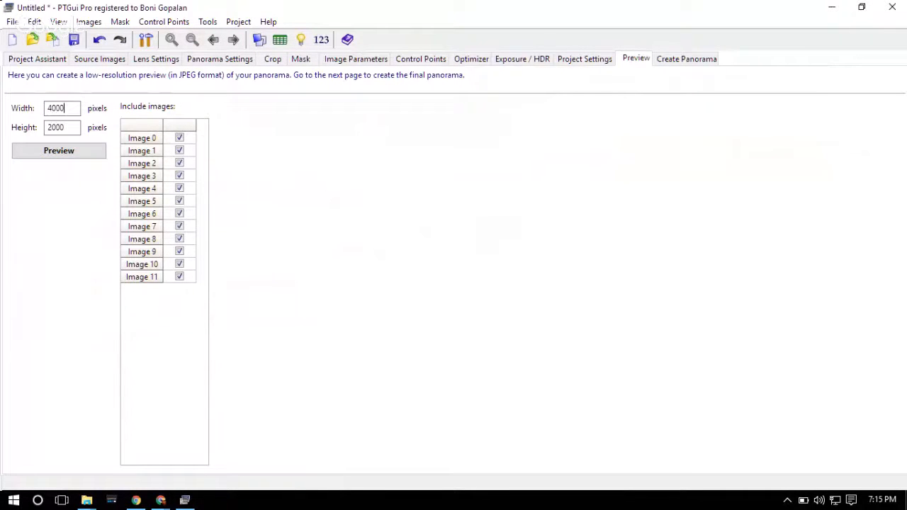
click(59, 151)
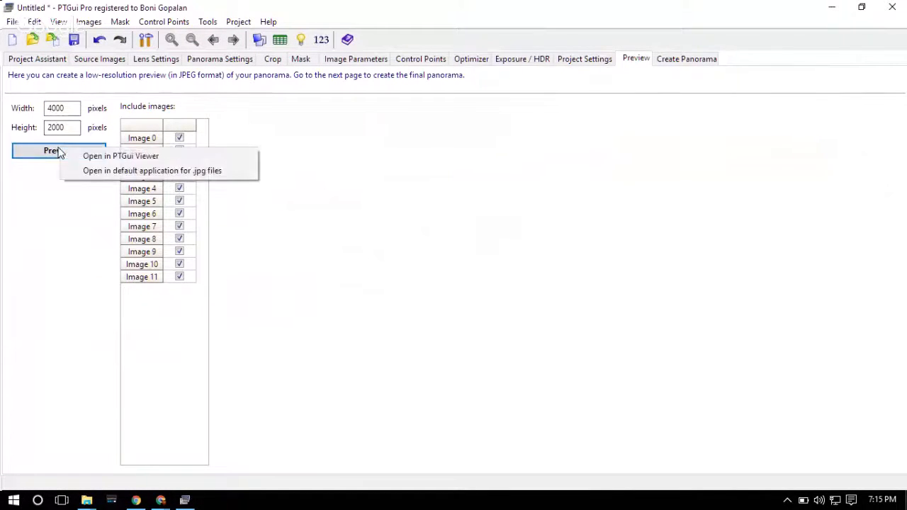
click(135, 172)
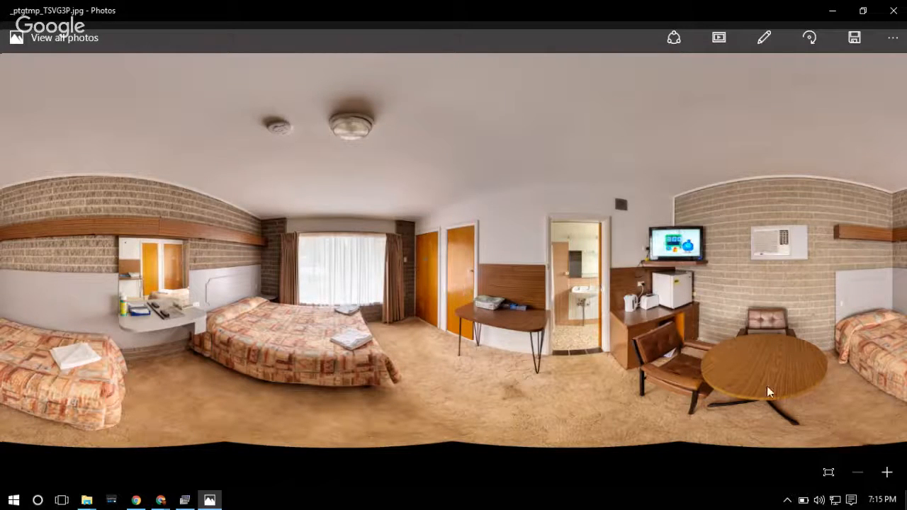
- Zoom in on the motel room preview, inspect the stitching across the beds, window, doors, desk and brick walls, and close it
click(886, 471)
click(886, 477)
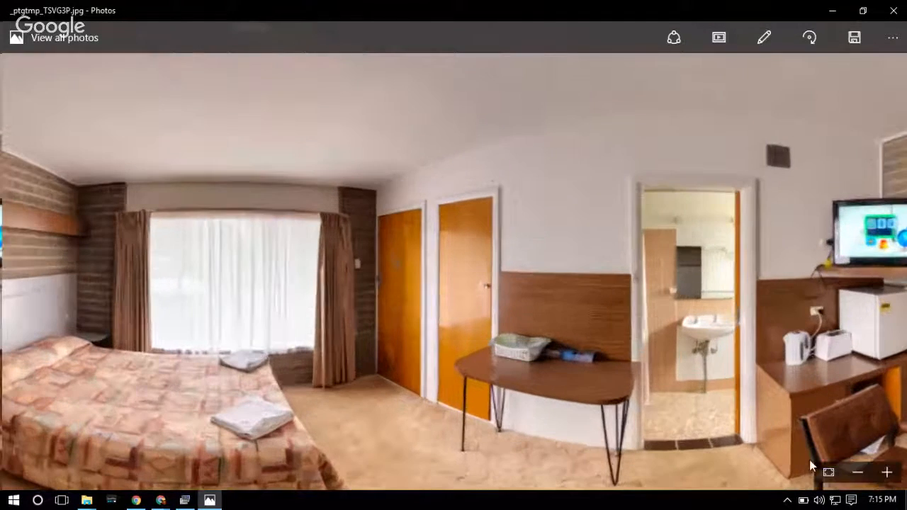
drag(175, 334, 306, 216)
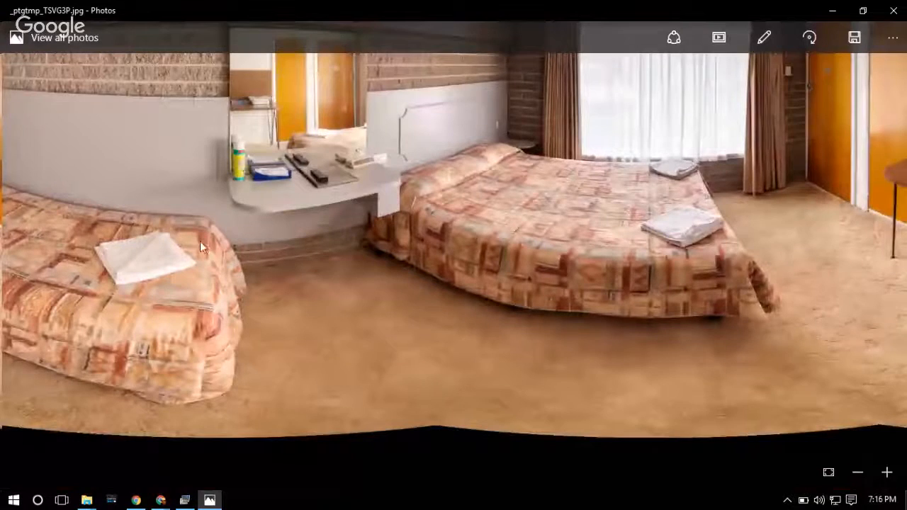
drag(187, 196, 267, 268)
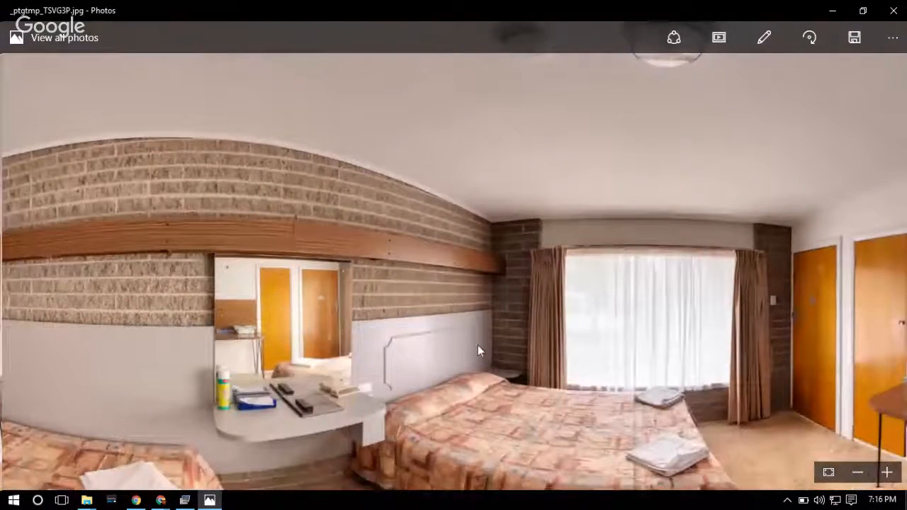
drag(488, 343, 397, 286)
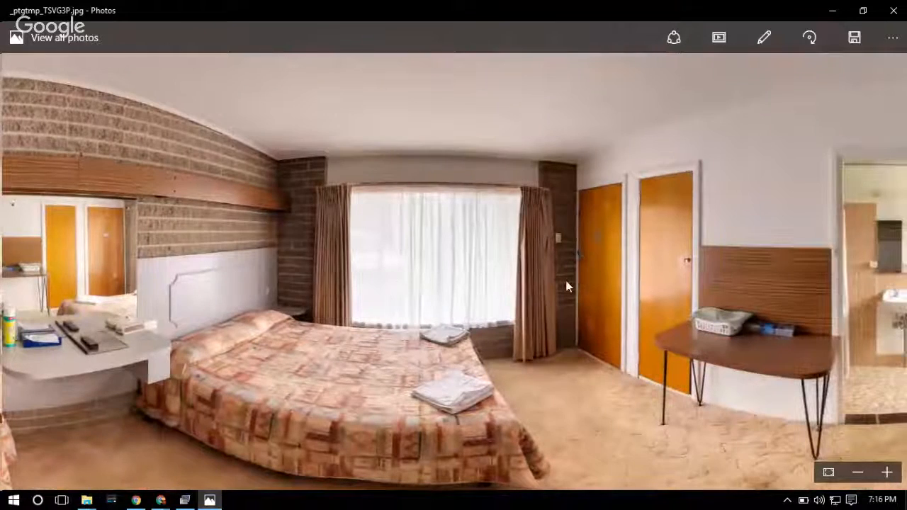
drag(565, 283, 415, 275)
drag(643, 371, 442, 259)
drag(713, 334, 532, 294)
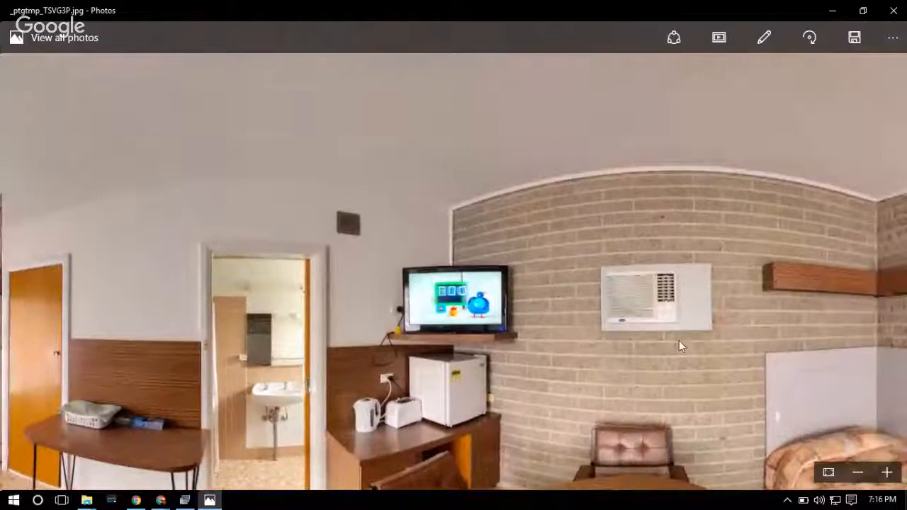
drag(679, 355, 662, 275)
drag(448, 258, 681, 264)
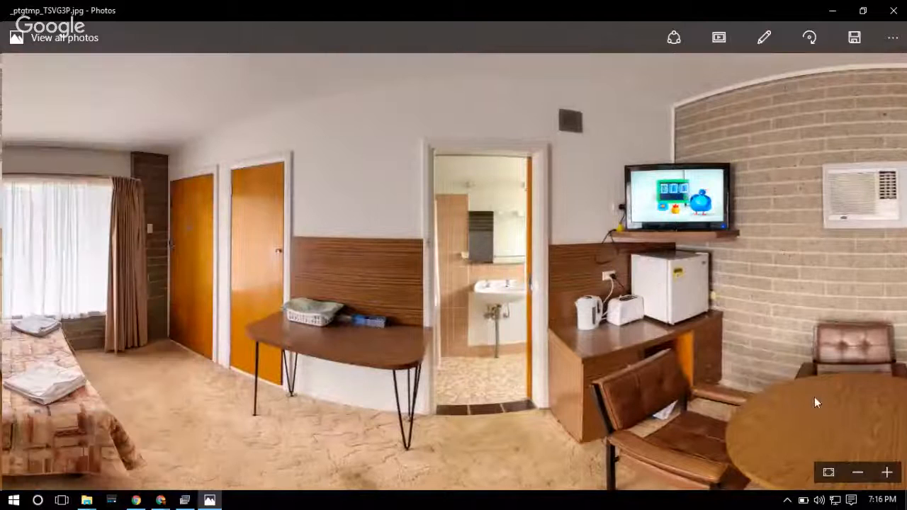
click(826, 474)
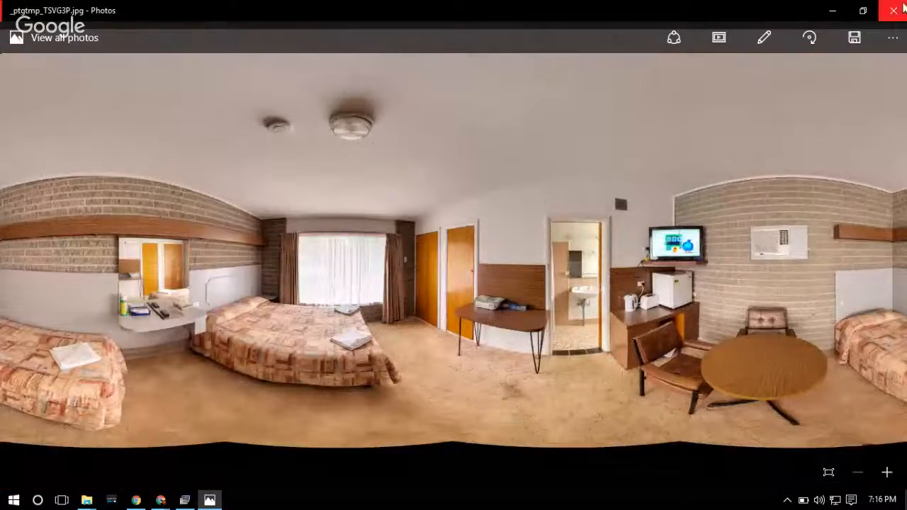
key(alt+F4)
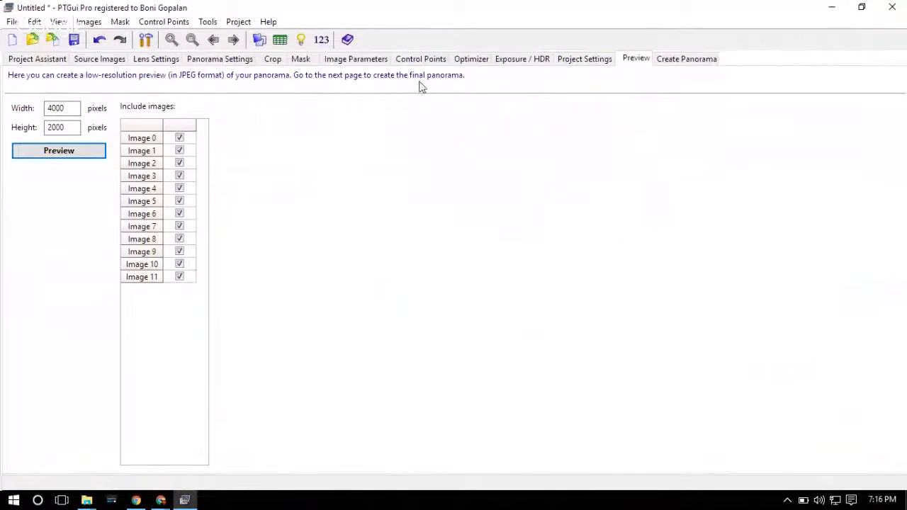
- Fit the photos to the control point view and examine the control points between images 0 and 3
click(420, 59)
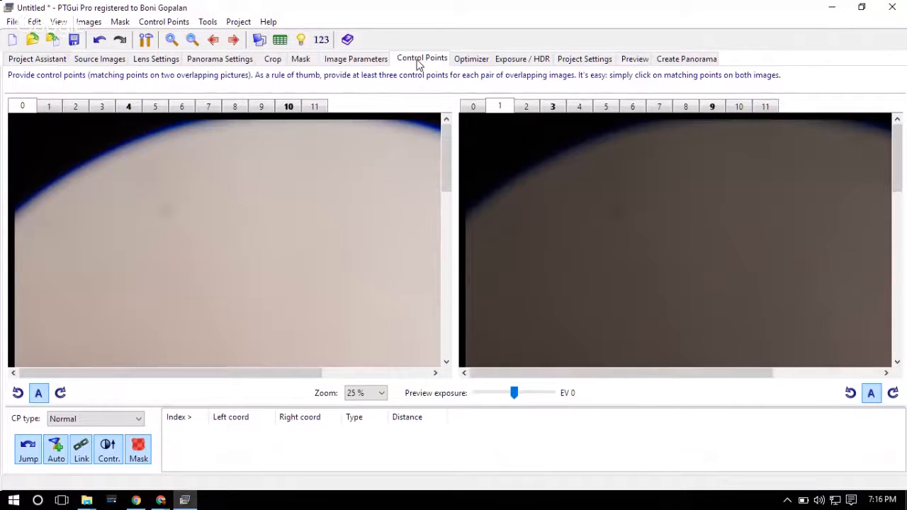
click(369, 393)
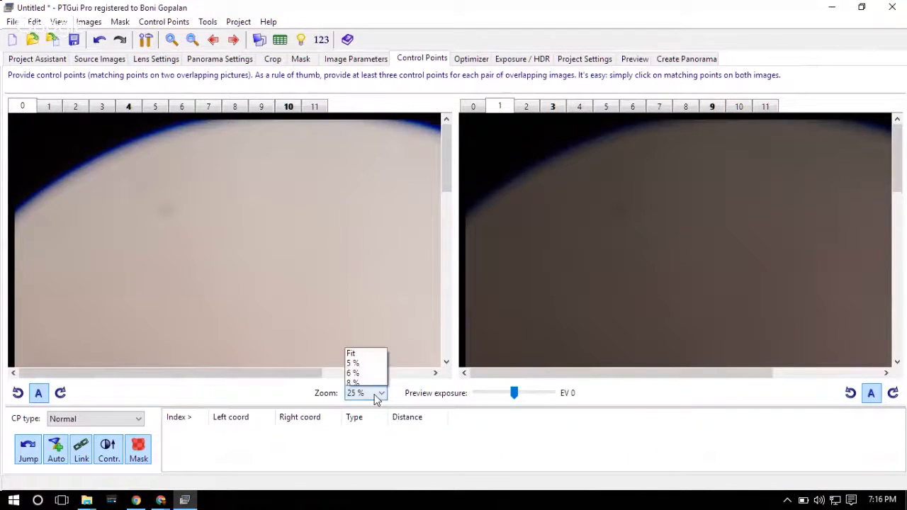
click(368, 191)
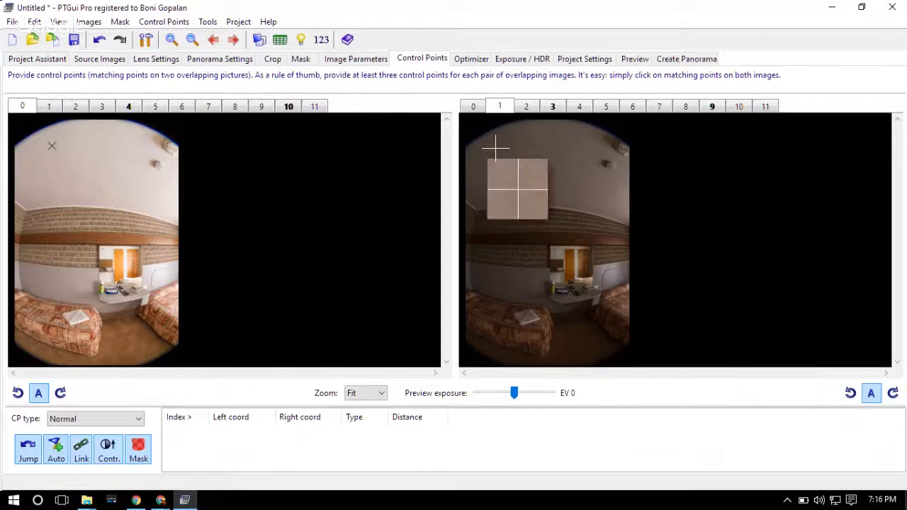
click(551, 107)
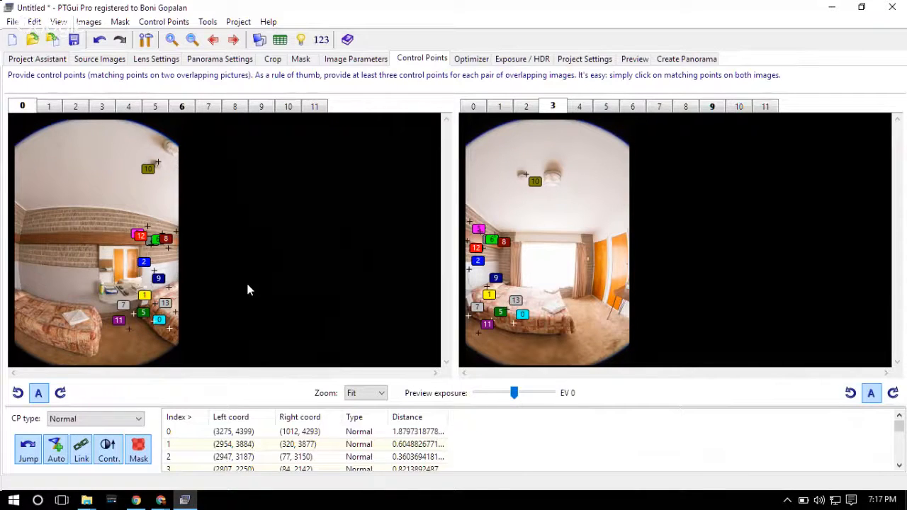
- Check the control points of several image pairs, ending with images 7 and 9 side by side at 50 % zoom
click(238, 108)
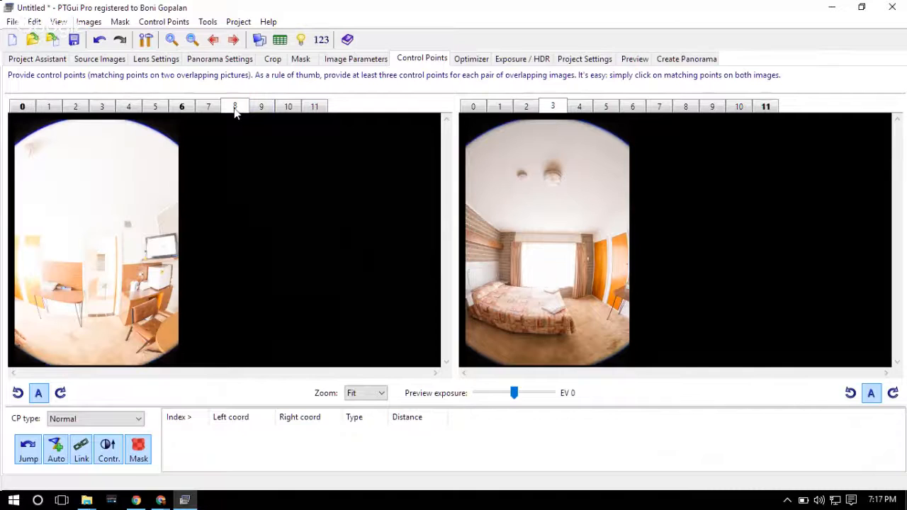
click(209, 107)
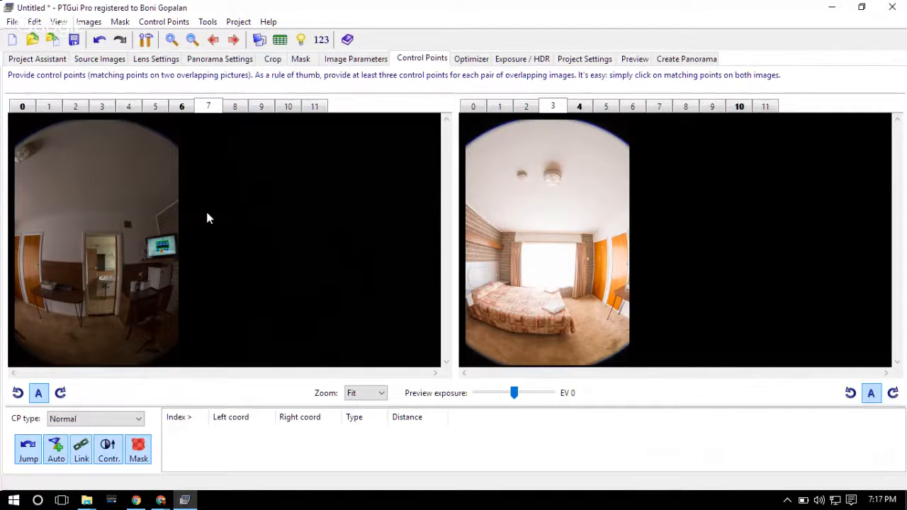
click(735, 108)
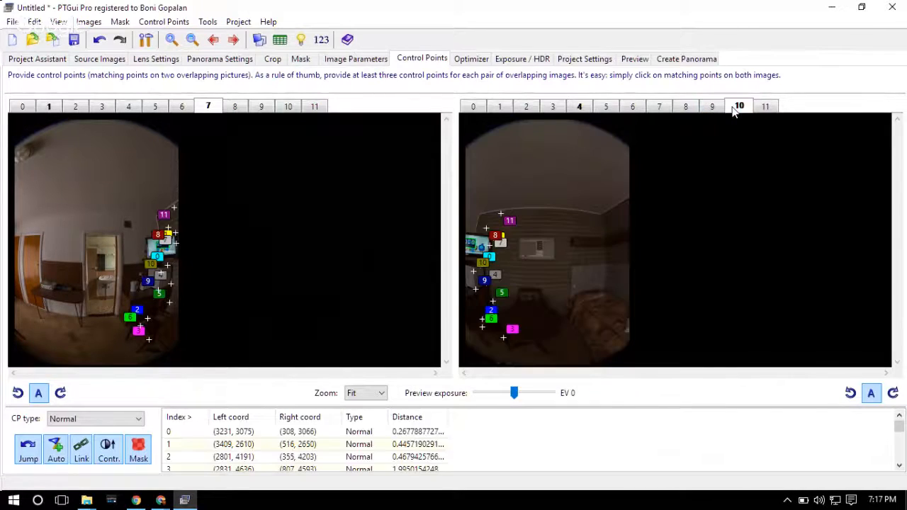
click(713, 108)
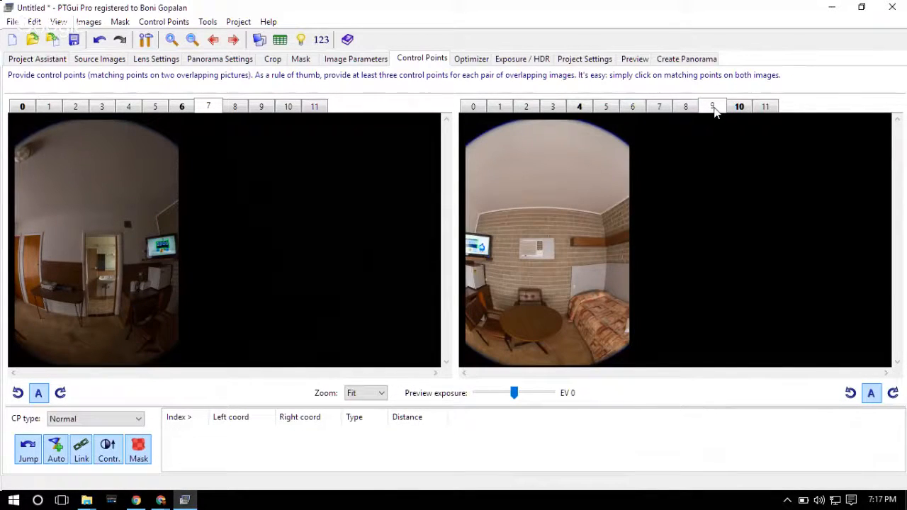
click(372, 395)
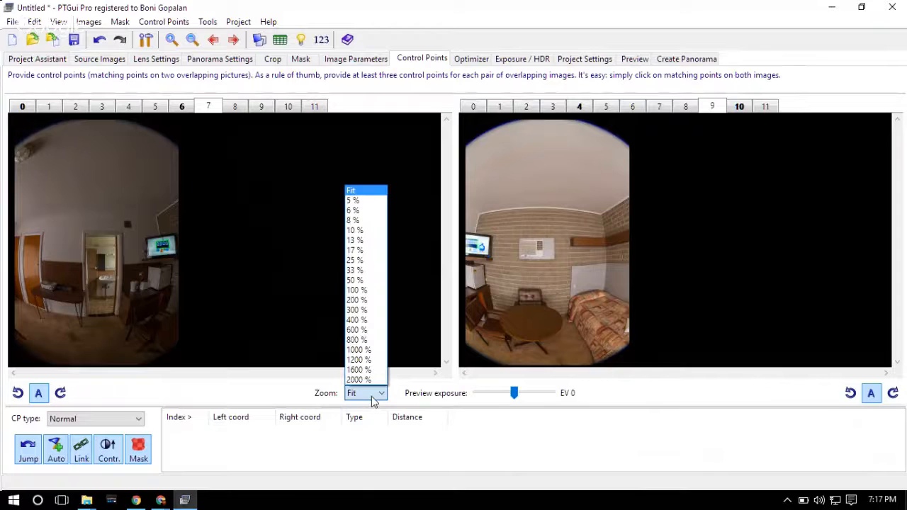
click(365, 280)
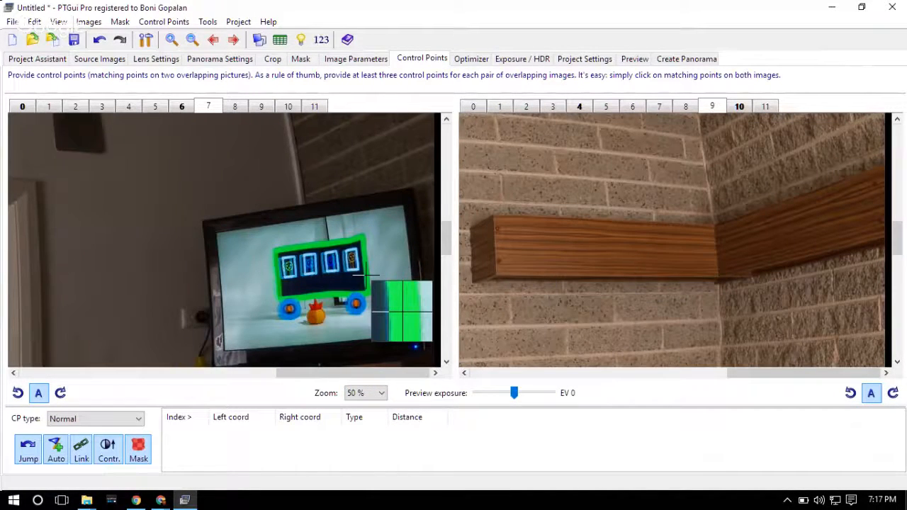
- Add three control points between images 7 and 9, at the TV's upper corner, the fridge's top corner and the desk corner
drag(867, 374, 591, 374)
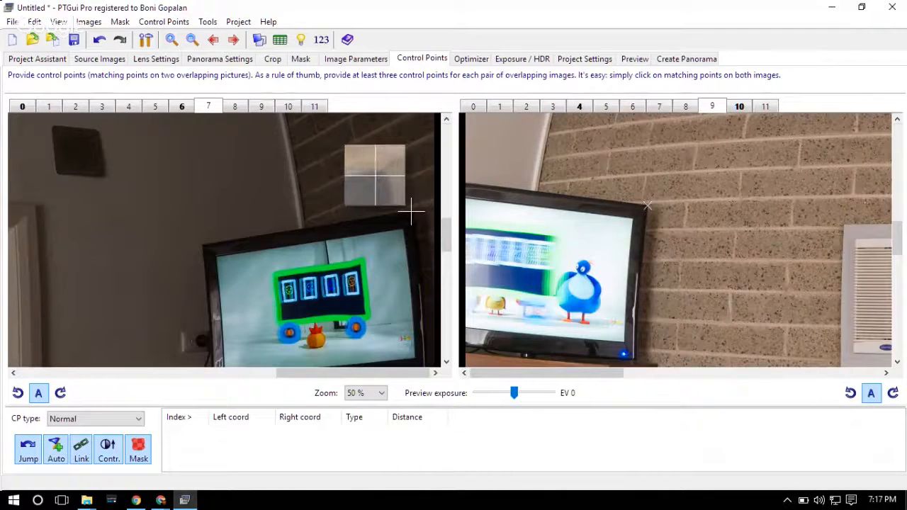
click(413, 211)
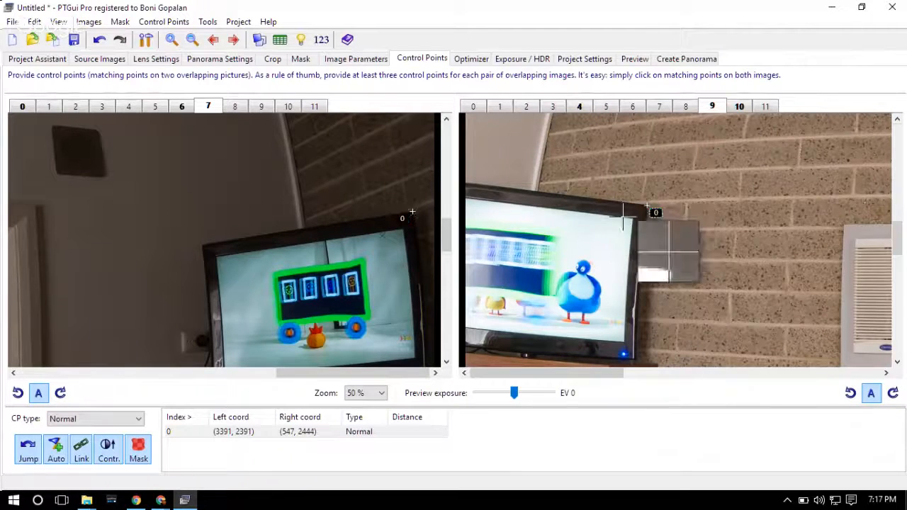
drag(444, 225, 446, 262)
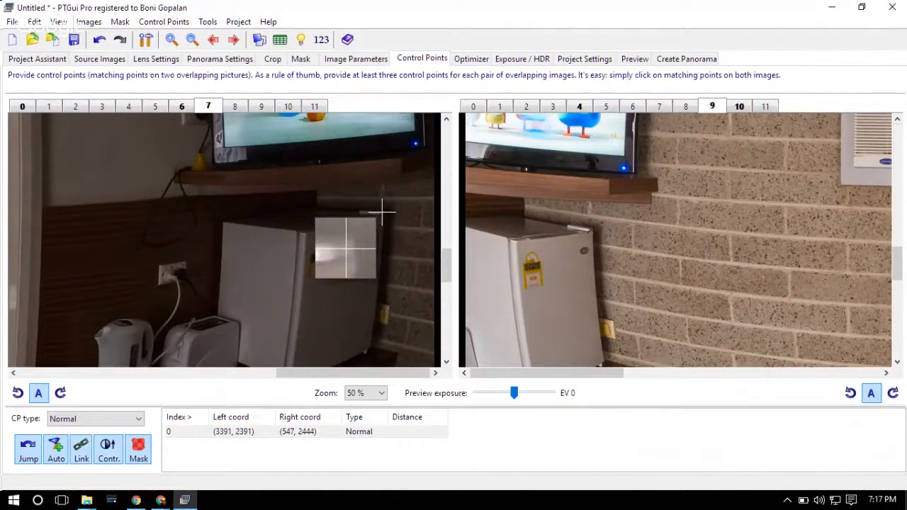
click(383, 211)
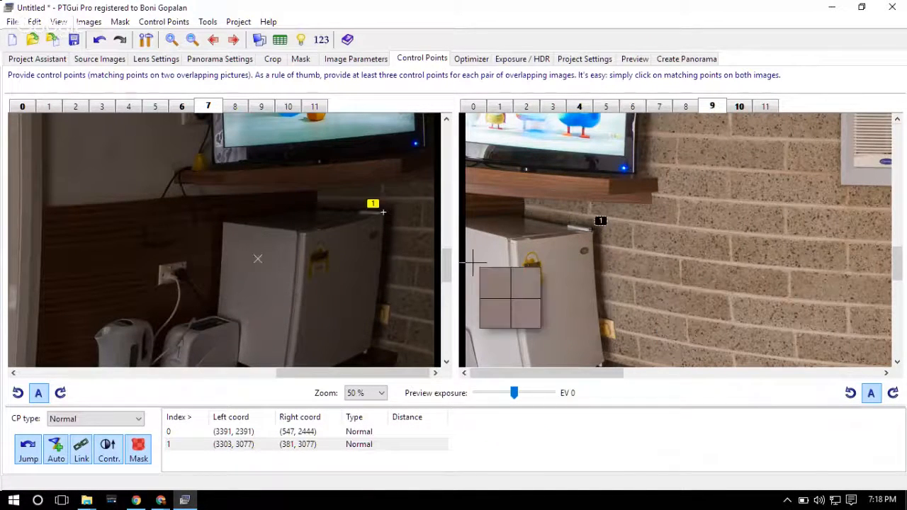
drag(445, 258, 446, 280)
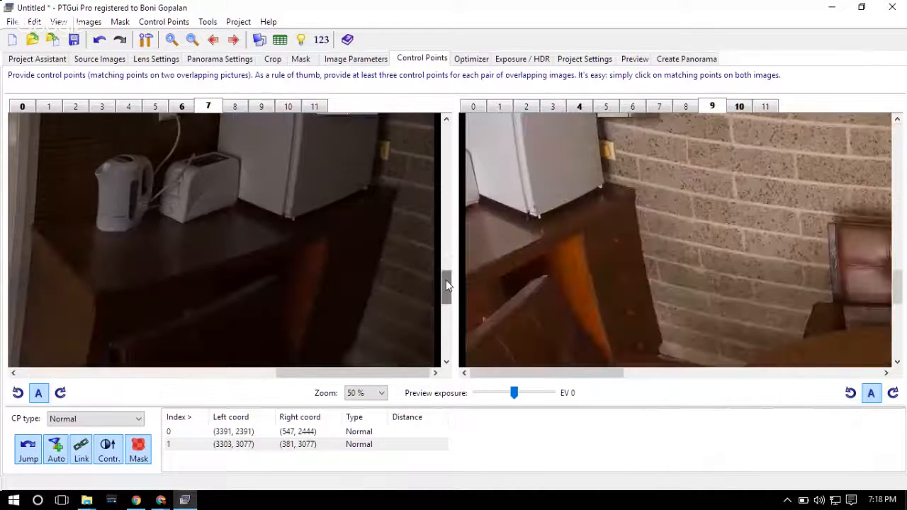
click(395, 188)
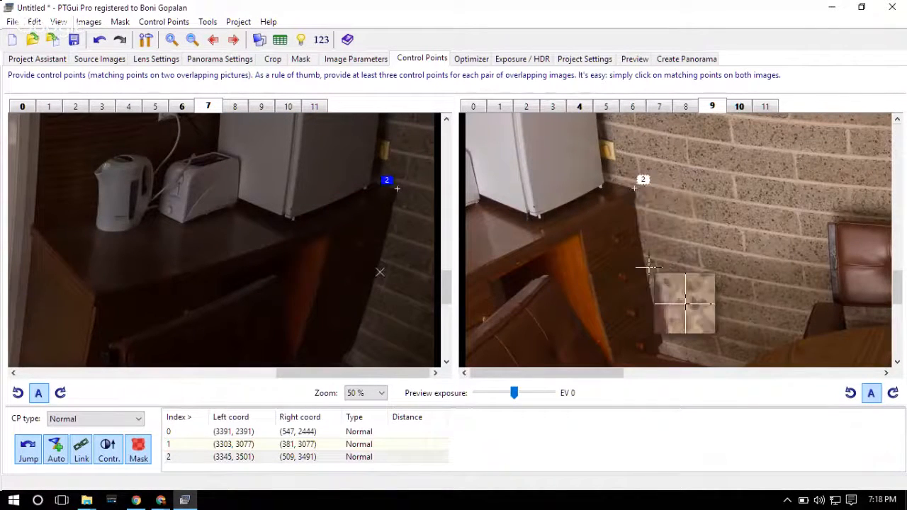
drag(444, 284, 451, 165)
- Run the optimizer with image 0 as anchor and Heavy + lens shift distortion correction, and accept its changes
click(471, 60)
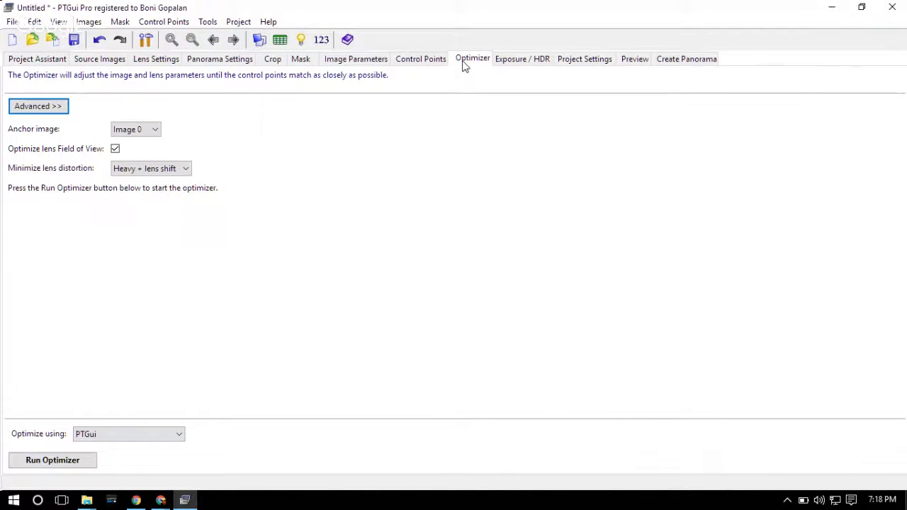
click(51, 462)
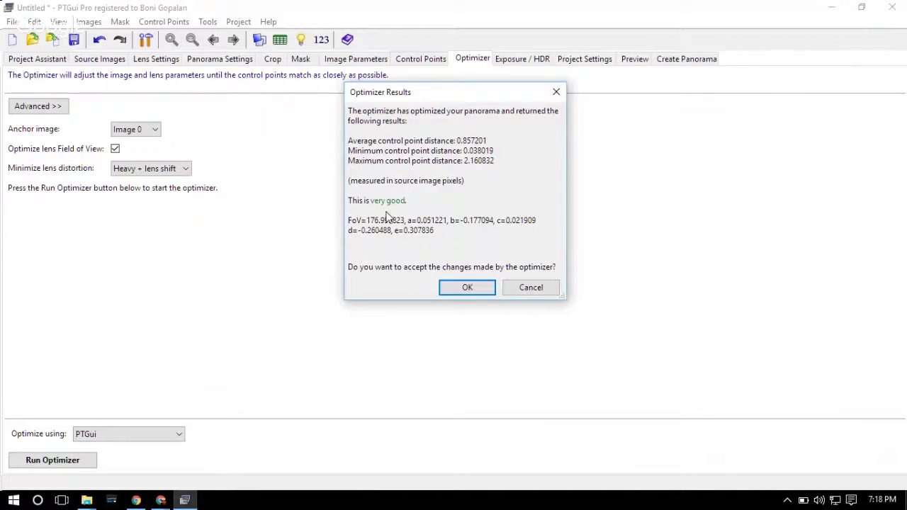
click(465, 288)
- Create a 4000 × 2000 pixel preview of the motel room panorama and open it in PTGui Viewer
click(635, 60)
click(75, 156)
click(136, 161)
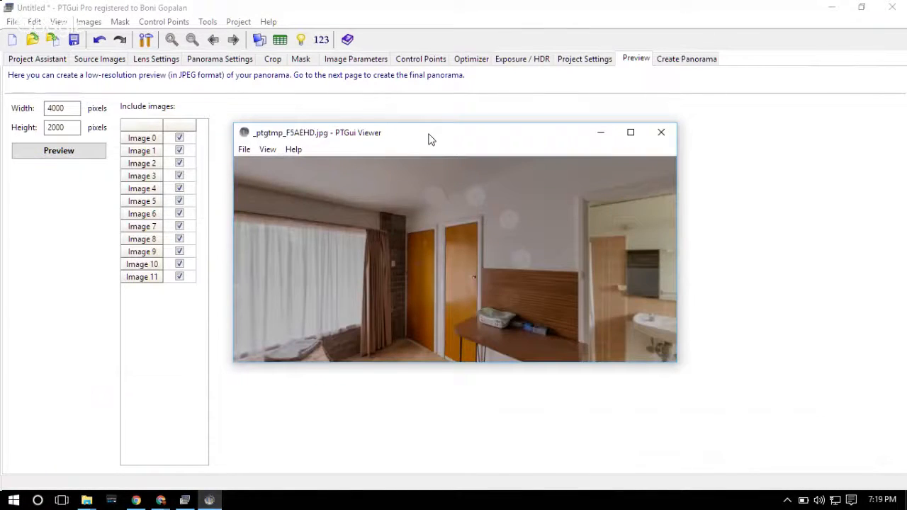
- Maximize the preview, look around the room to inspect the stitching near the doors, desk and TV, and close the viewer
double_click(430, 138)
drag(396, 352, 473, 340)
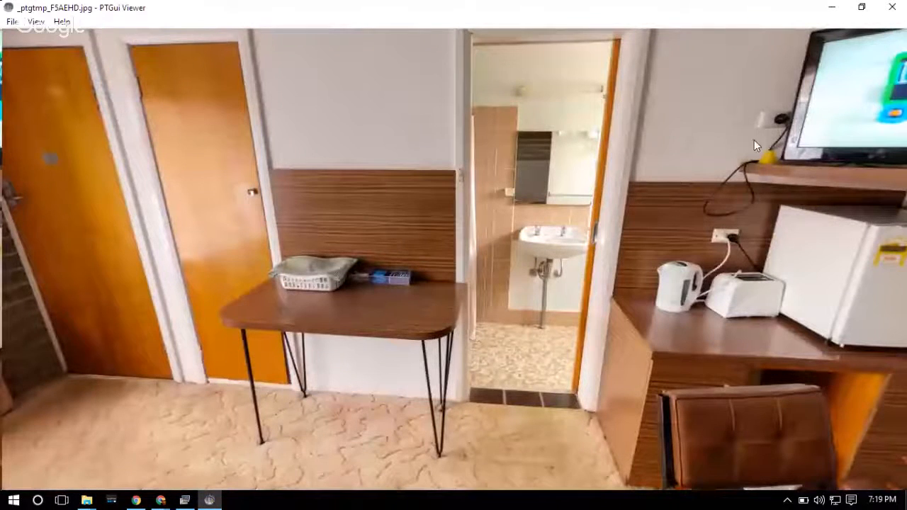
click(891, 7)
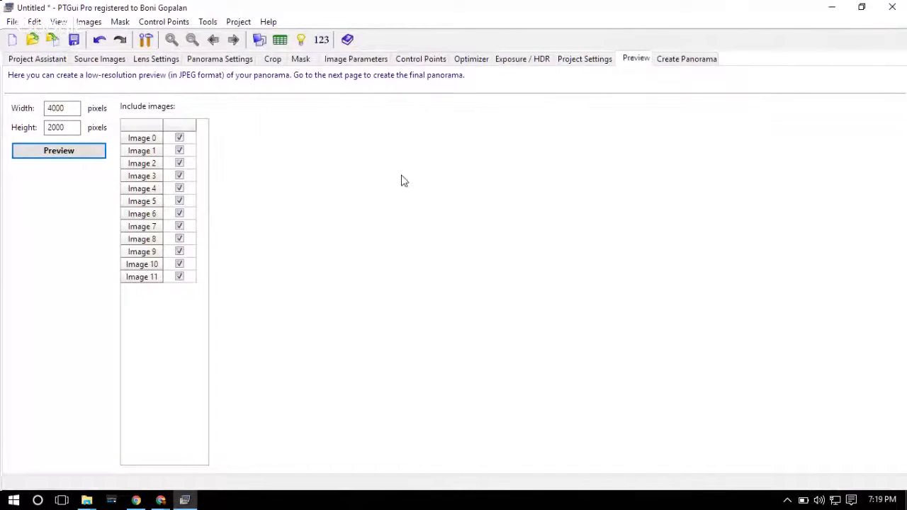
- Start a new project without saving the current one and load photos DSC_6783 to DSC_6794 from the Batch folder
click(12, 40)
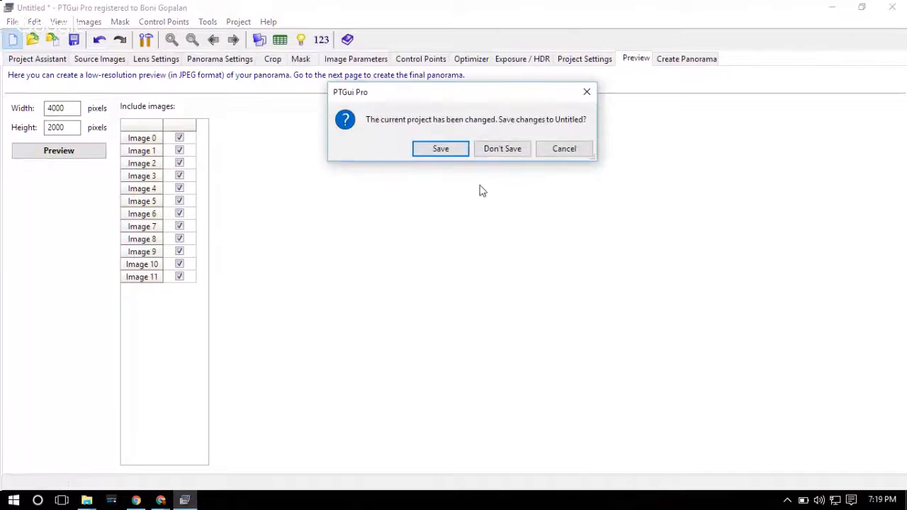
click(502, 150)
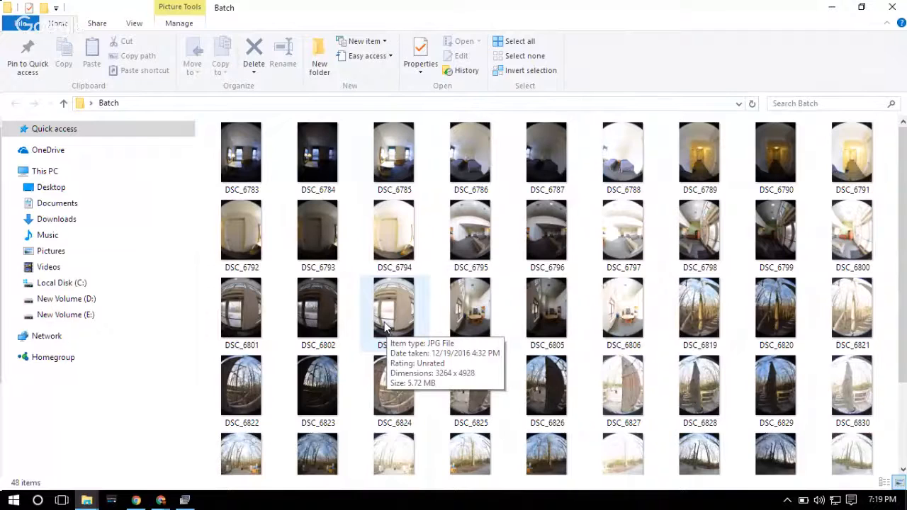
click(224, 177)
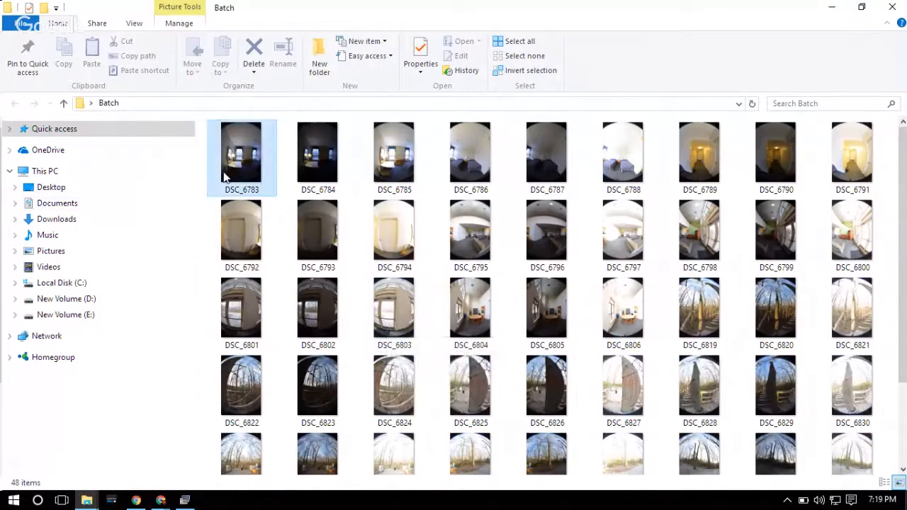
key(ctrl+a)
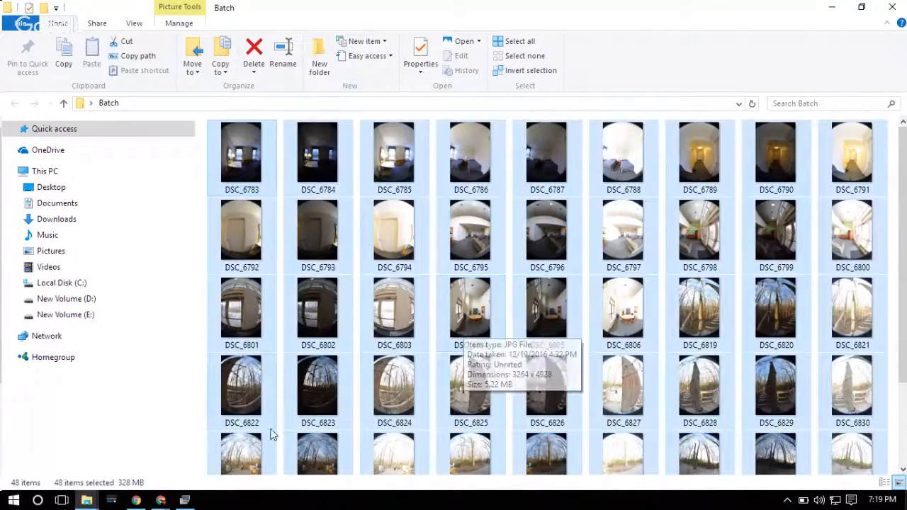
click(245, 167)
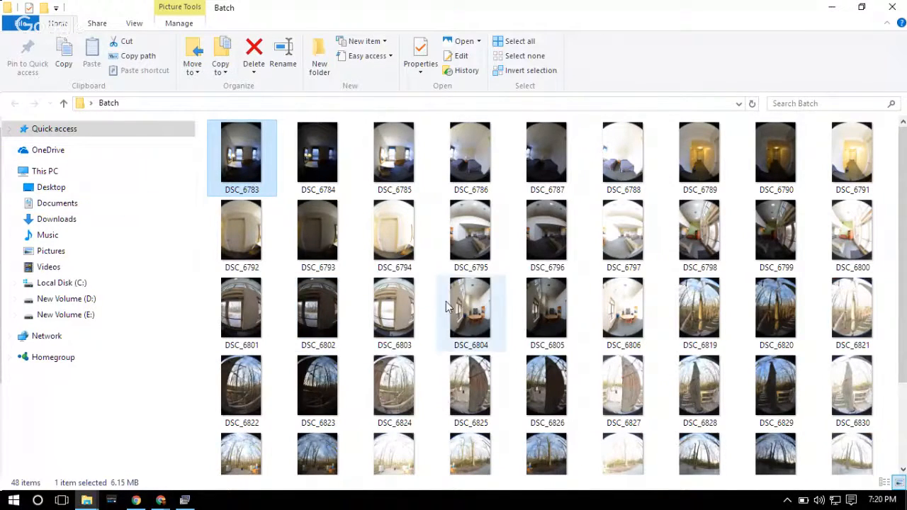
shift+click(861, 177)
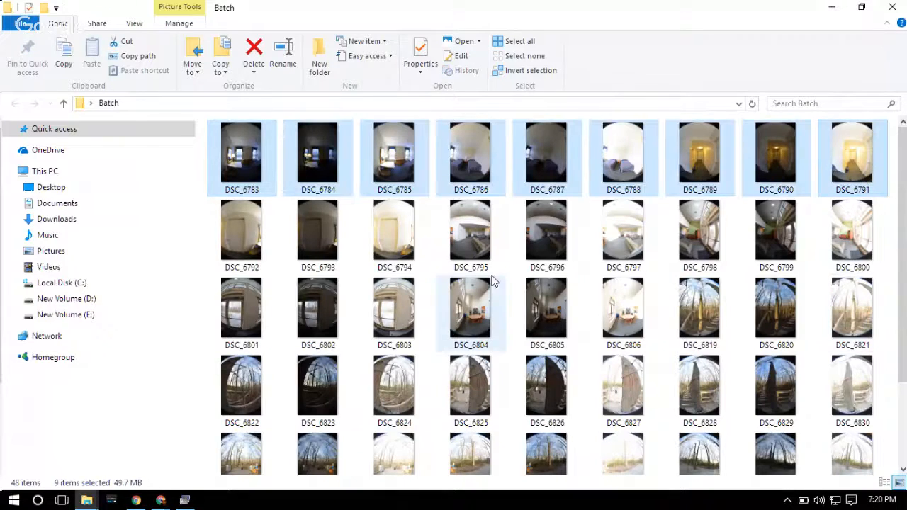
shift+click(393, 248)
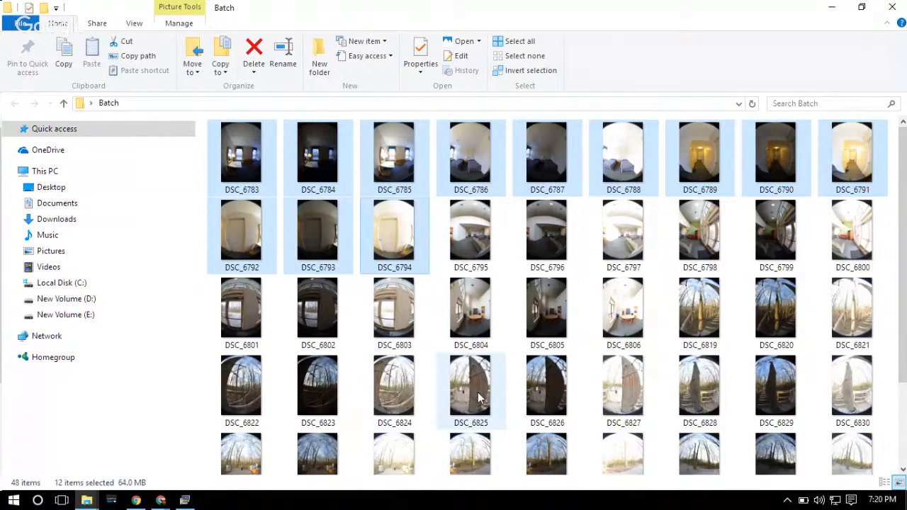
drag(245, 158, 179, 217)
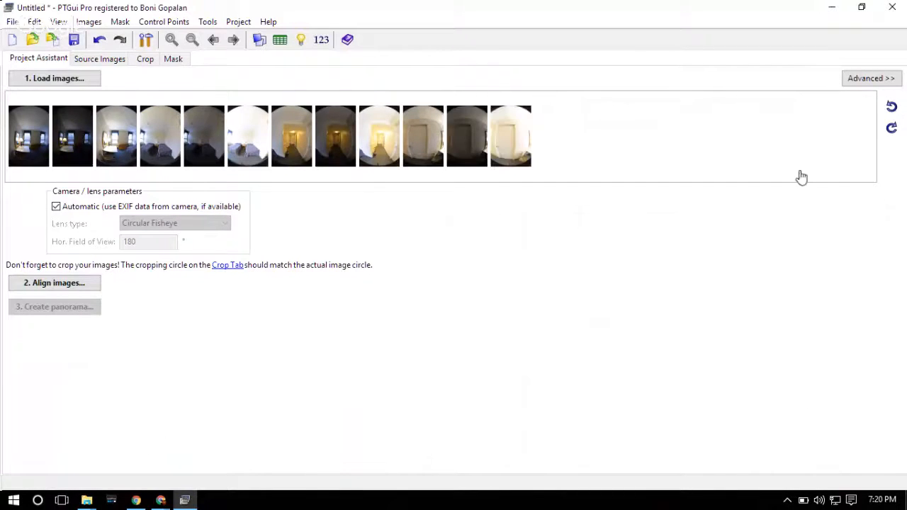
- Switch to the advanced interface and enlarge the crop circle to the fisheye image's upper edge, to a top value of 30
click(858, 81)
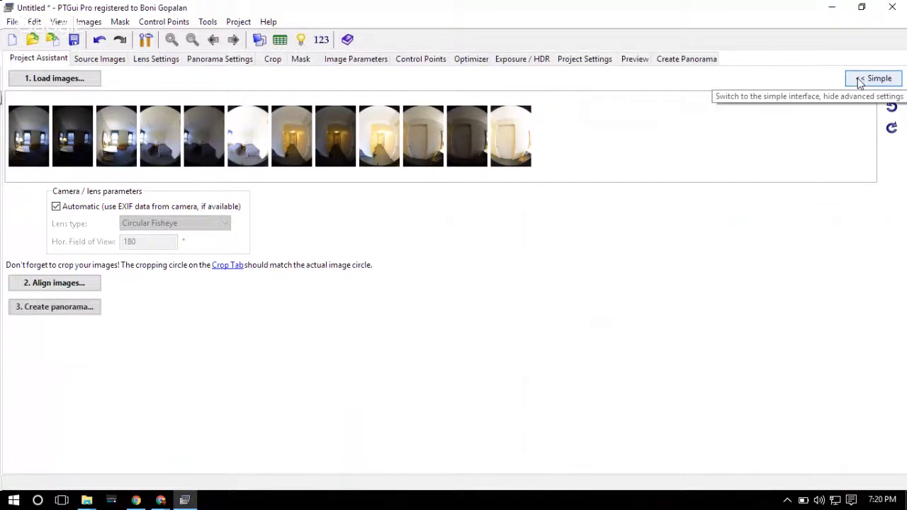
click(273, 60)
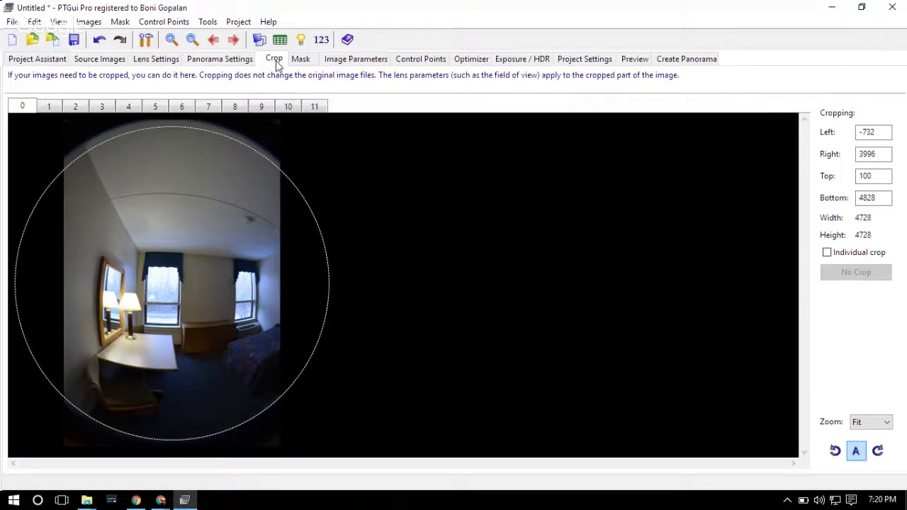
drag(164, 125, 164, 119)
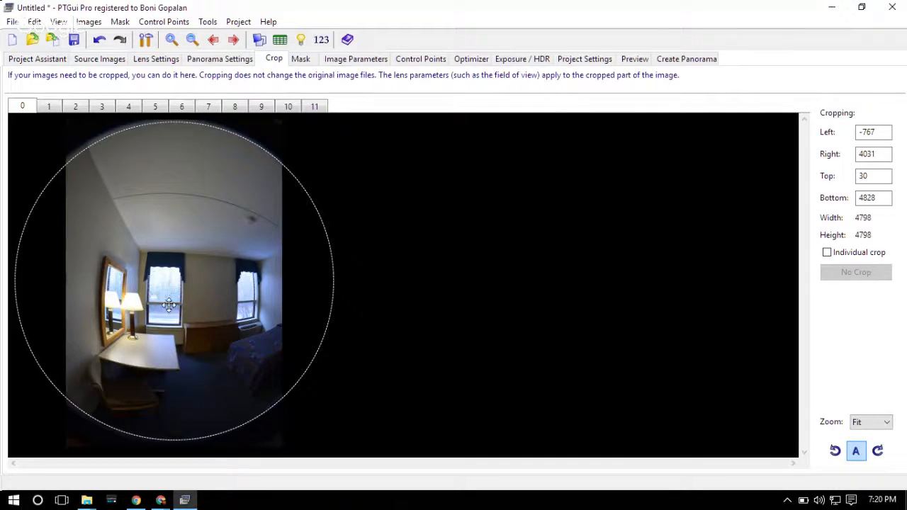
- Align the twelve loaded images and close the Panorama Editor
click(39, 59)
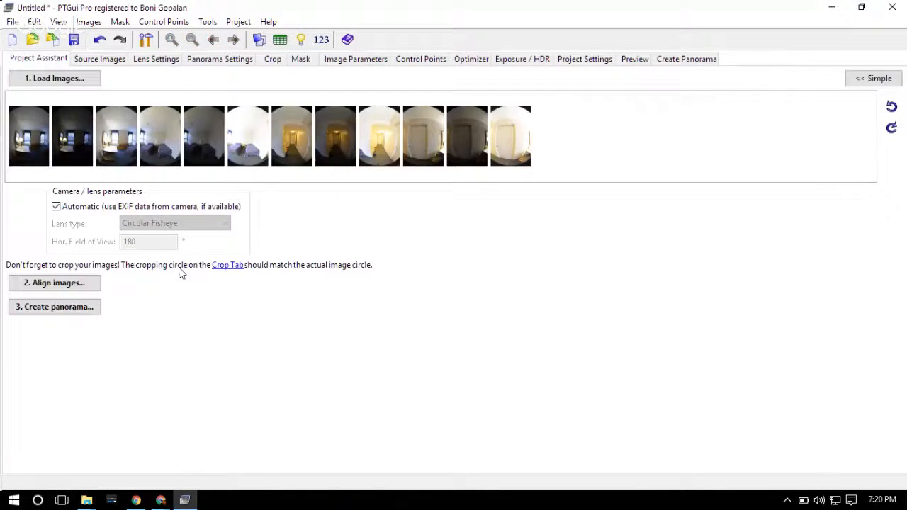
click(65, 287)
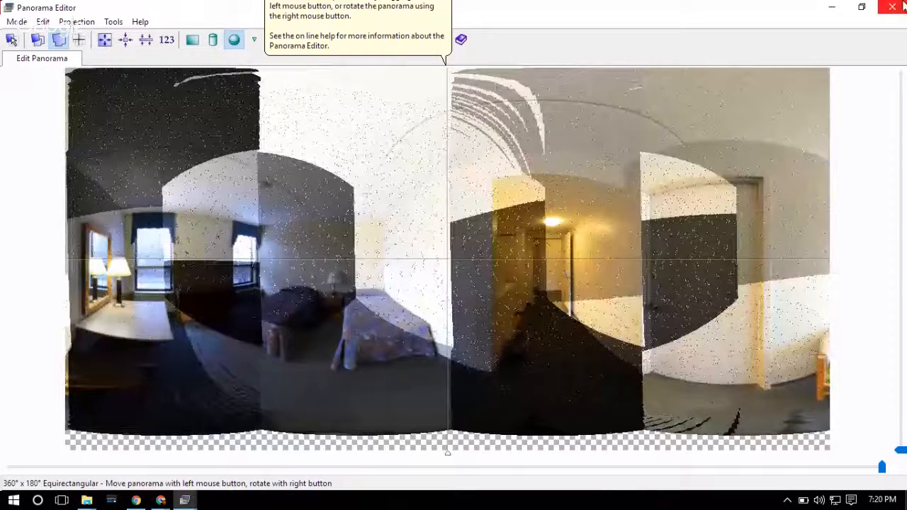
click(903, 6)
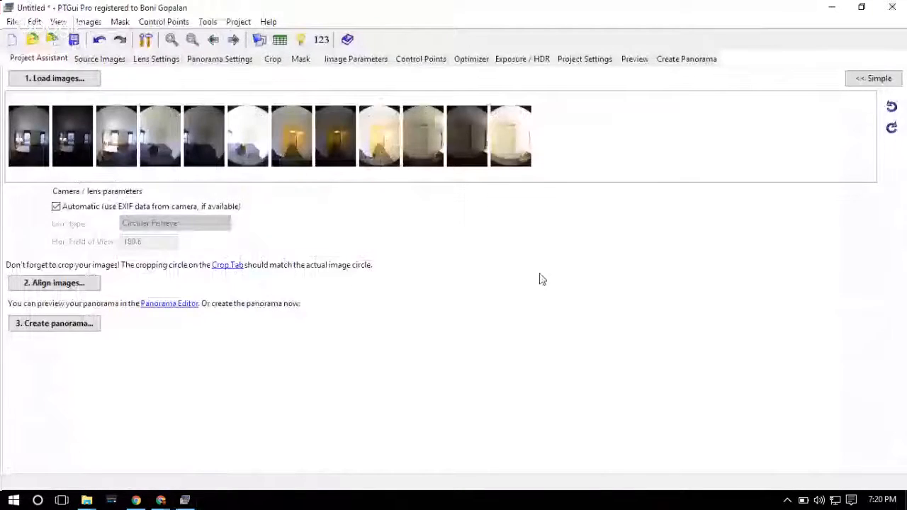
- Set the panorama output to JPEG format with a quality of 100%
click(514, 62)
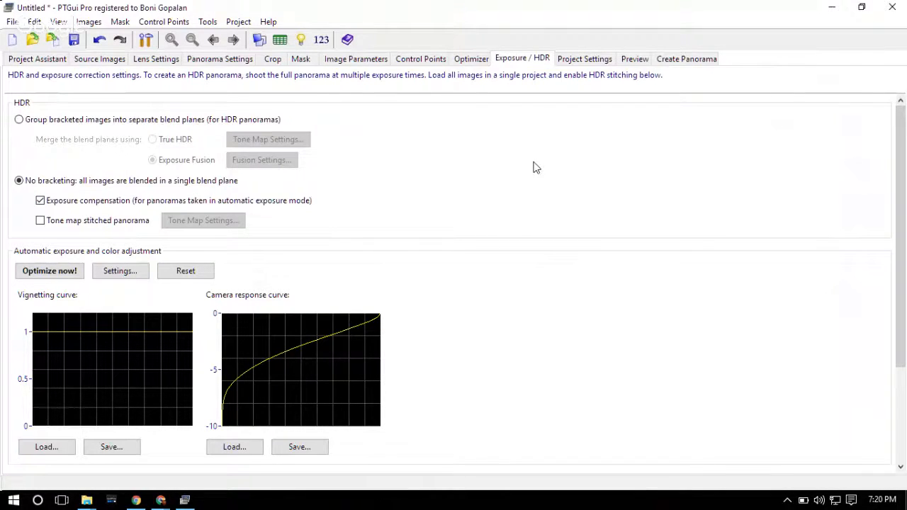
click(579, 61)
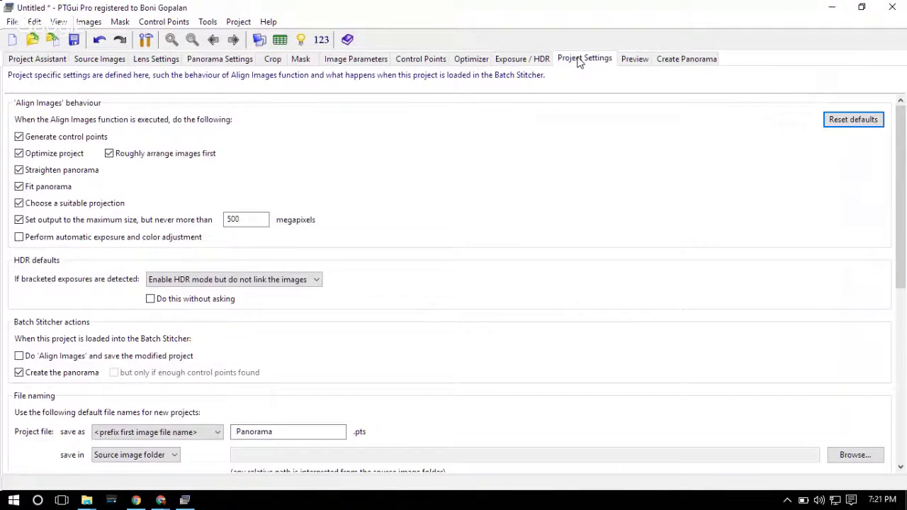
click(680, 60)
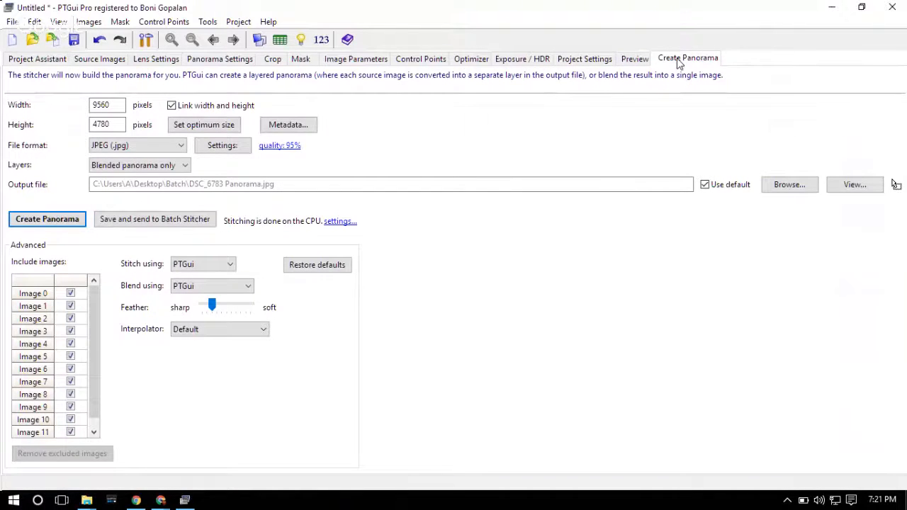
click(281, 154)
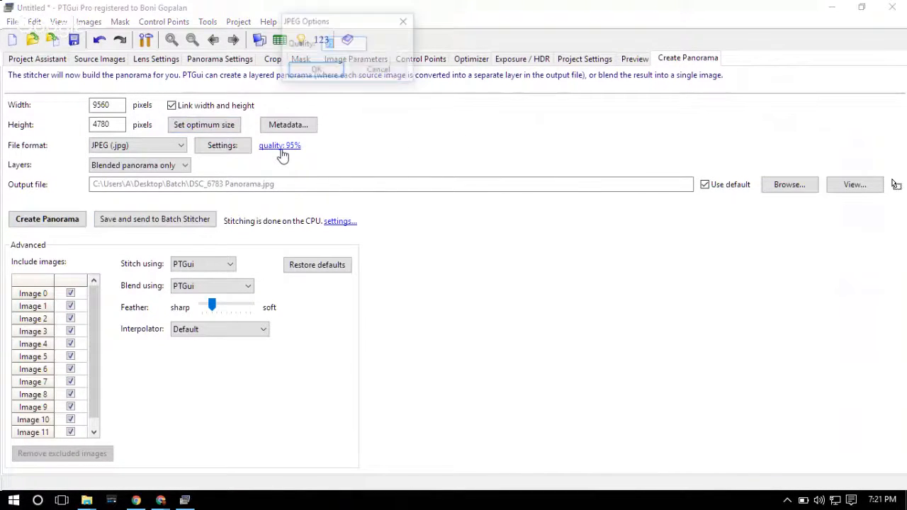
text(100)
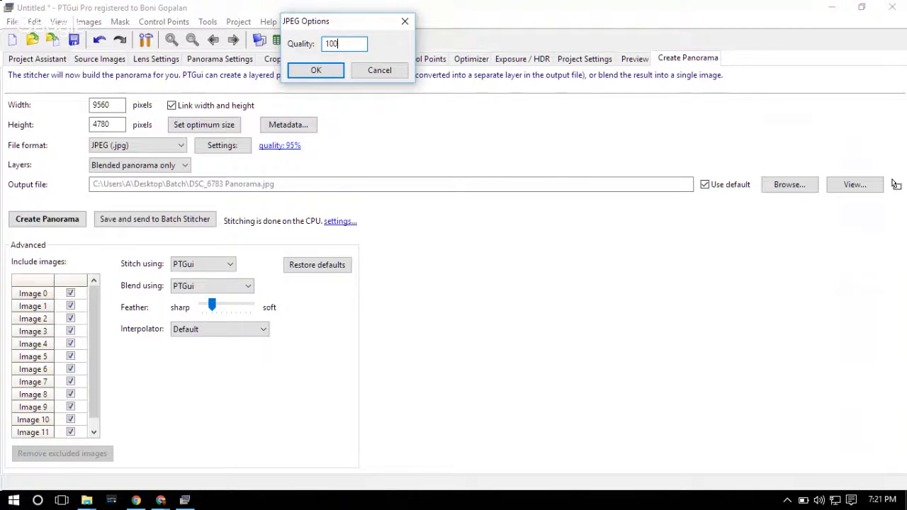
click(315, 69)
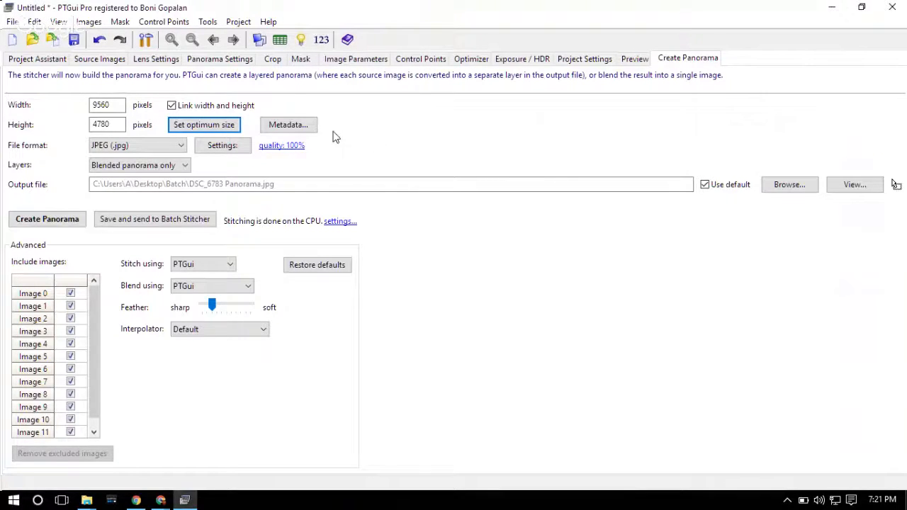
click(140, 145)
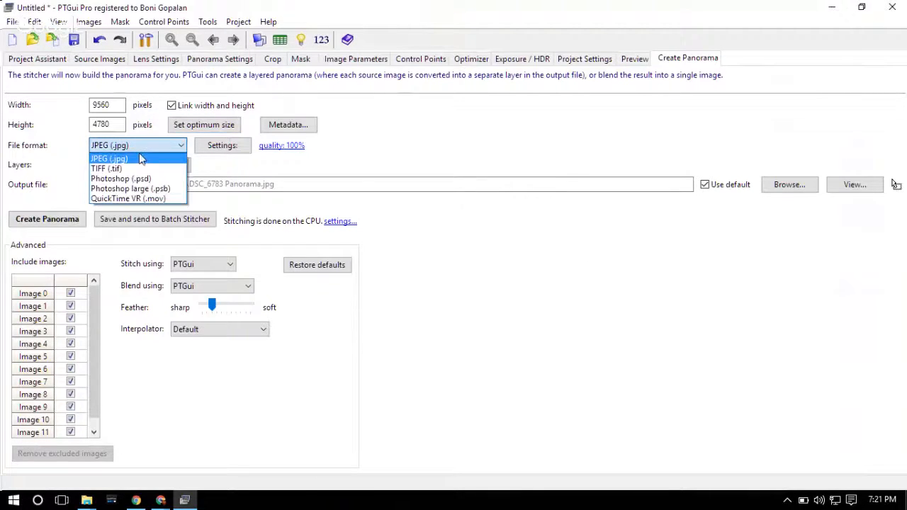
click(151, 158)
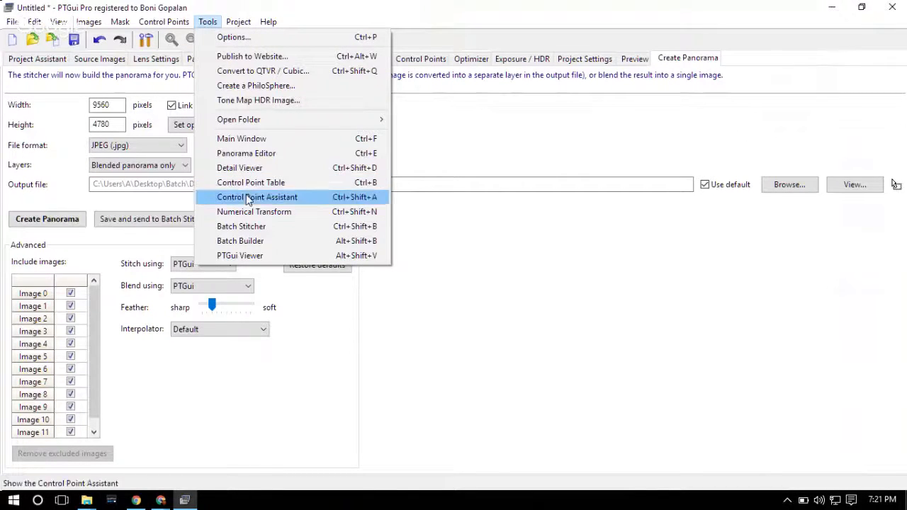
- Start generating new projects in the Batch Builder with the Batch folder on the desktop as the source folder
click(287, 244)
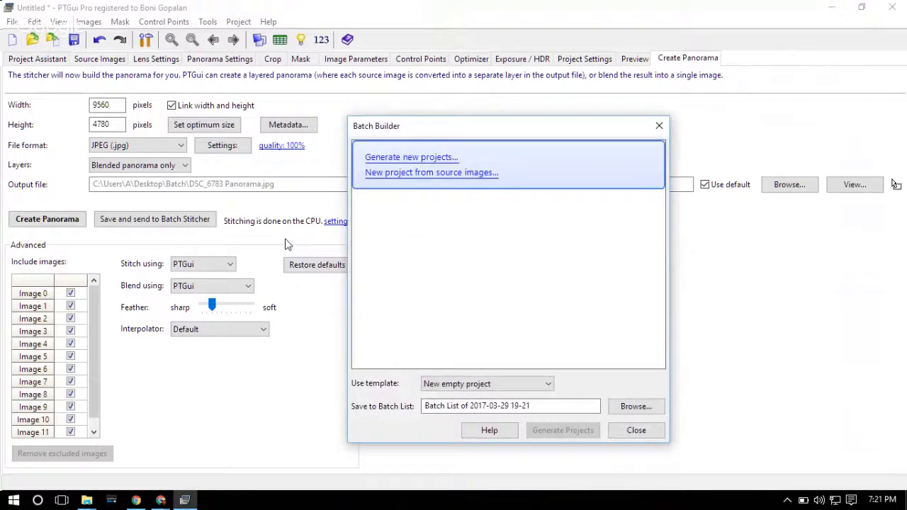
drag(476, 130, 413, 103)
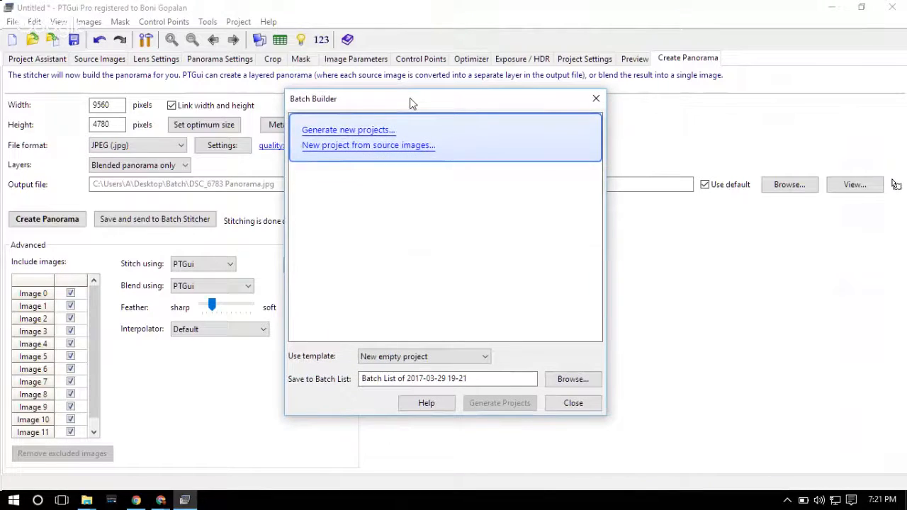
click(356, 132)
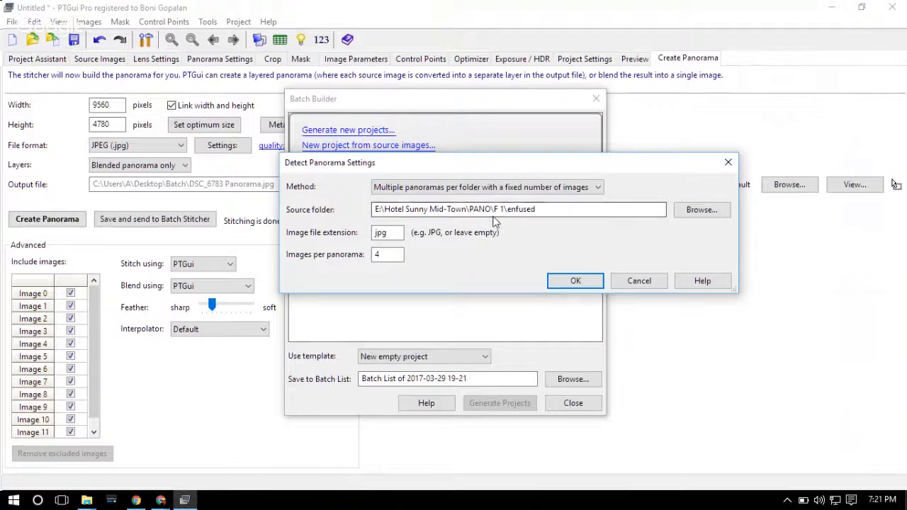
click(698, 211)
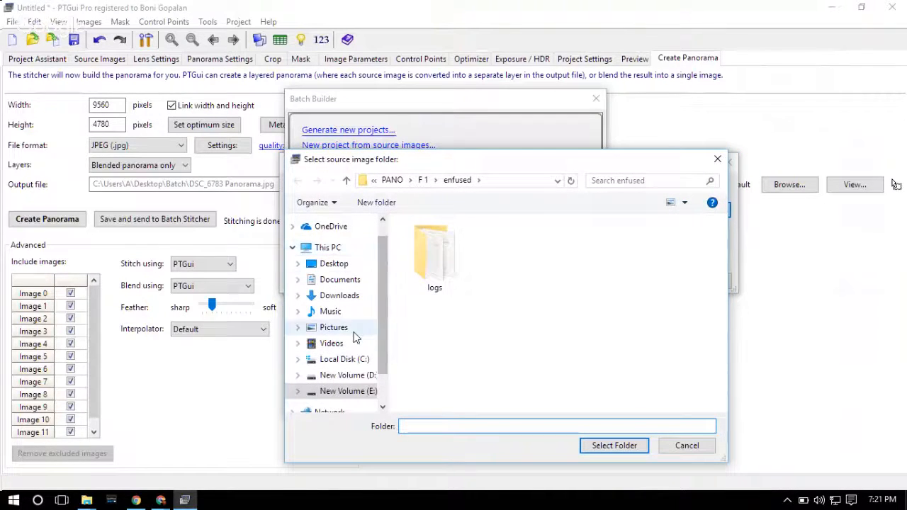
click(330, 263)
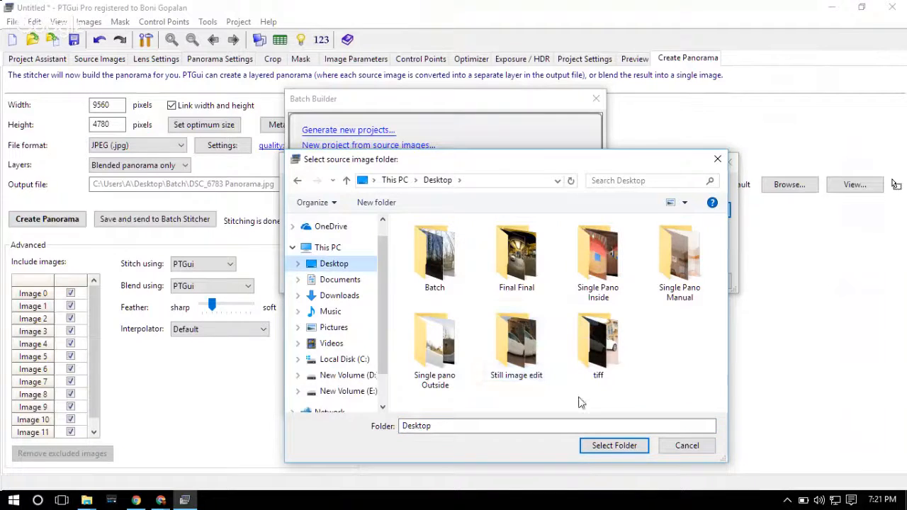
double_click(437, 262)
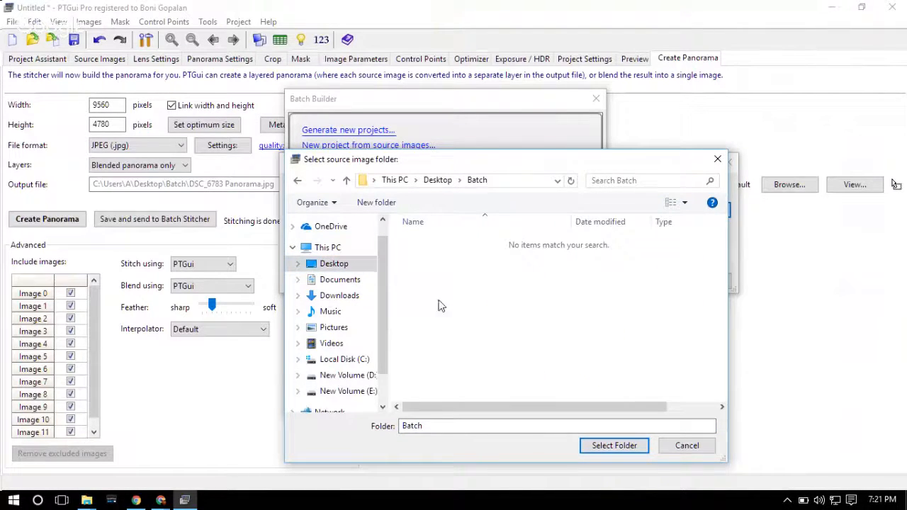
click(614, 444)
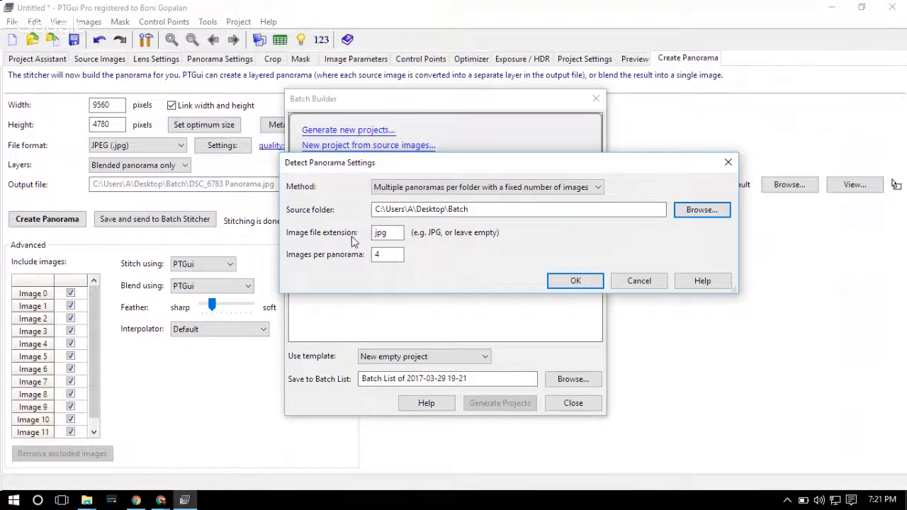
- Set 12 images per panorama for the jpg files and detect the panorama sets
double_click(381, 232)
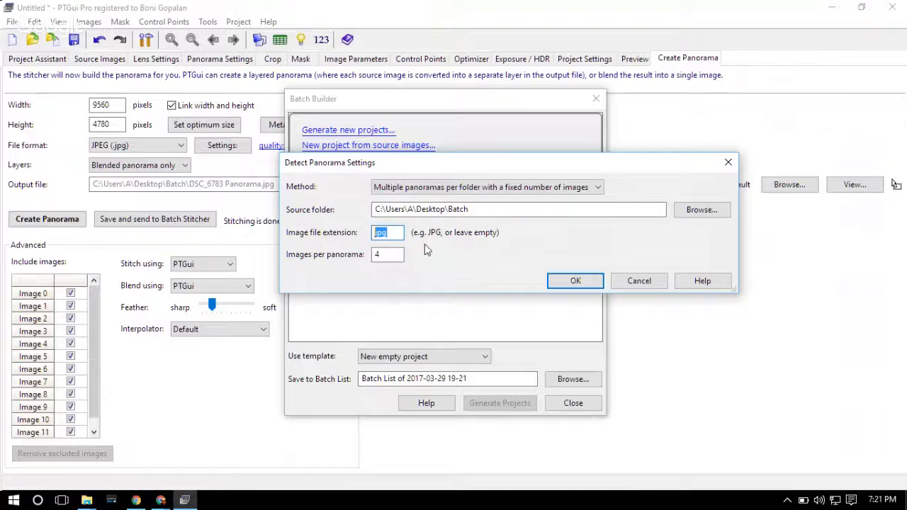
click(398, 233)
double_click(379, 254)
text(12)
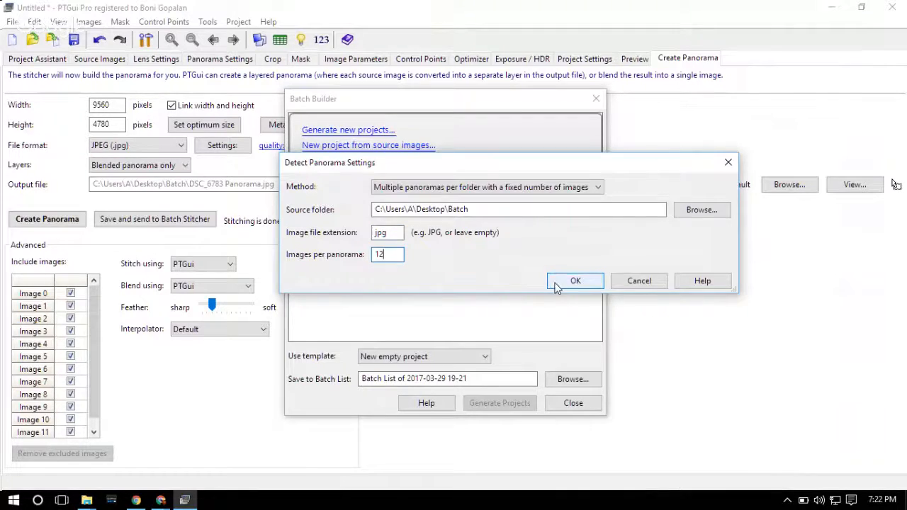
click(575, 281)
- Check the detected image sets and use the current project as the template for the batch
scroll(539, 307, down, 3)
drag(597, 321, 598, 179)
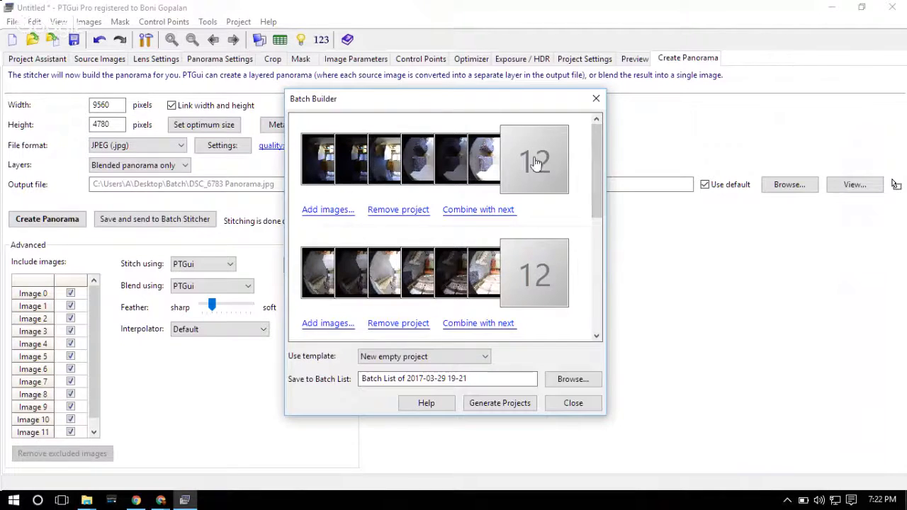
drag(592, 136, 593, 262)
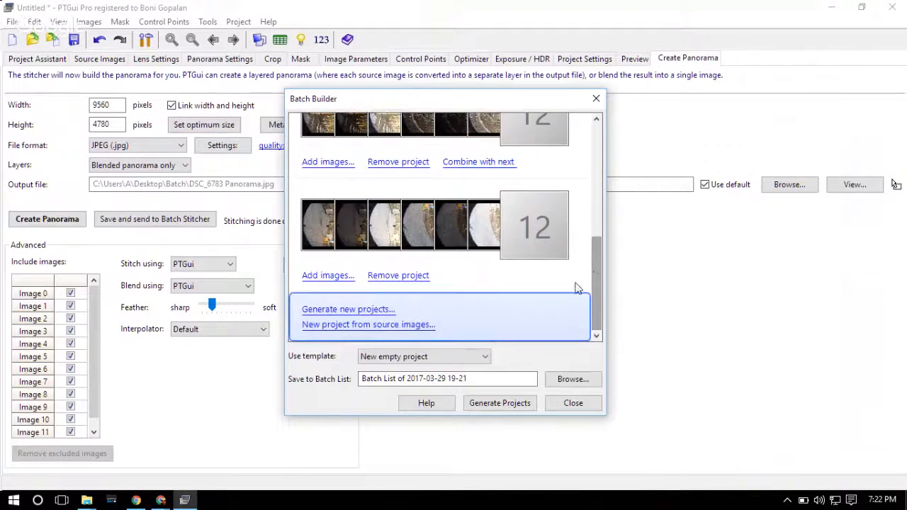
click(444, 360)
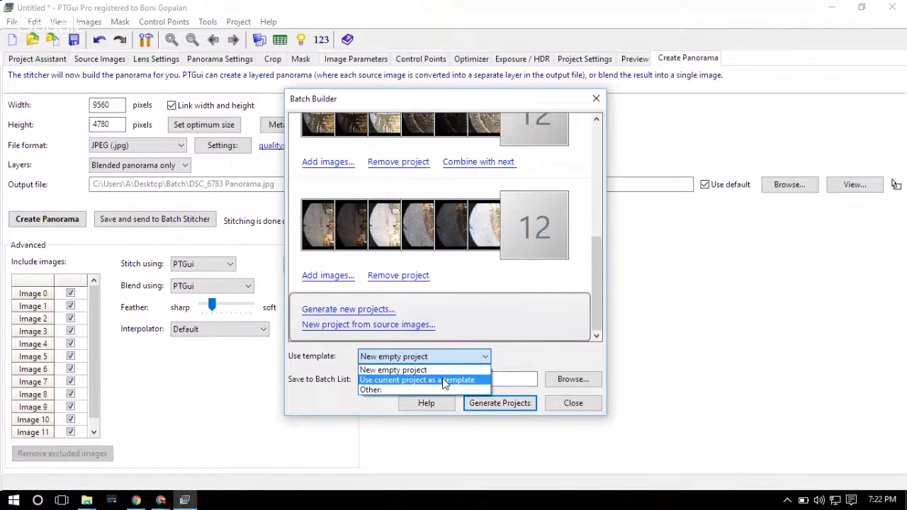
click(444, 380)
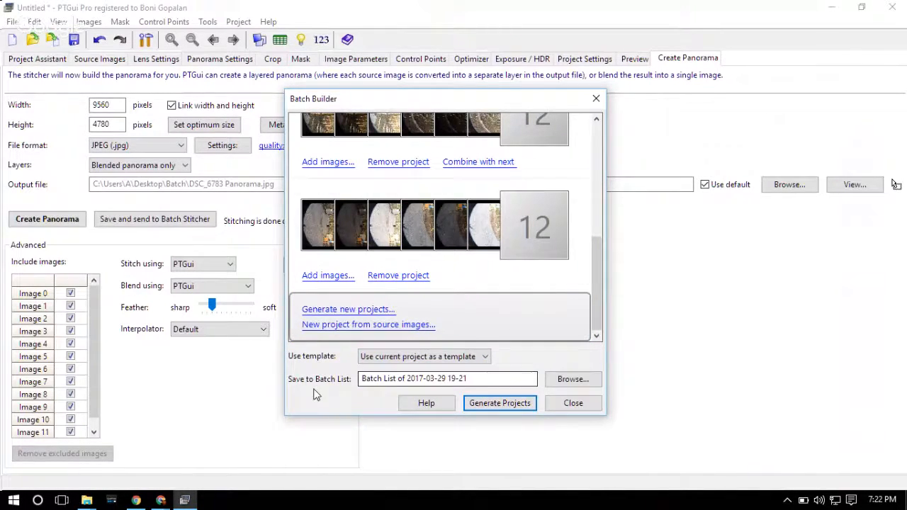
- Generate the projects into a batch list named "PTGUI training batch" and send it to the Batch Stitcher
click(478, 378)
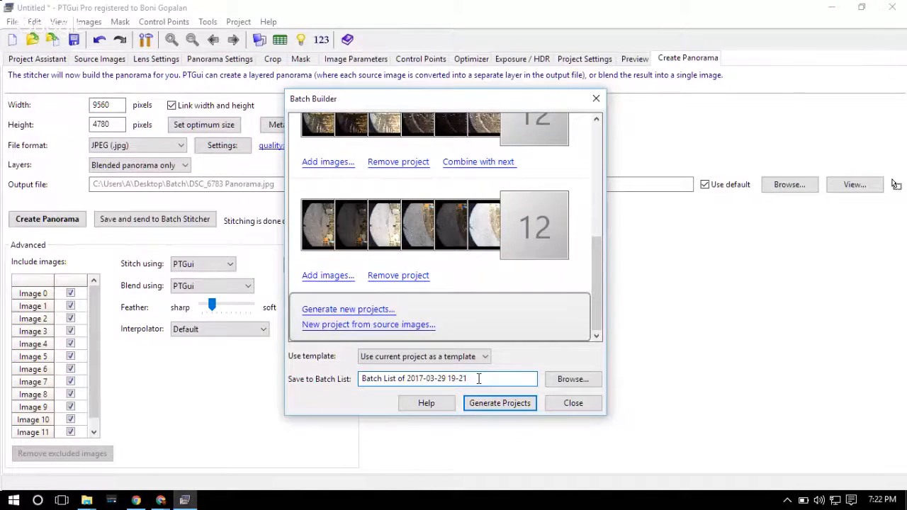
drag(478, 379, 311, 388)
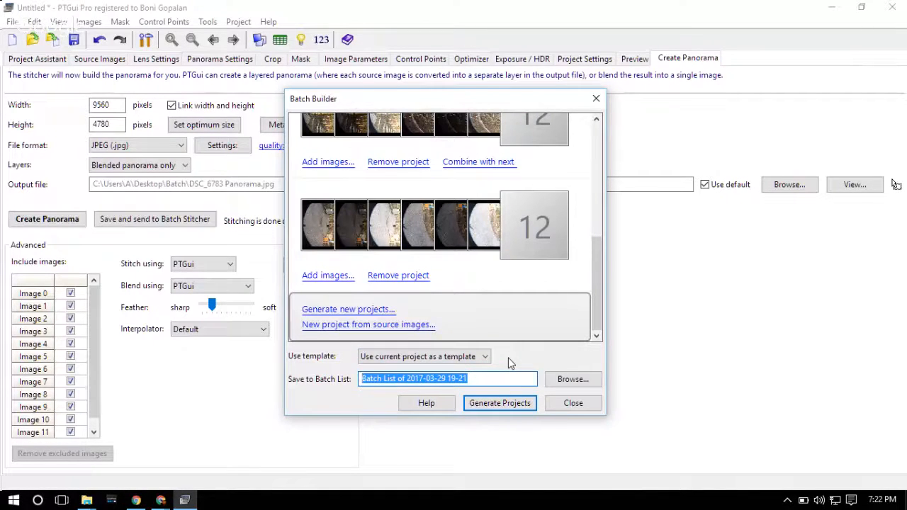
text(PTGUI)
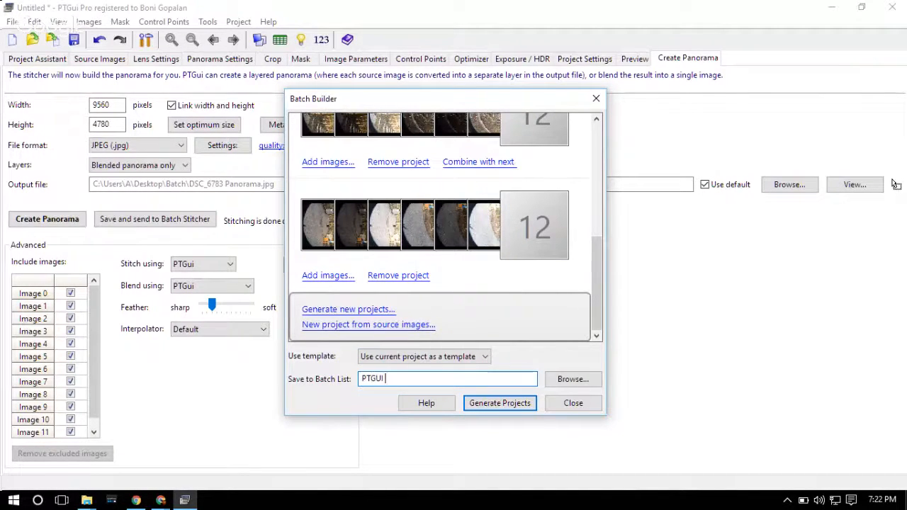
text( training batch)
click(492, 406)
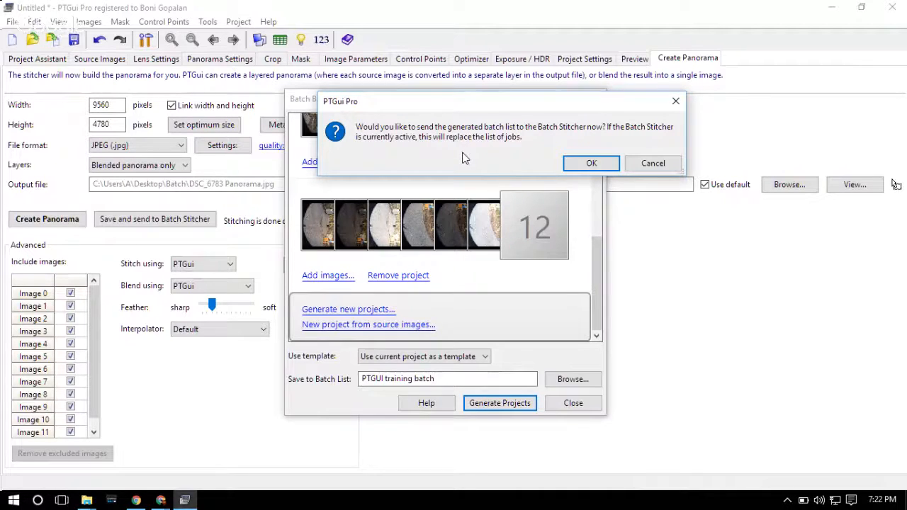
click(579, 164)
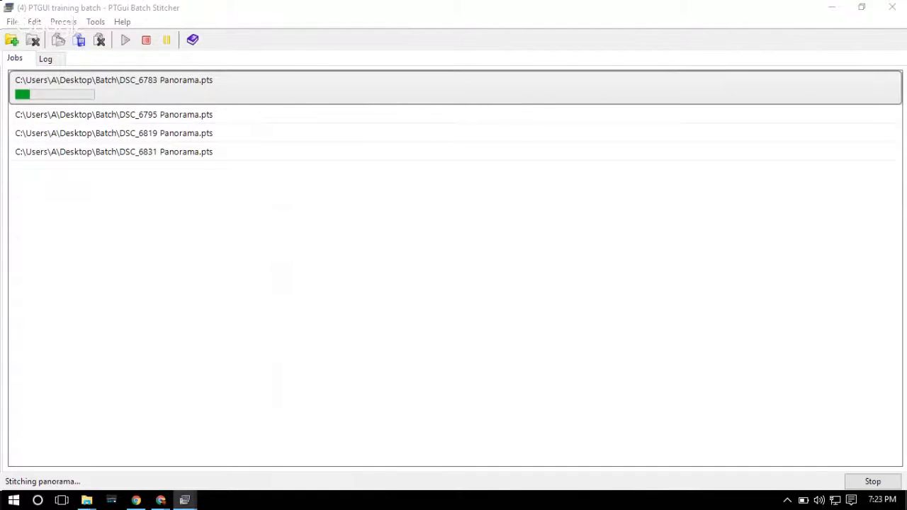
- Open the desktop's Batch folder in a maximized File Explorer window and examine the generated panorama project files among the photos
click(905, 504)
double_click(877, 276)
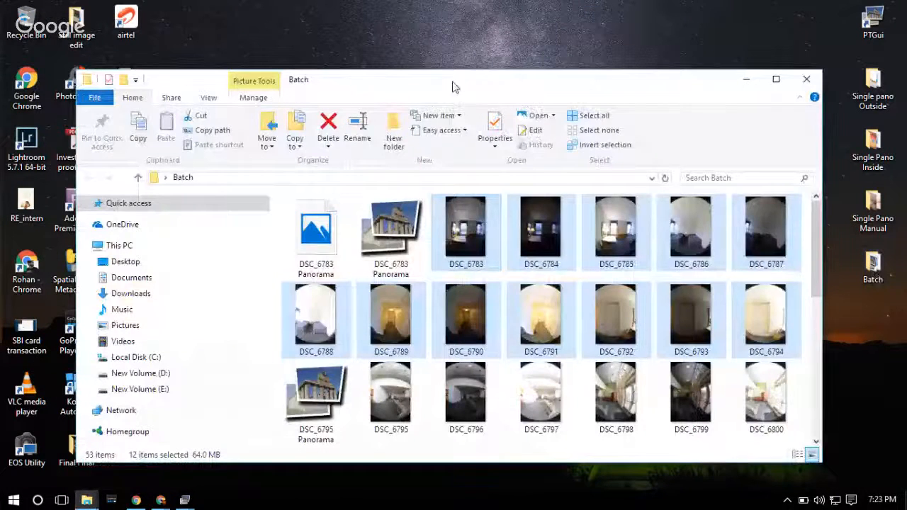
double_click(453, 85)
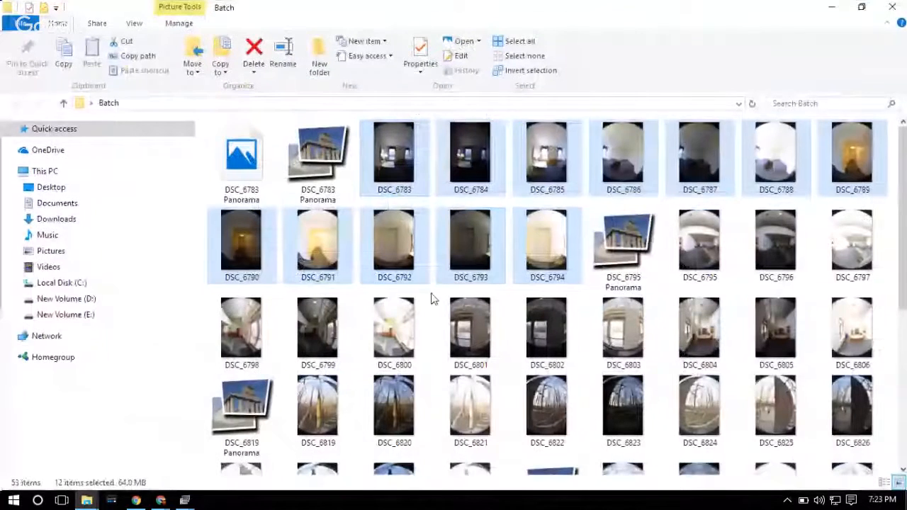
click(394, 266)
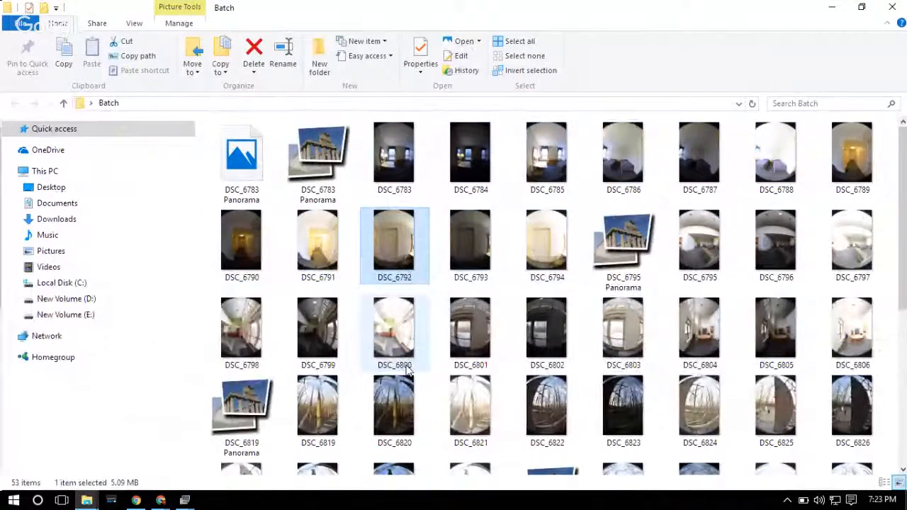
click(321, 168)
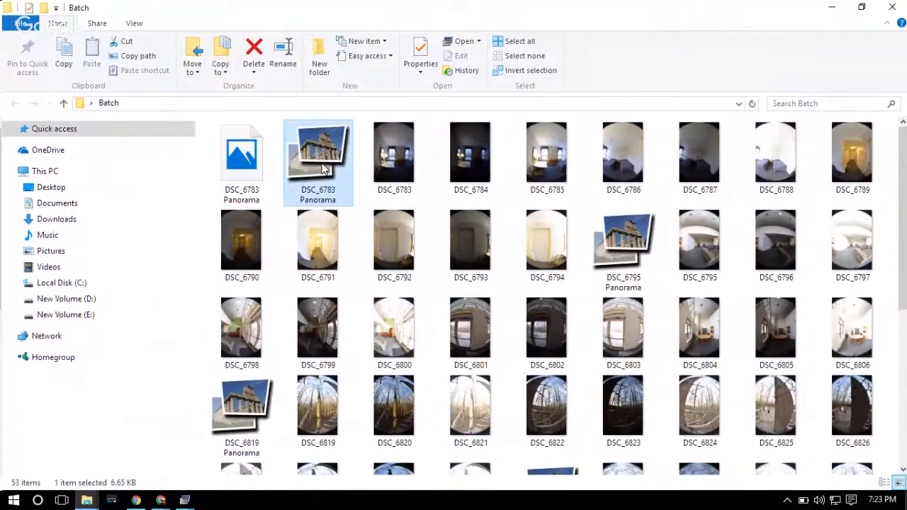
click(623, 263)
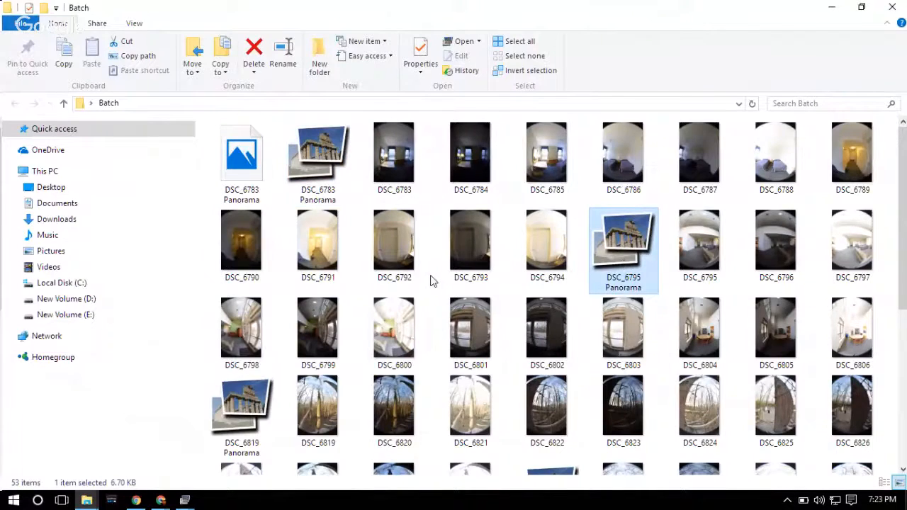
scroll(430, 279, down, 2)
click(241, 273)
click(546, 369)
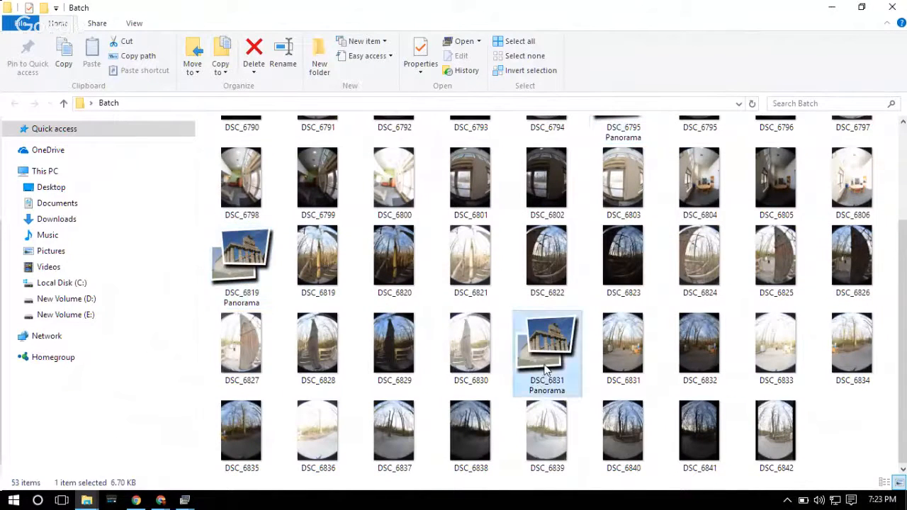
scroll(356, 399, up, 2)
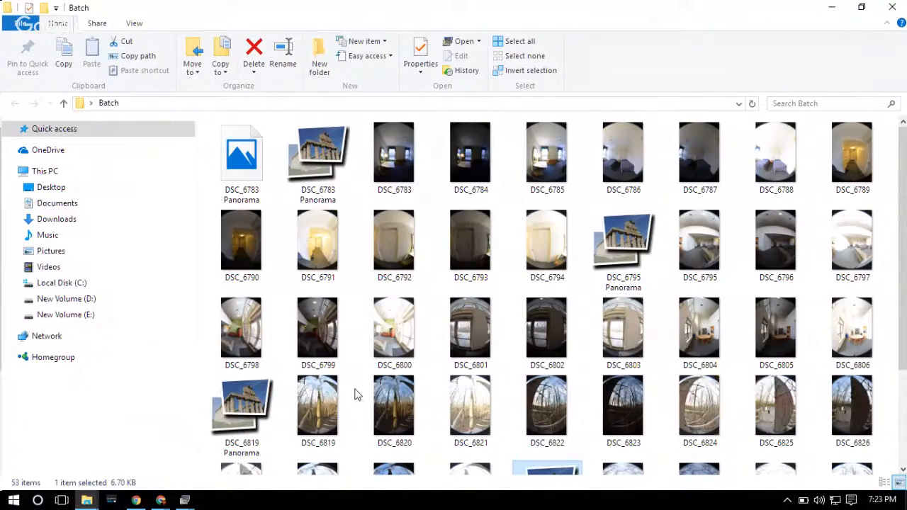
click(310, 174)
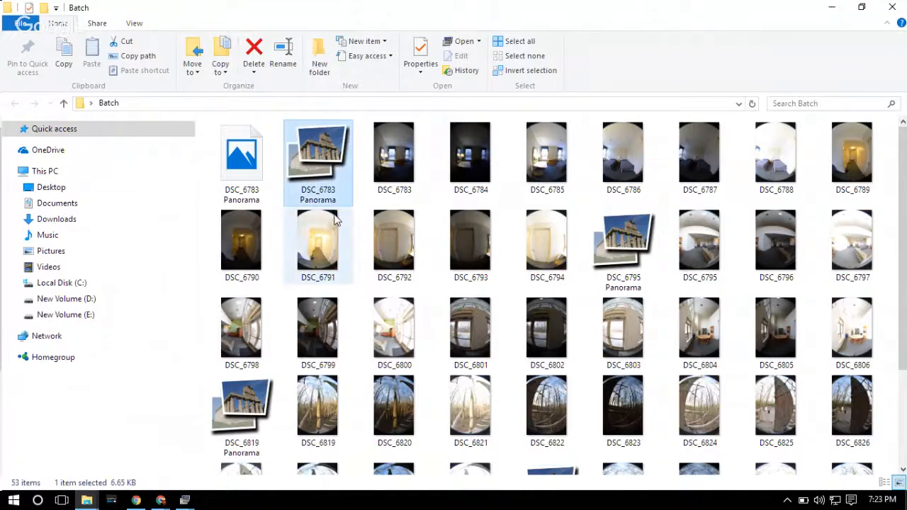
mouse_move(327, 363)
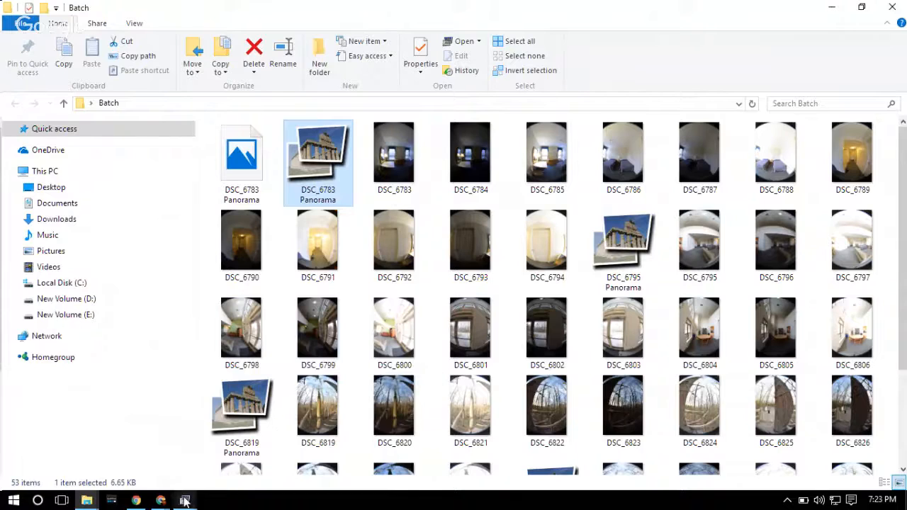
- Check the job progress in PTGui Batch Stitcher and open the stitched DSC_6783 Panorama.jpg from the desktop's Batch folder
mouse_move(185, 501)
click(248, 453)
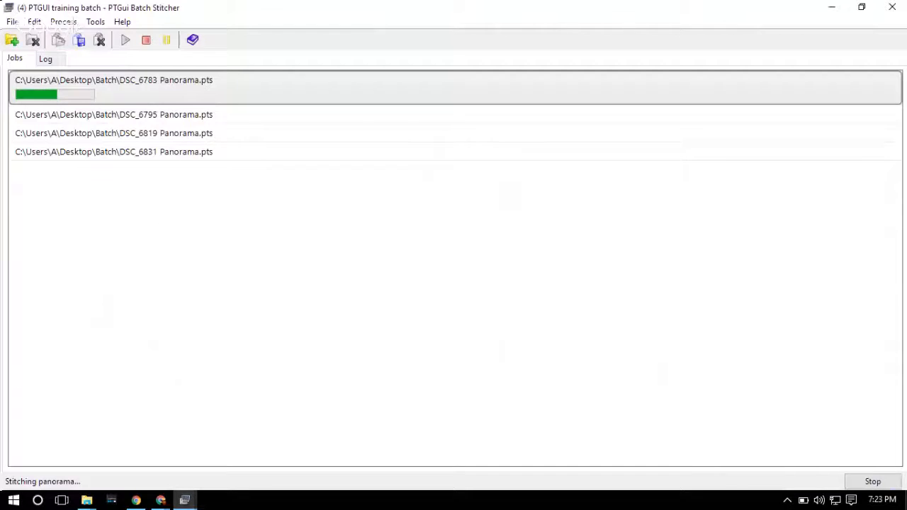
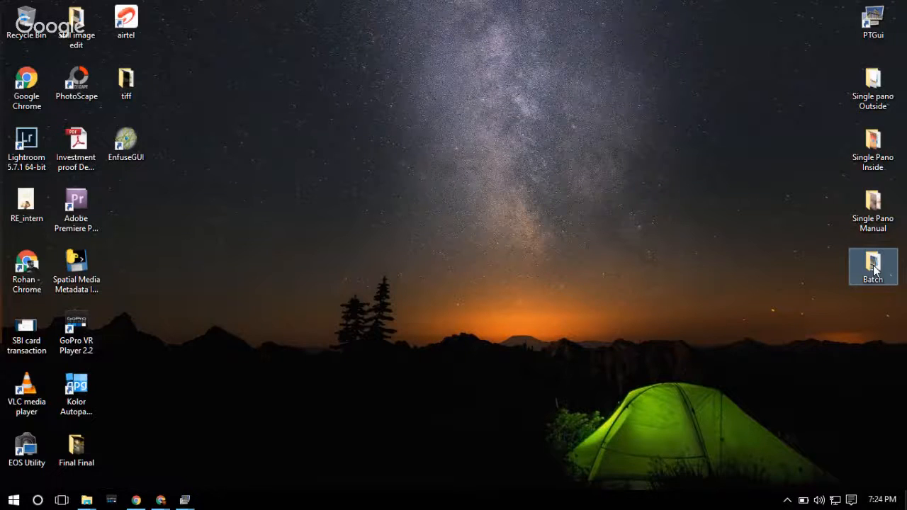
double_click(873, 266)
key(super+Up)
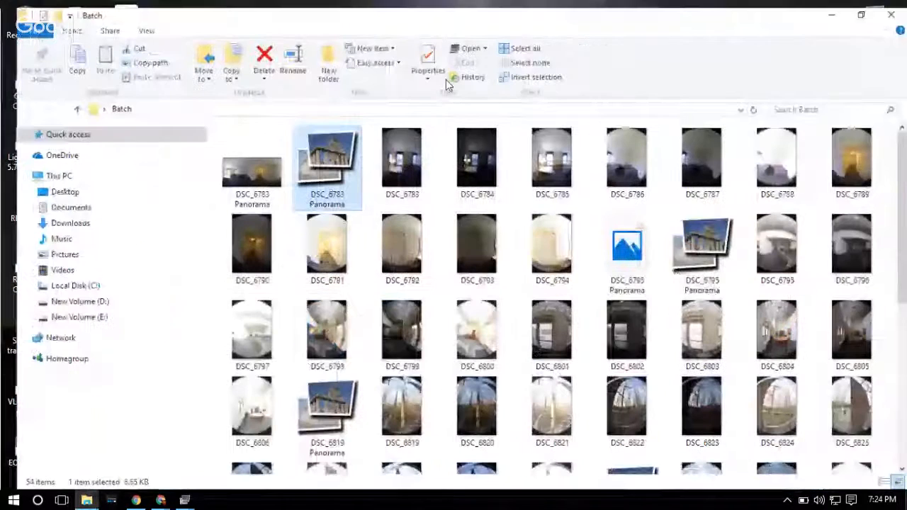
click(233, 165)
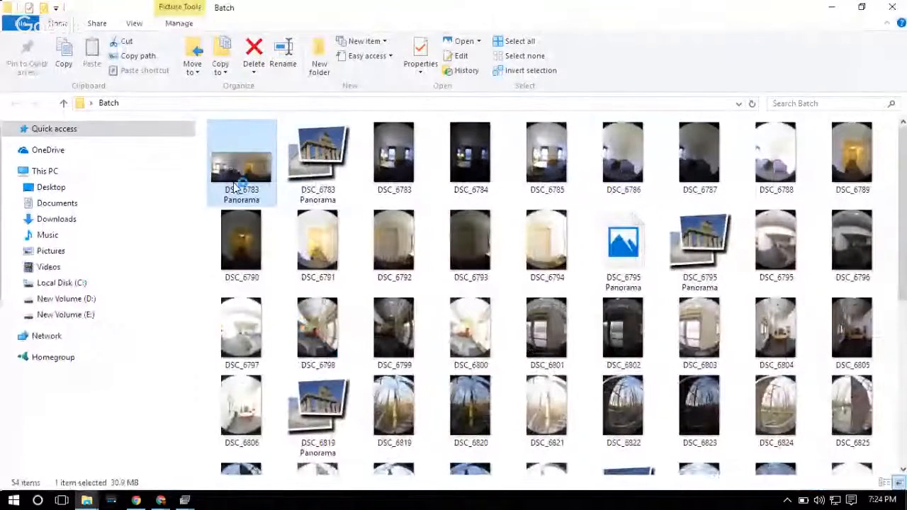
double_click(236, 186)
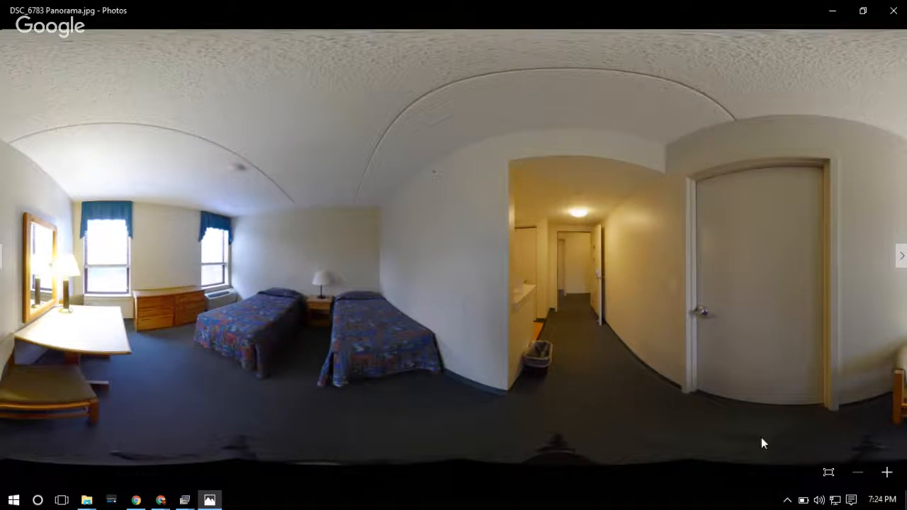
- Zoom in on DSC_6783 Panorama.jpg, examine the room, floor and ceiling for stitching quality, and close the image
click(886, 472)
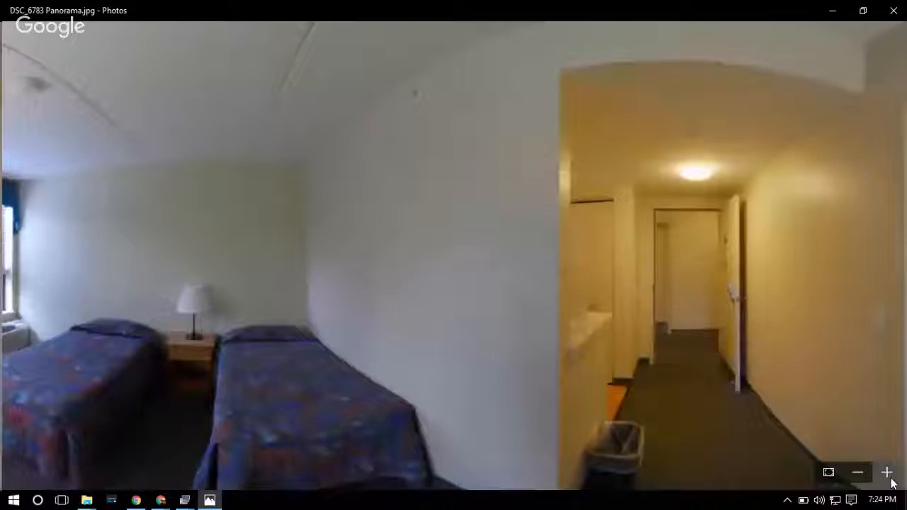
drag(223, 370, 511, 301)
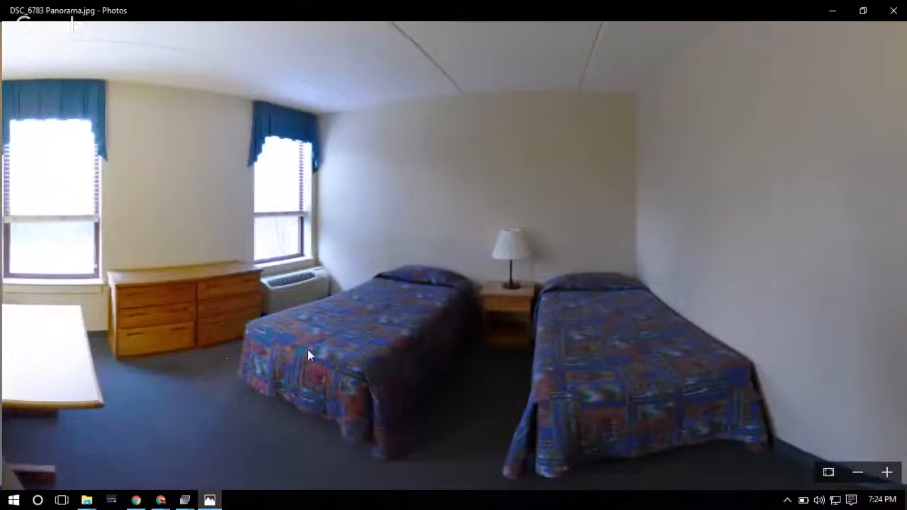
drag(209, 352, 431, 350)
drag(226, 176, 226, 330)
drag(412, 336, 202, 259)
drag(604, 354, 431, 160)
drag(323, 344, 457, 384)
drag(75, 314, 512, 305)
drag(191, 338, 297, 134)
drag(330, 365, 360, 216)
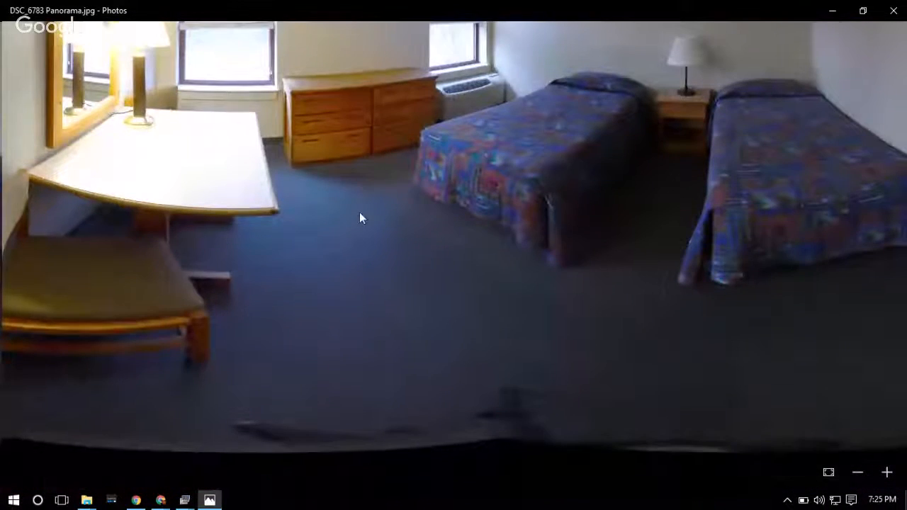
drag(475, 131, 389, 380)
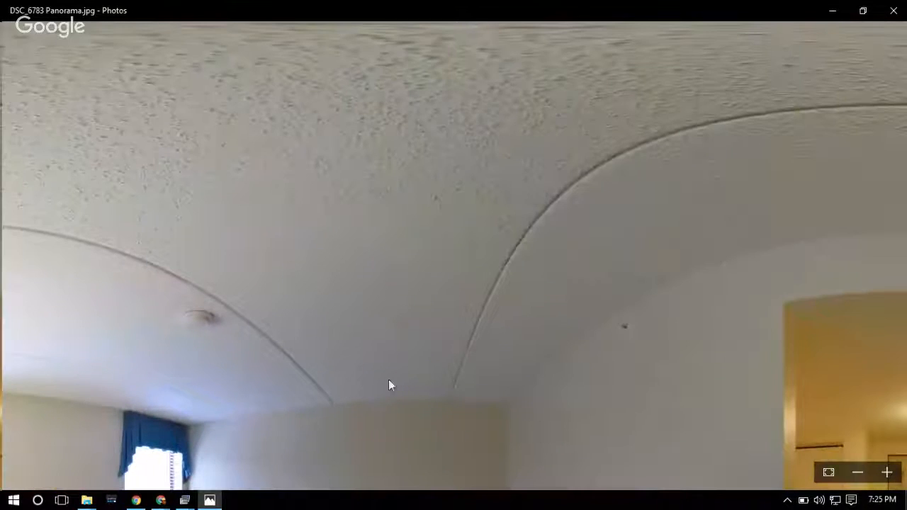
click(894, 12)
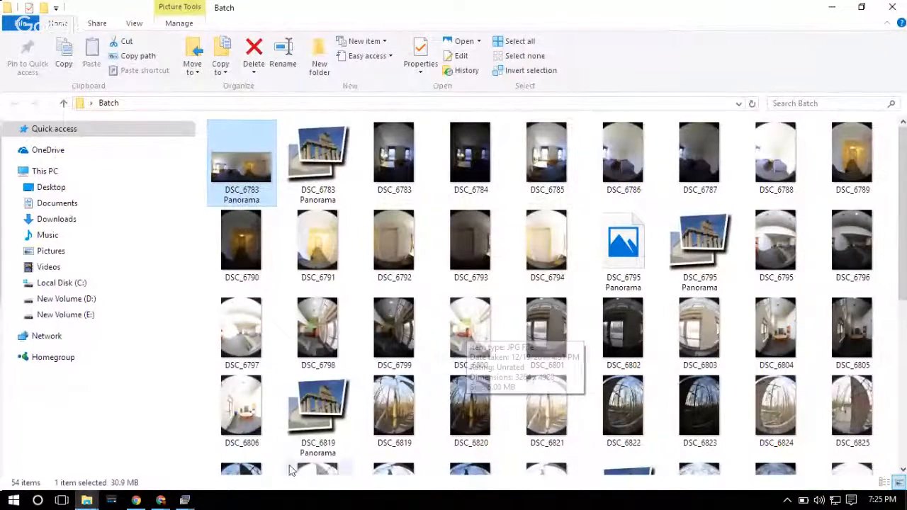
- Check the Batch Stitcher's job progress and view the Google Hangouts broadcast and YouTube live chat windows in Chrome
click(184, 500)
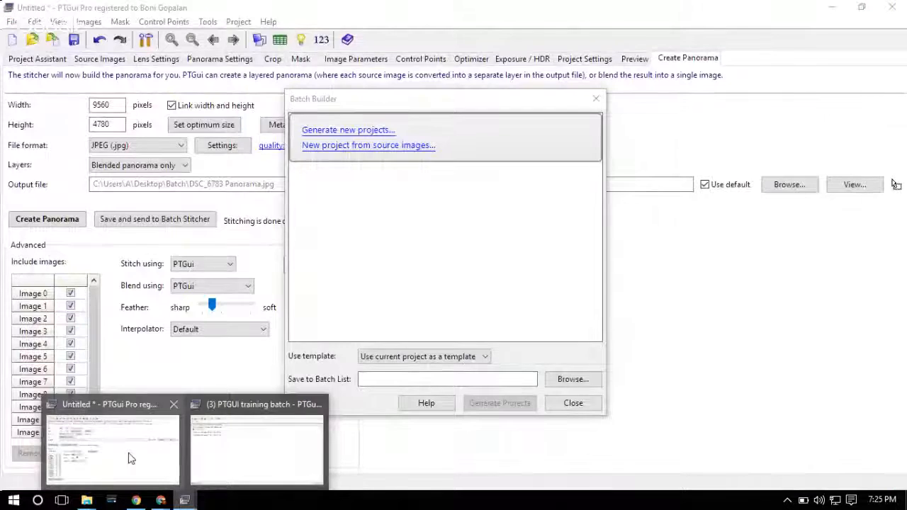
click(234, 468)
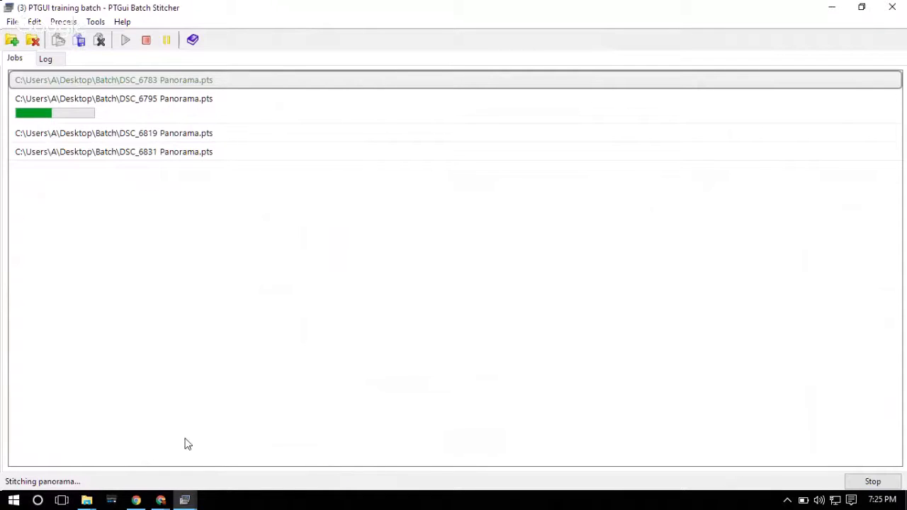
mouse_move(160, 501)
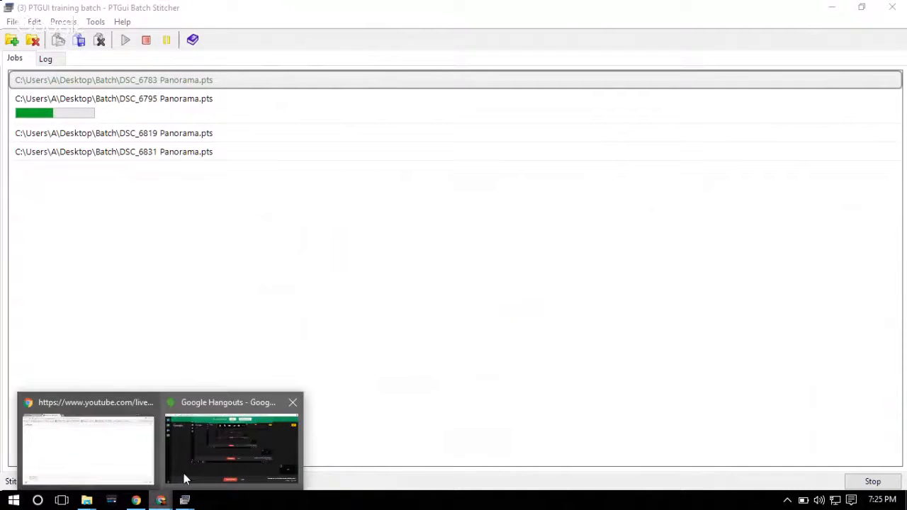
click(183, 473)
mouse_move(160, 500)
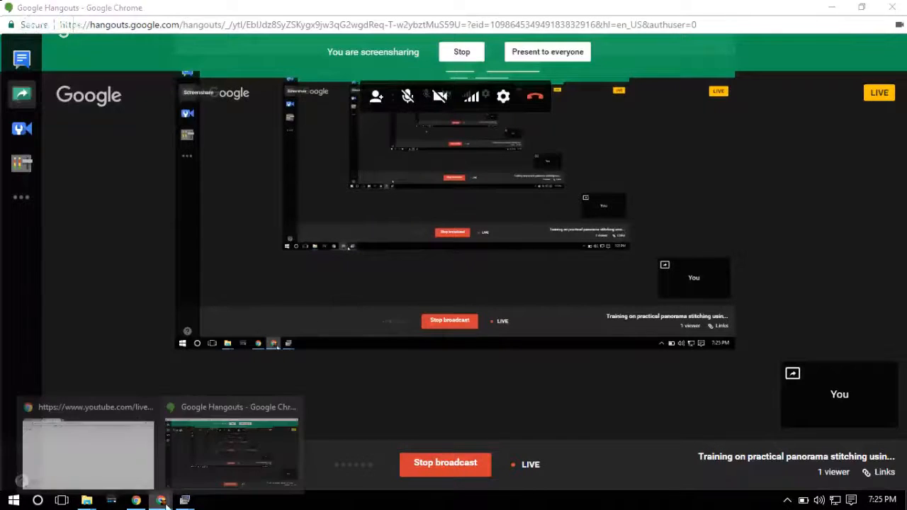
click(106, 460)
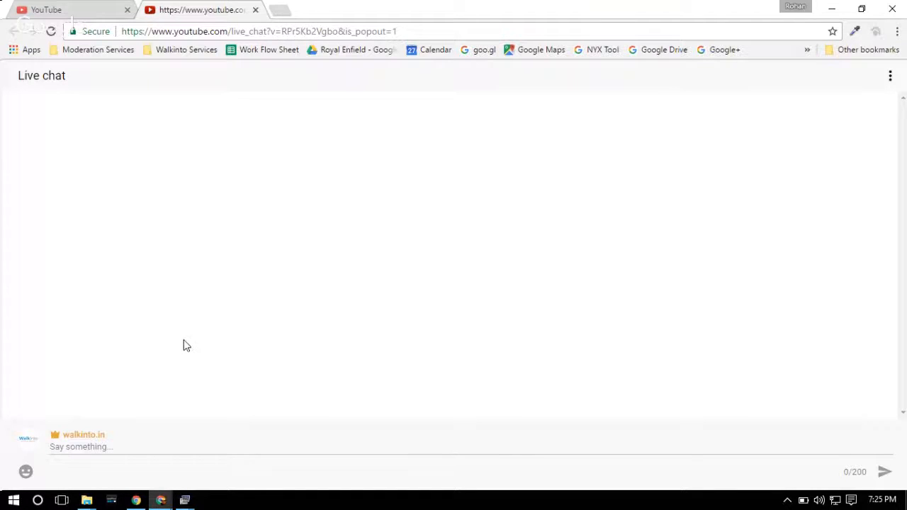
- Return to PTGui Batch Stitcher to monitor the running jobs, checking the YouTube live chat for viewer messages in between
click(185, 499)
click(250, 461)
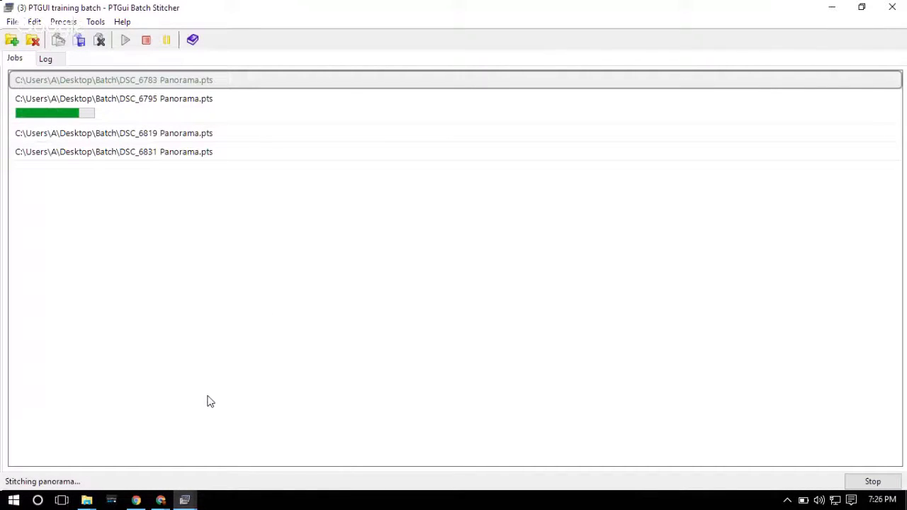
mouse_move(161, 502)
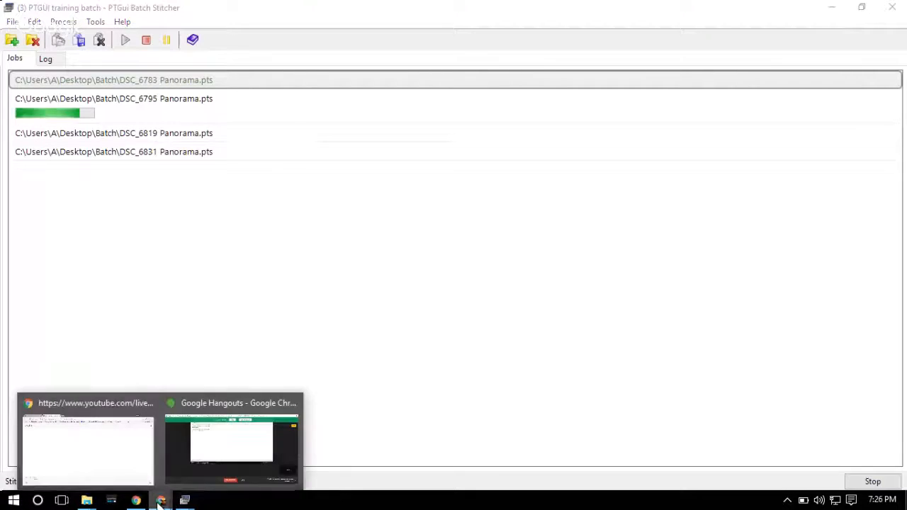
click(81, 461)
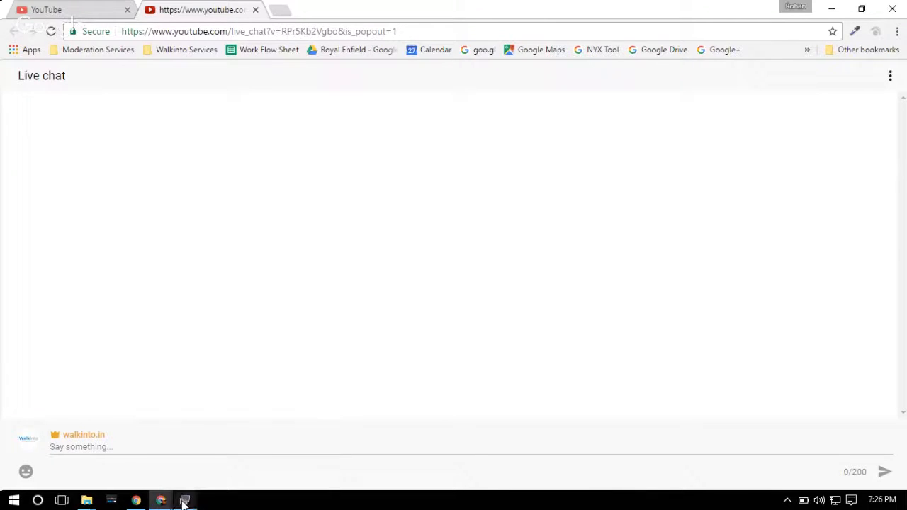
mouse_move(184, 499)
click(236, 452)
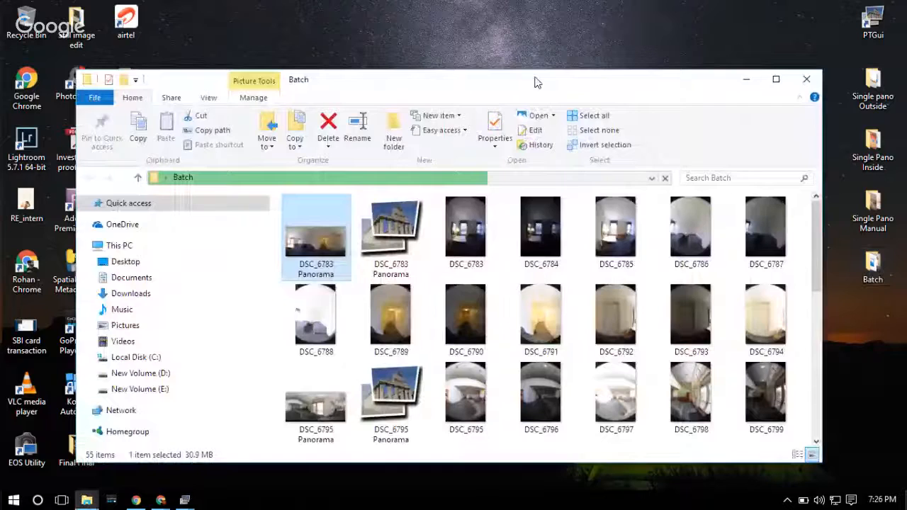
- Maximize the Batch folder window, view the stitched DSC_6795 Panorama.jpg in Photos and close it
double_click(537, 83)
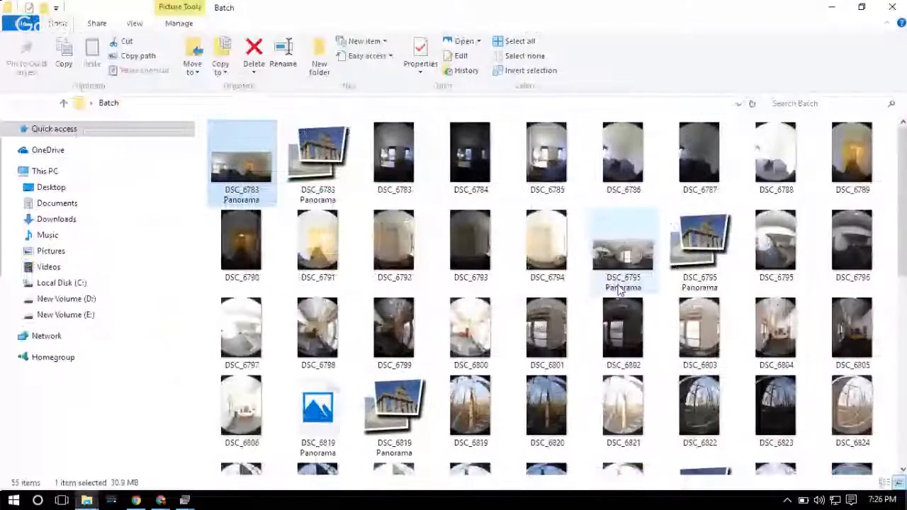
double_click(620, 282)
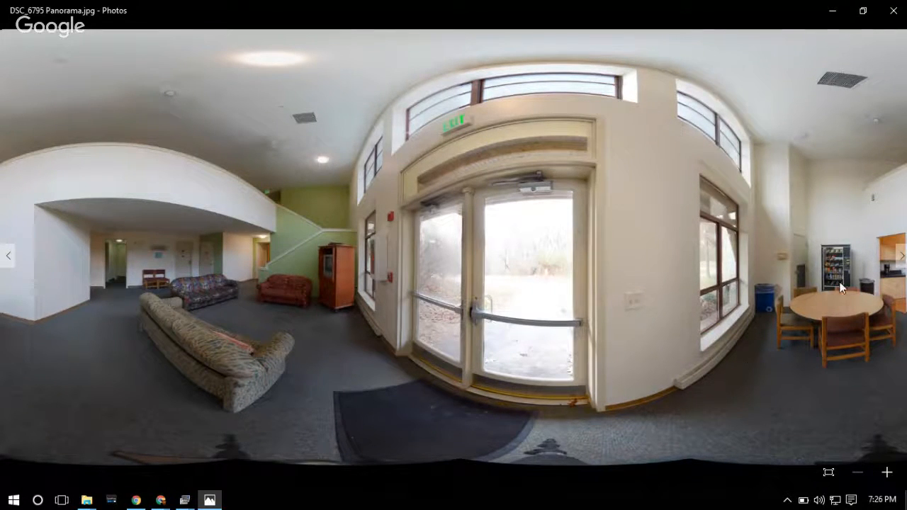
click(883, 21)
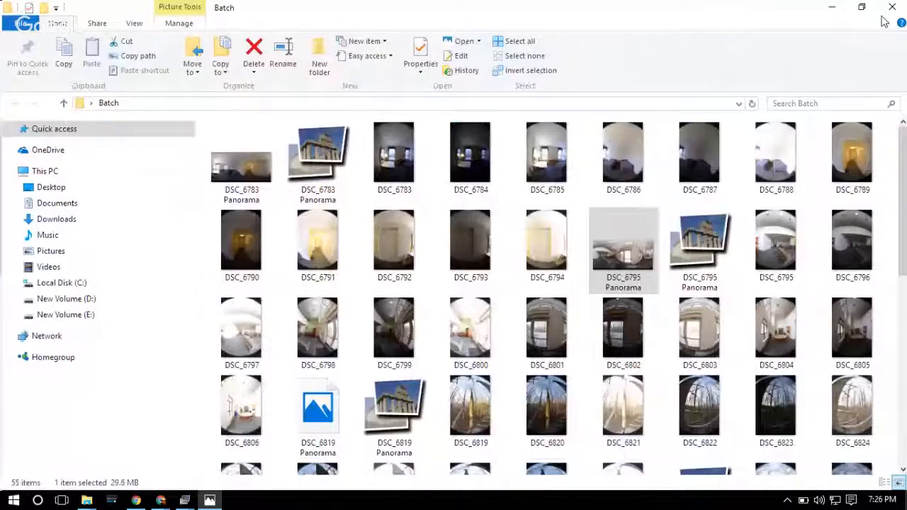
- Monitor the remaining stitching jobs in PTGui Batch Stitcher, alternating with checks of the YouTube live chat in Chrome
mouse_move(185, 500)
click(233, 451)
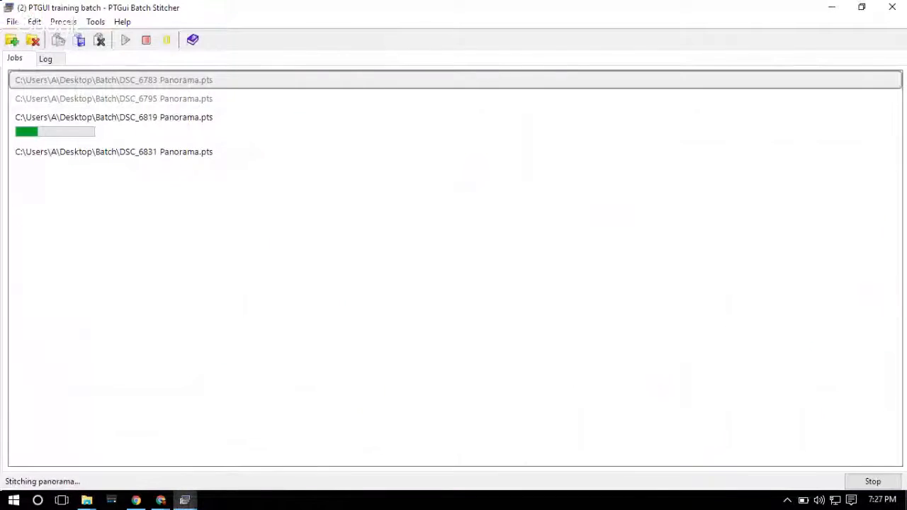
mouse_move(160, 499)
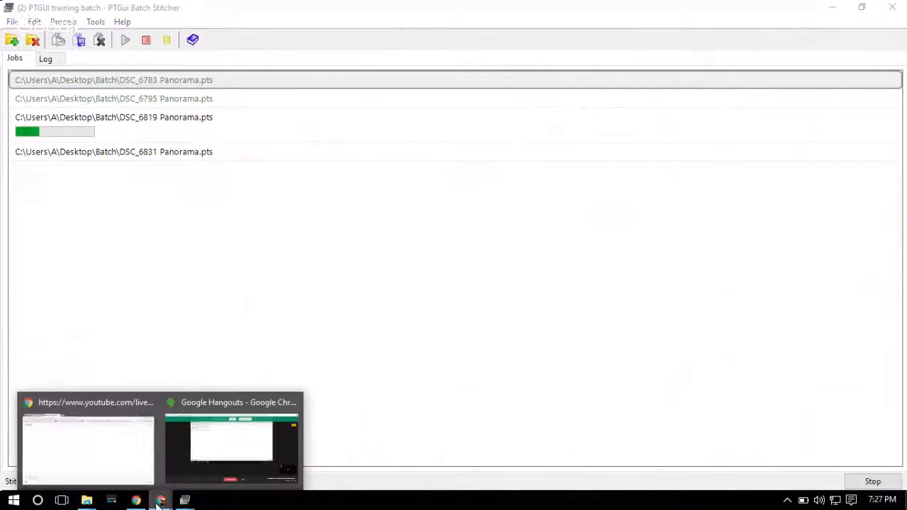
click(76, 455)
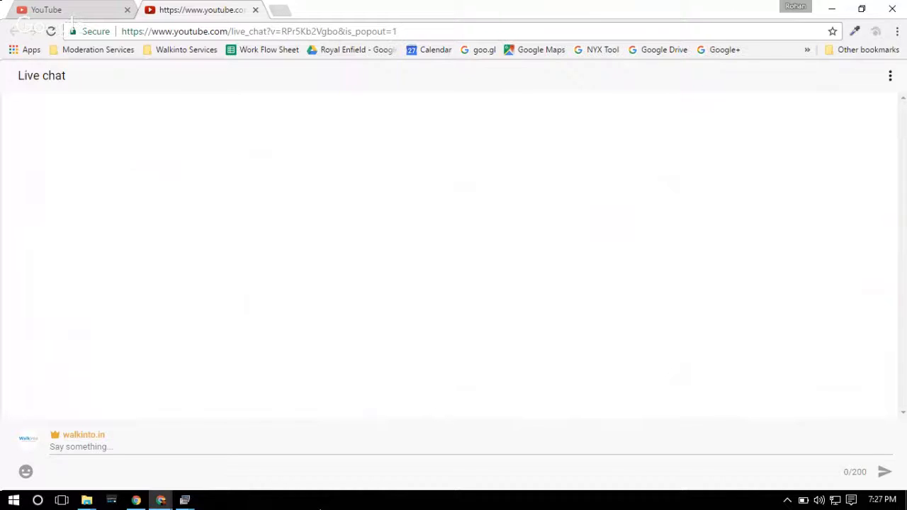
click(183, 499)
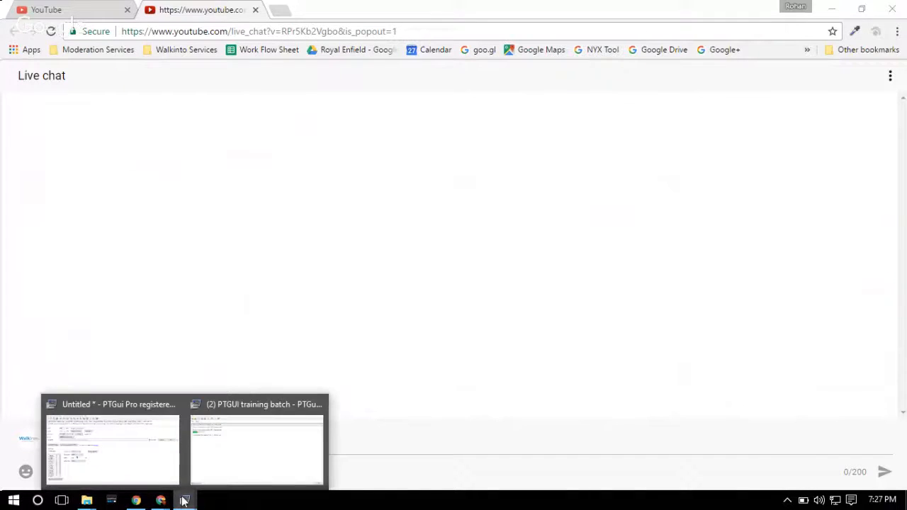
click(257, 446)
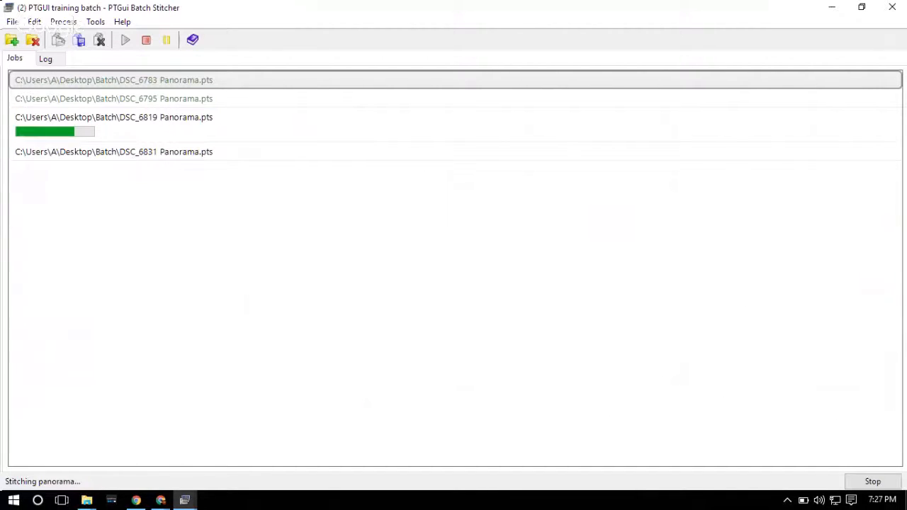
mouse_move(161, 500)
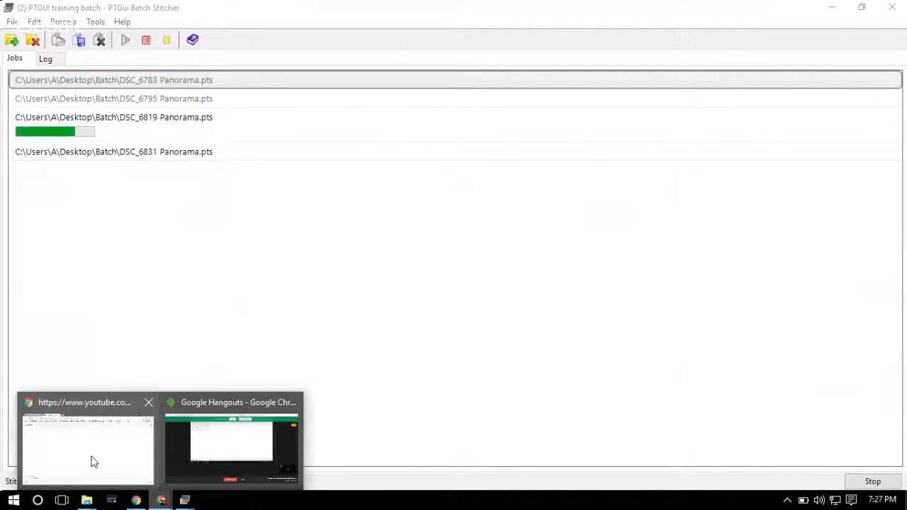
click(91, 461)
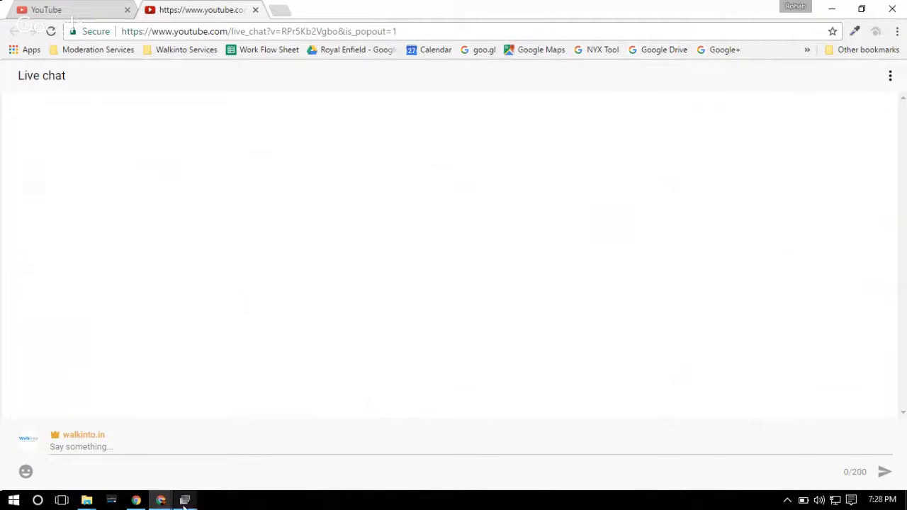
mouse_move(185, 500)
click(261, 447)
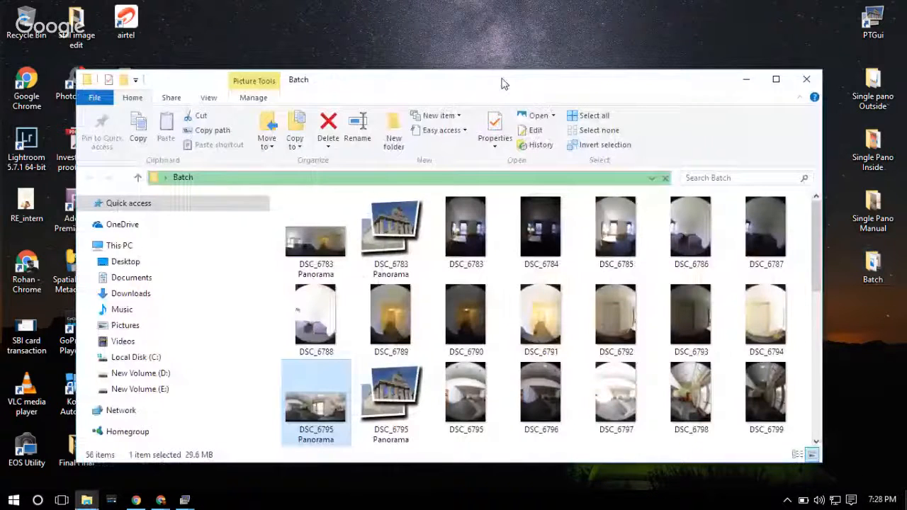
- Maximize the Batch folder window, view the stitched DSC_6819 Panorama.jpg in Photos and close it
double_click(502, 84)
click(324, 428)
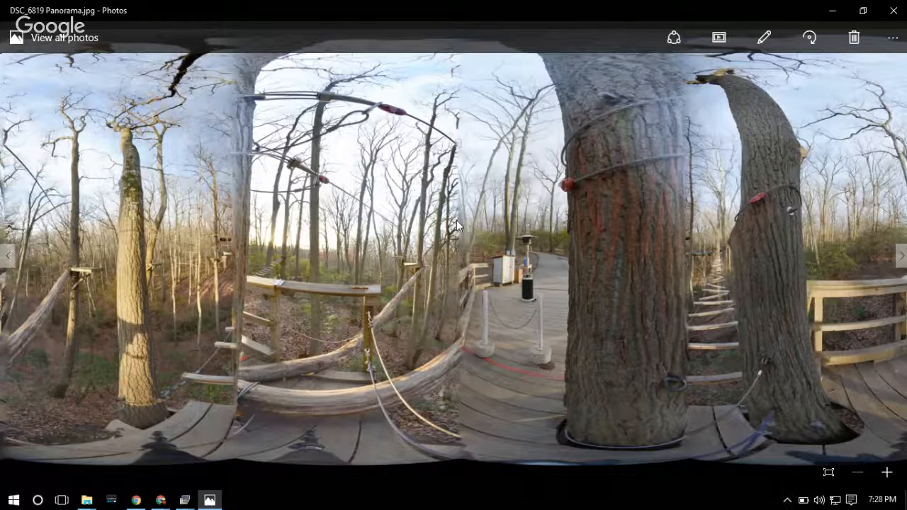
key(Right)
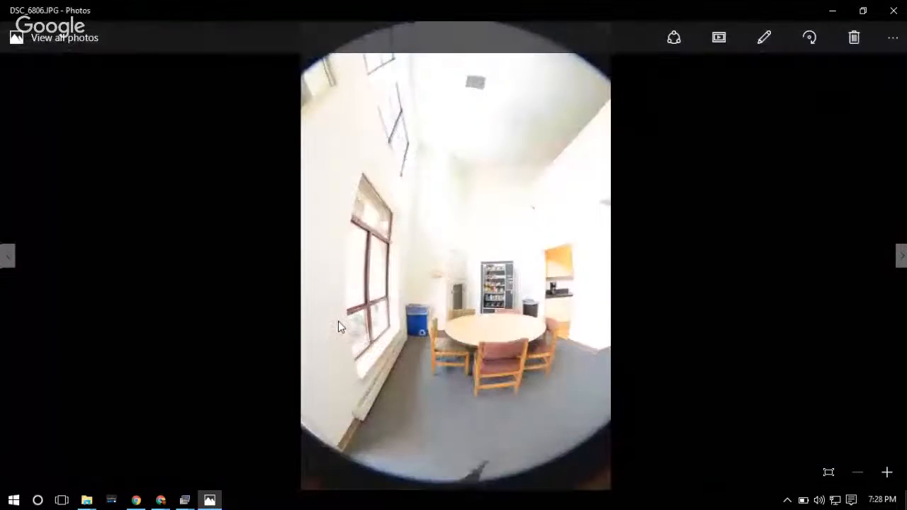
key(Left)
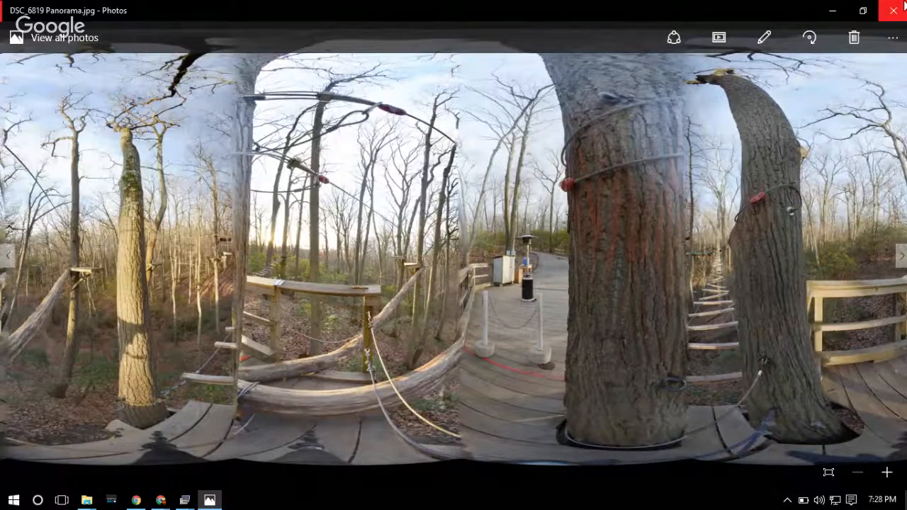
click(893, 10)
- Open the DSC_6819 Panorama project from the Batch folder in PTGui and realign its images using automatic camera and lens parameters
scroll(454, 340, down, 3)
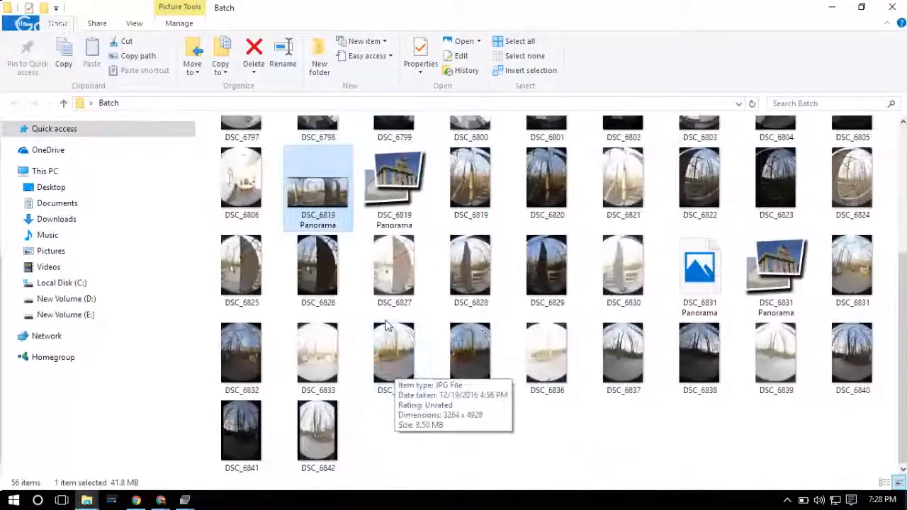
click(395, 185)
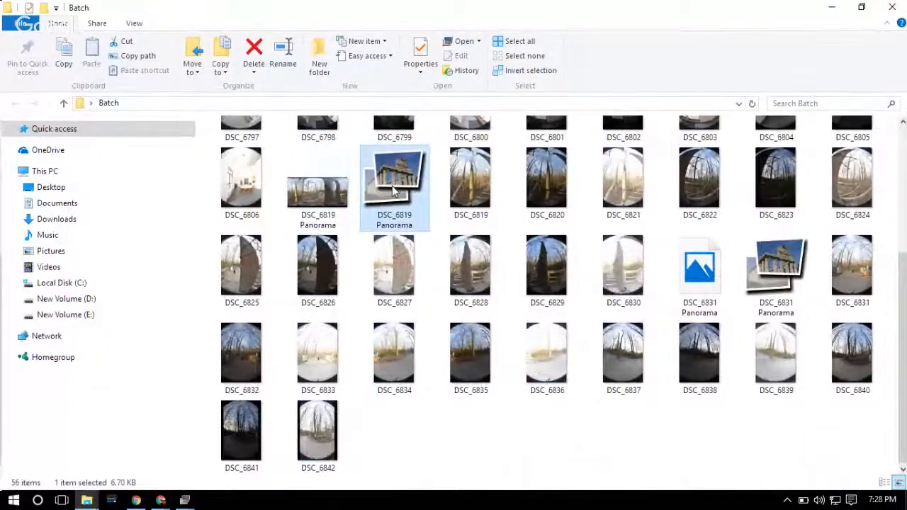
double_click(395, 188)
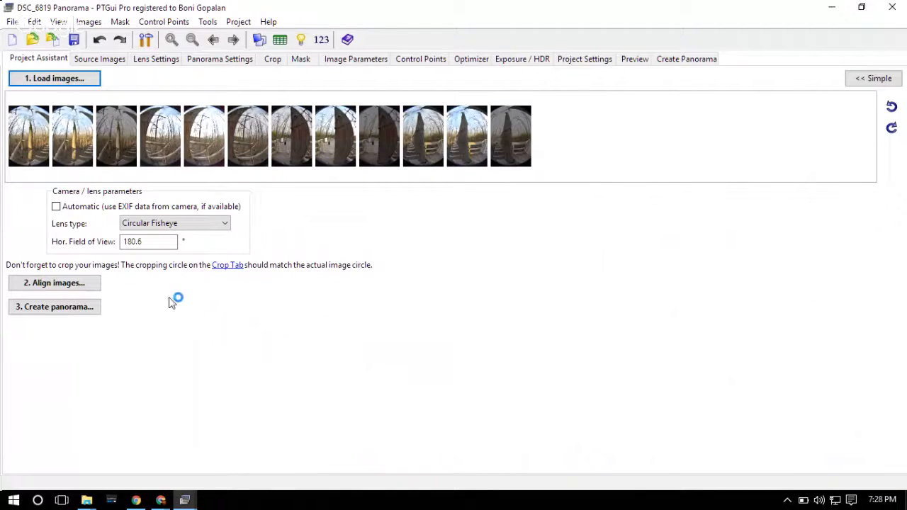
click(56, 206)
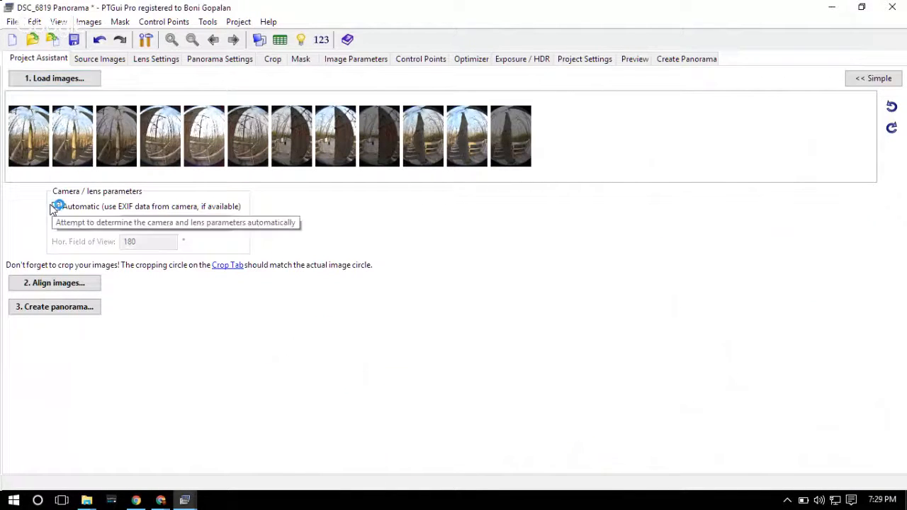
click(64, 284)
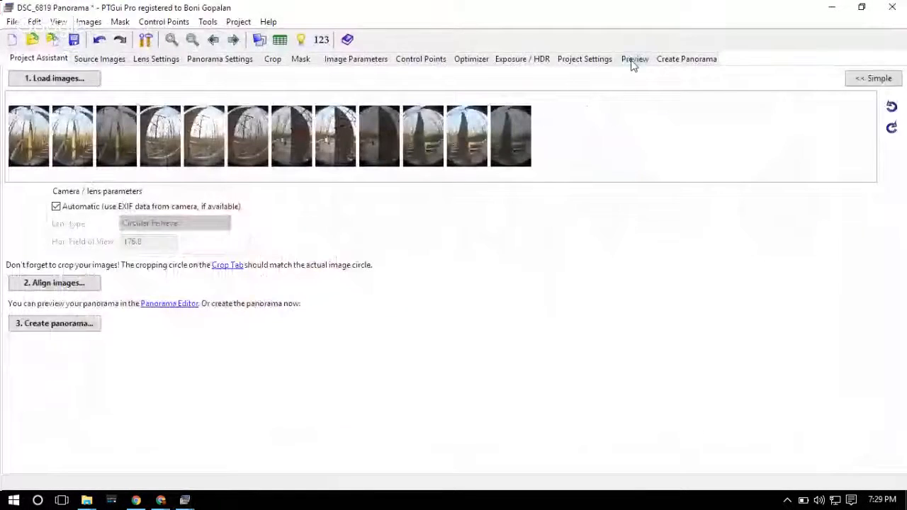
- Generate a 4000 × 2000 pixel preview of the realigned panorama, view it in Photos and close it
click(633, 60)
text(4)
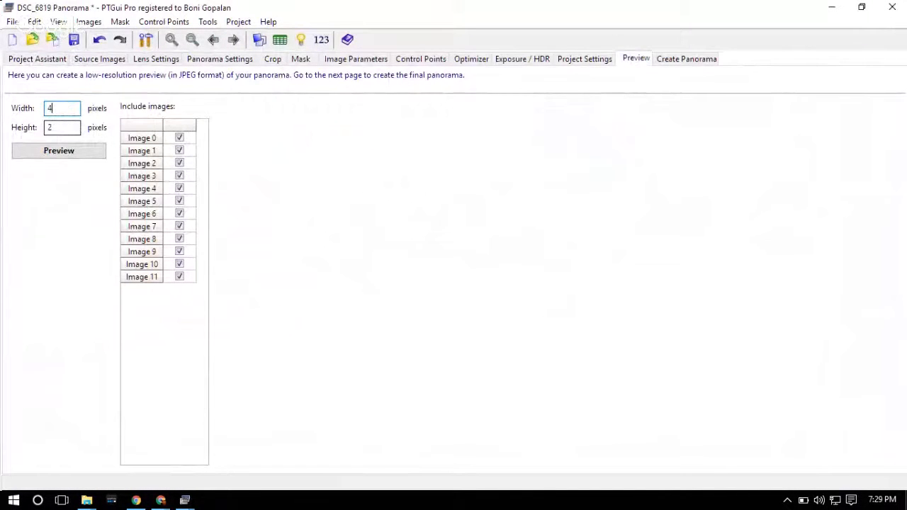
text(000)
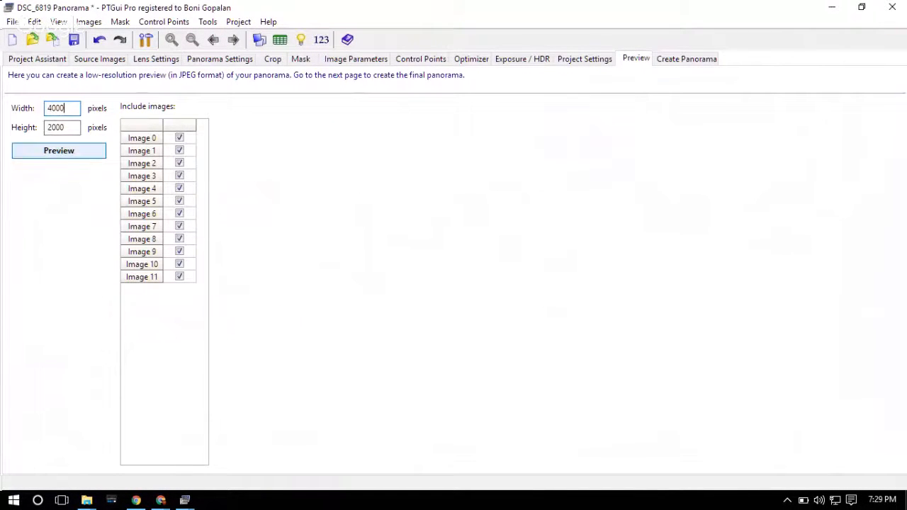
click(74, 150)
click(163, 173)
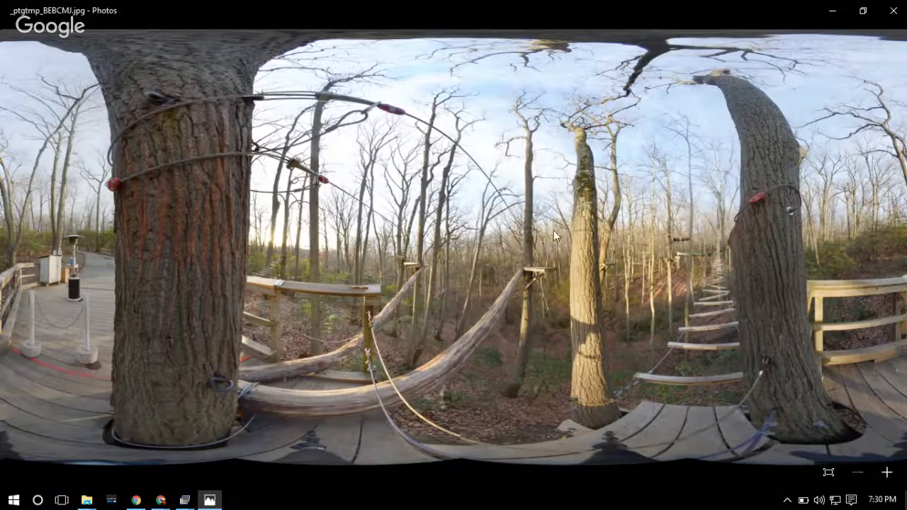
click(893, 10)
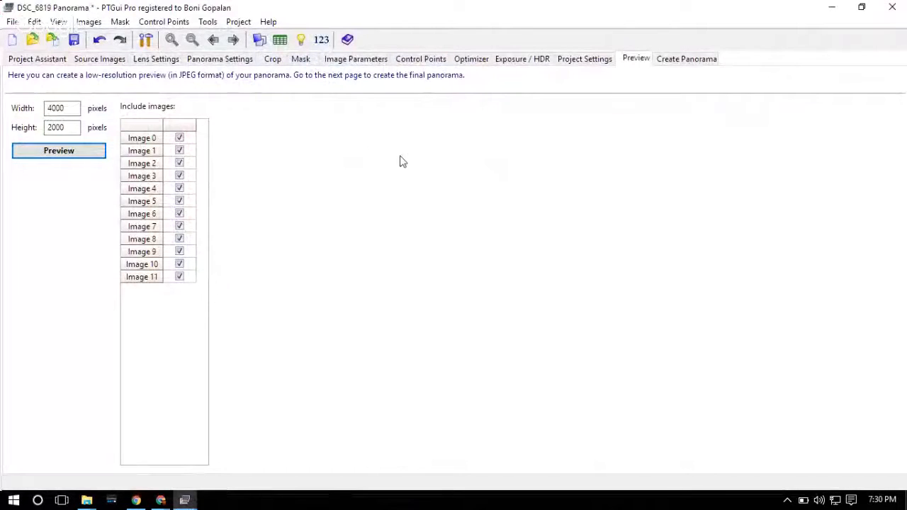
- Create the DSC_6819 panorama at 9624 × 4812 pixels as a blended JPEG, overwriting the existing DSC_6819 Panorama.jpg
click(43, 63)
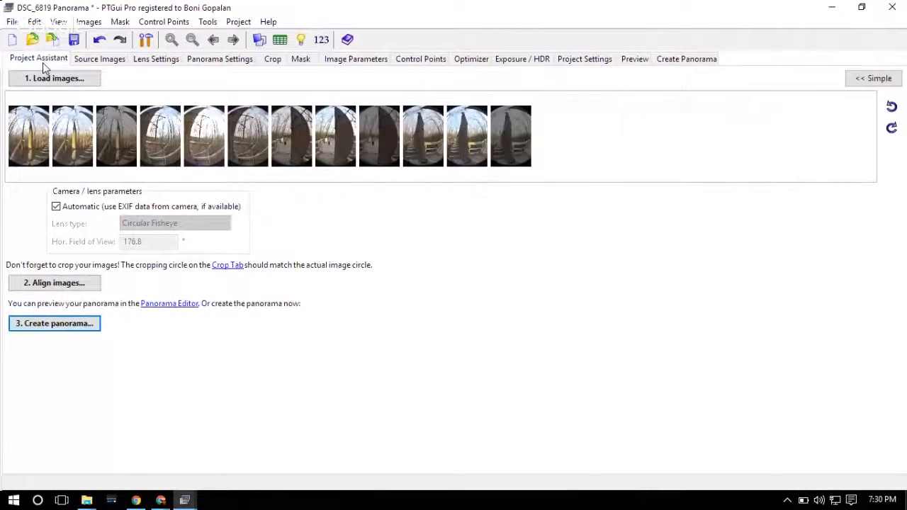
click(679, 62)
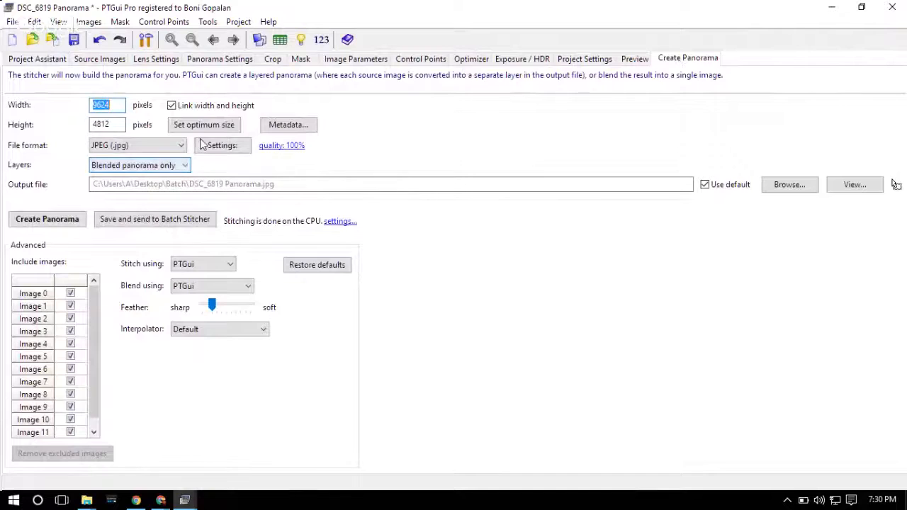
click(22, 224)
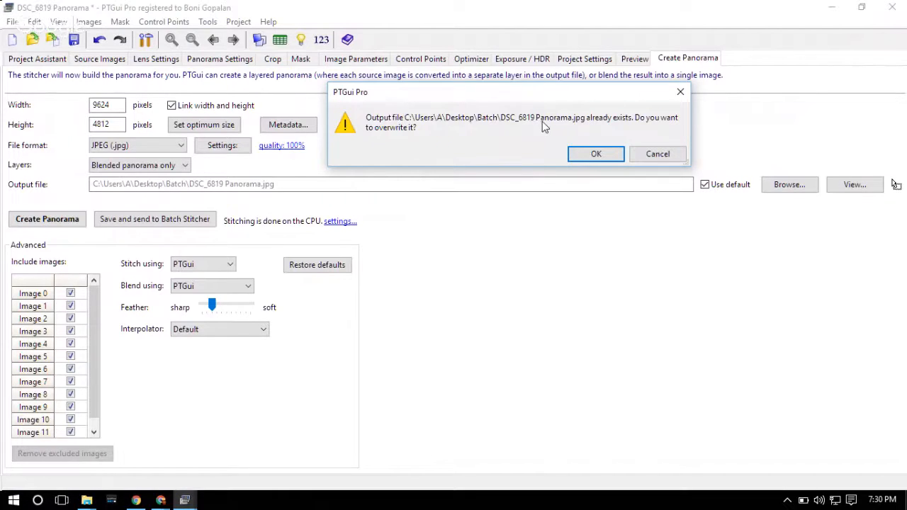
click(583, 156)
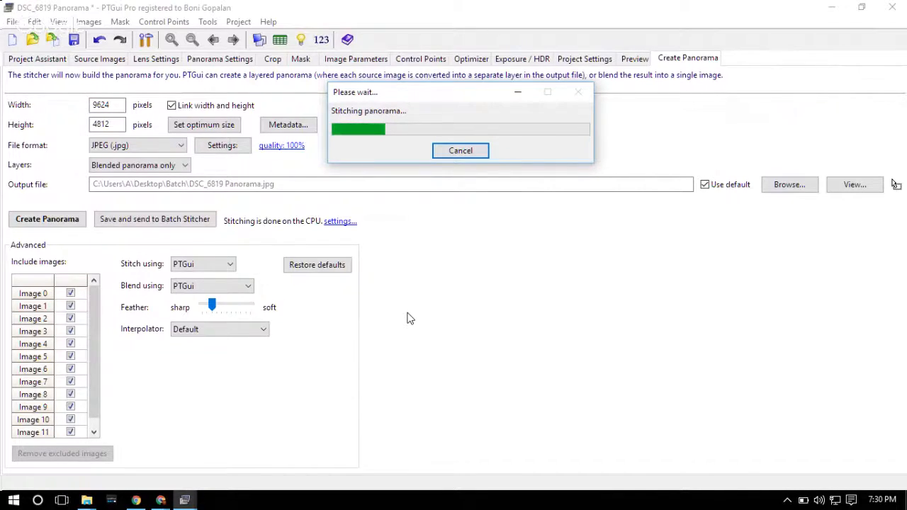
- Monitor the DSC_6819 stitching progress, alternating with checks of the DSC_6831 job in PTGui Batch Stitcher
click(184, 500)
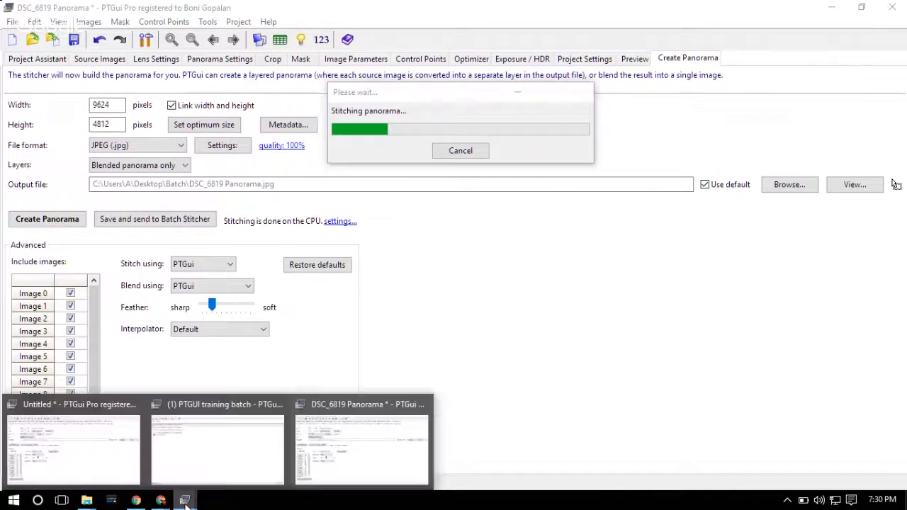
click(127, 451)
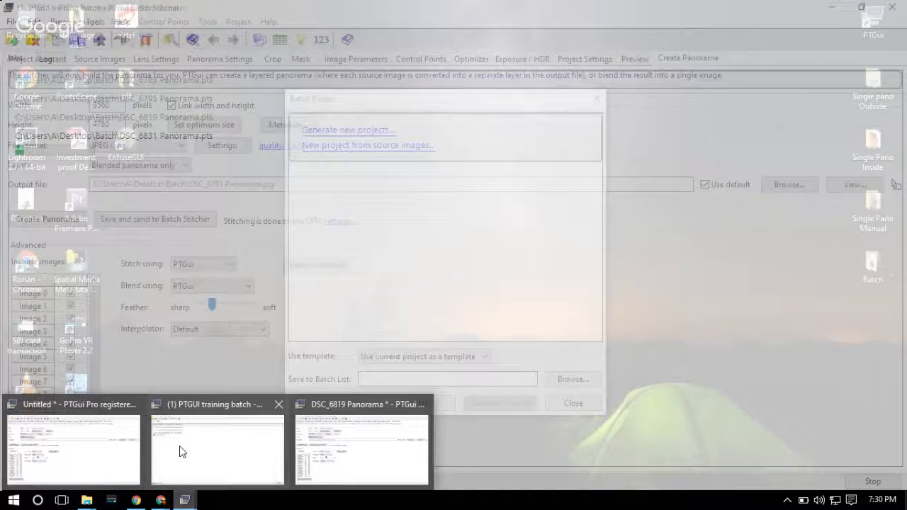
click(180, 449)
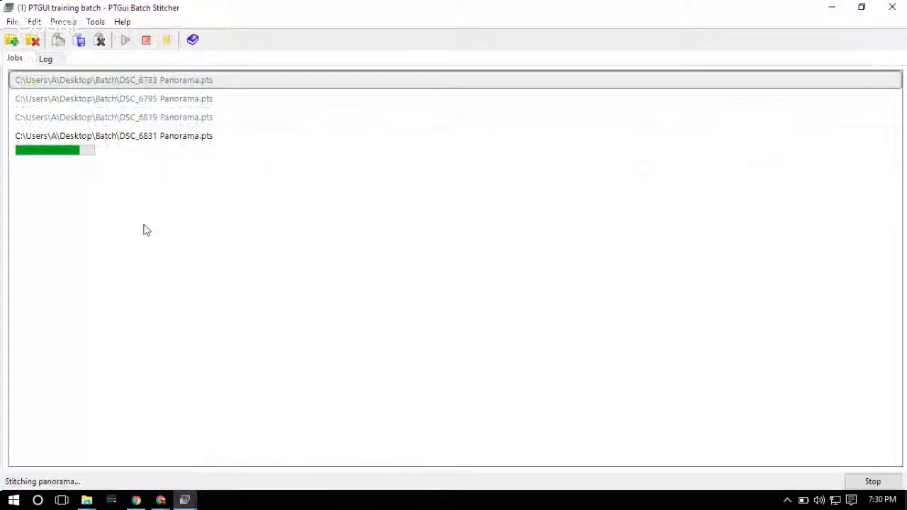
click(184, 500)
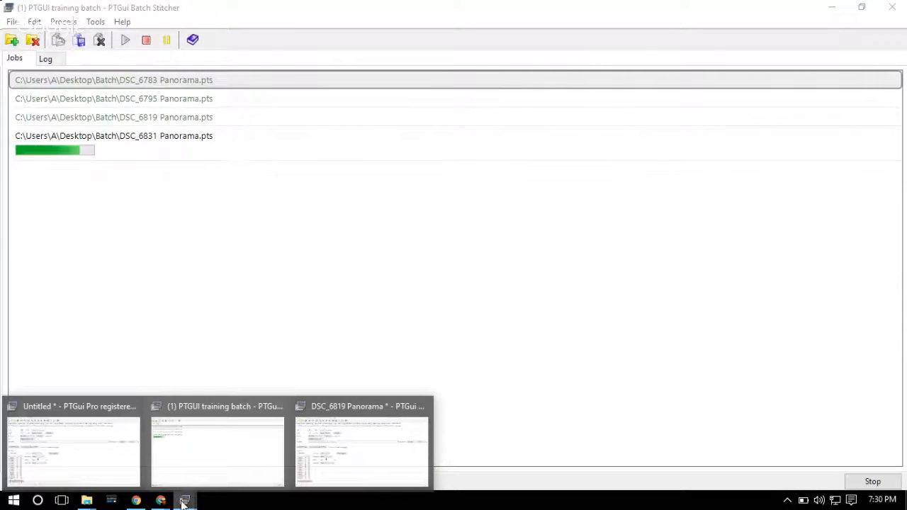
click(322, 459)
click(388, 95)
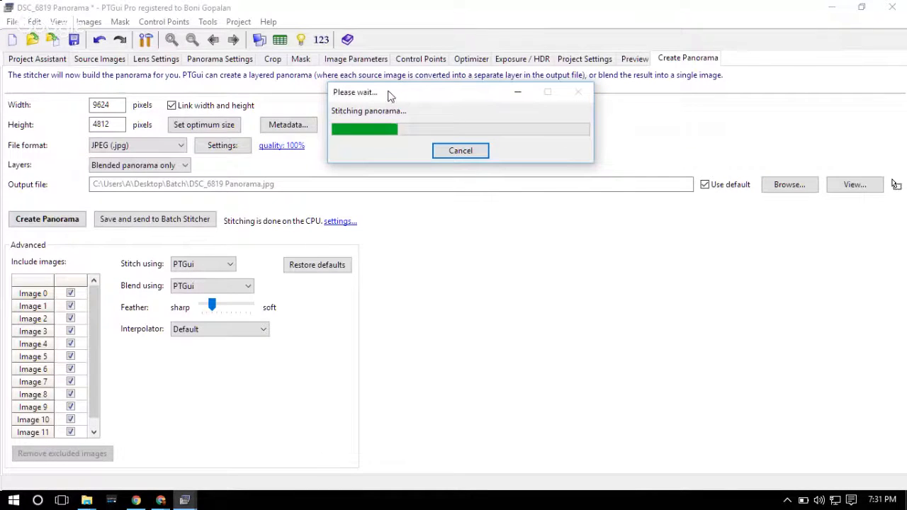
drag(419, 93, 423, 140)
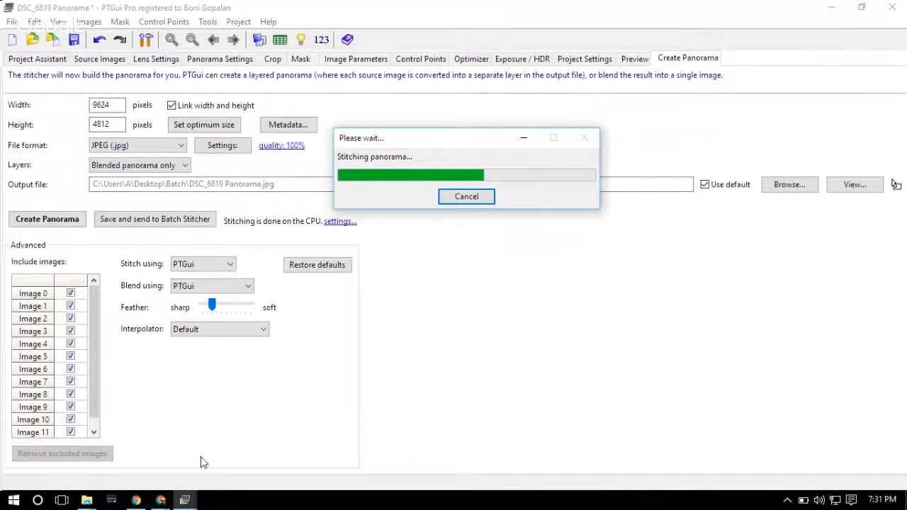
click(183, 499)
click(182, 455)
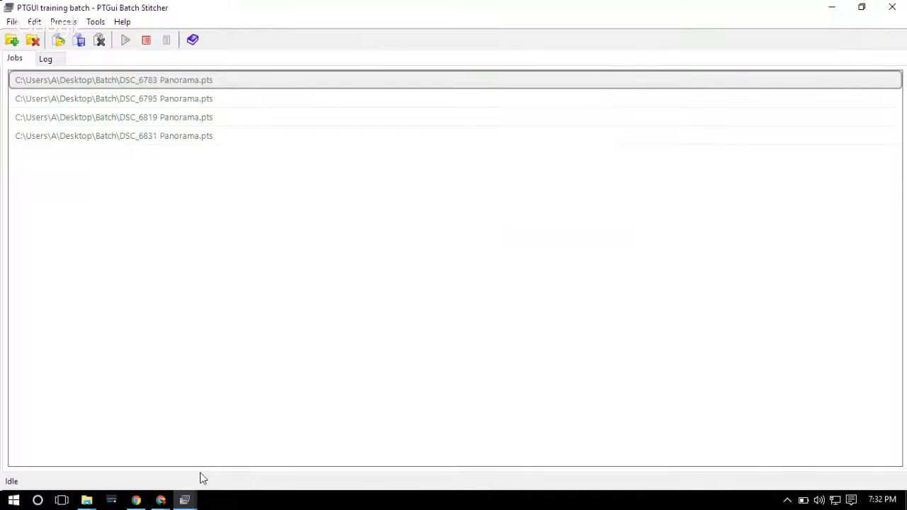
mouse_move(182, 498)
click(375, 452)
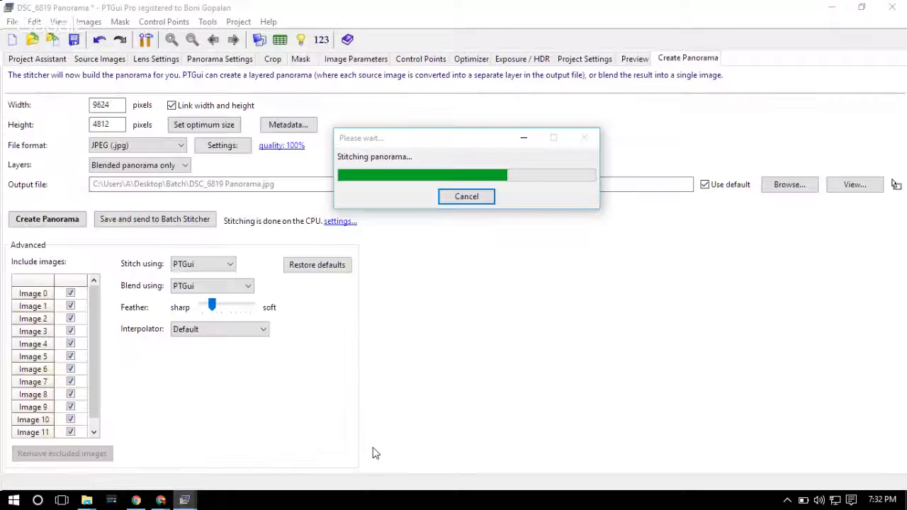
drag(395, 138, 403, 113)
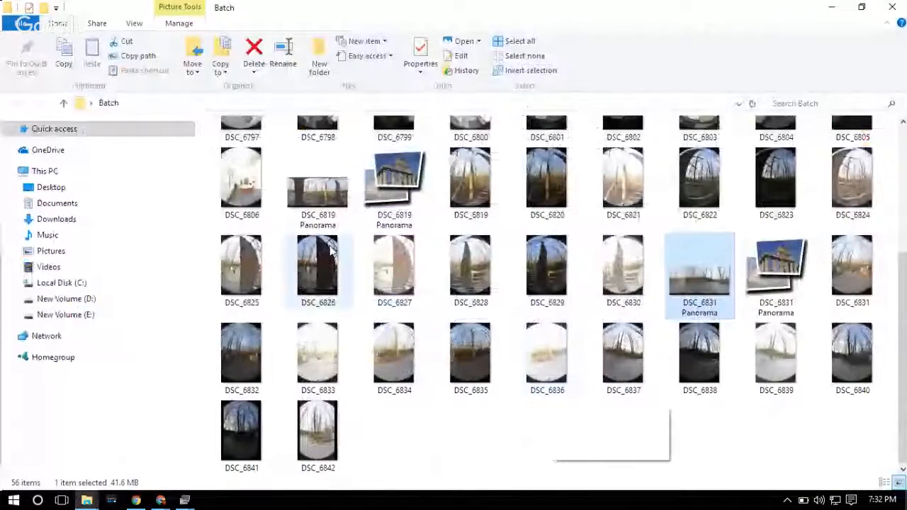
- View the stitched DSC_6819 Panorama.jpg and DSC_6831 Panorama.jpg from the Batch folder in Photos, closing each one after inspection
double_click(308, 190)
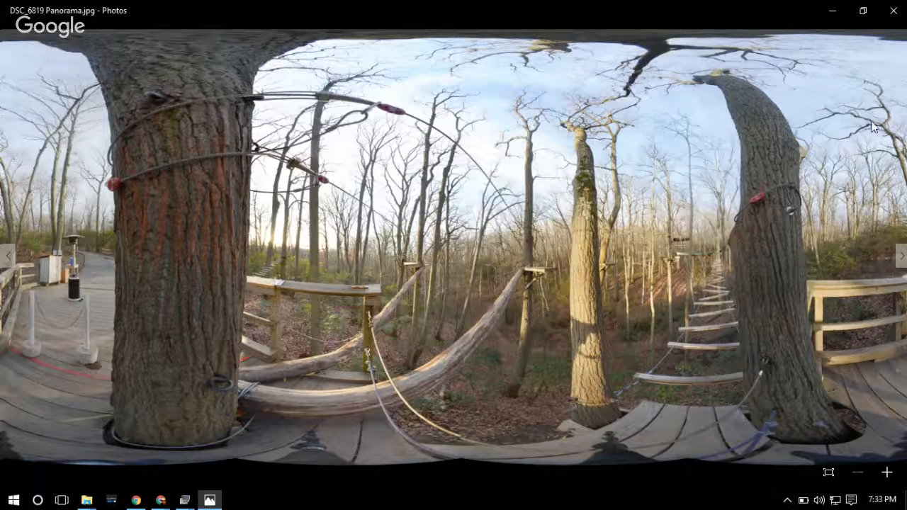
click(893, 11)
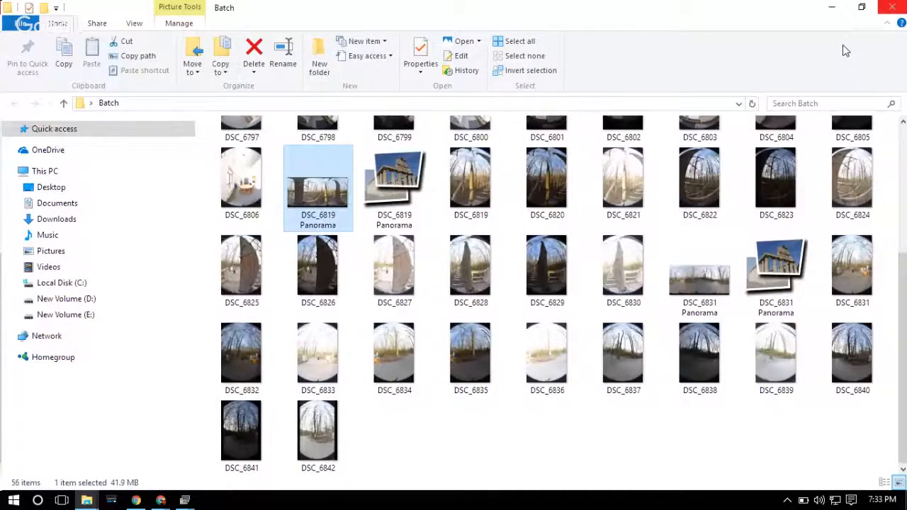
click(704, 289)
double_click(703, 289)
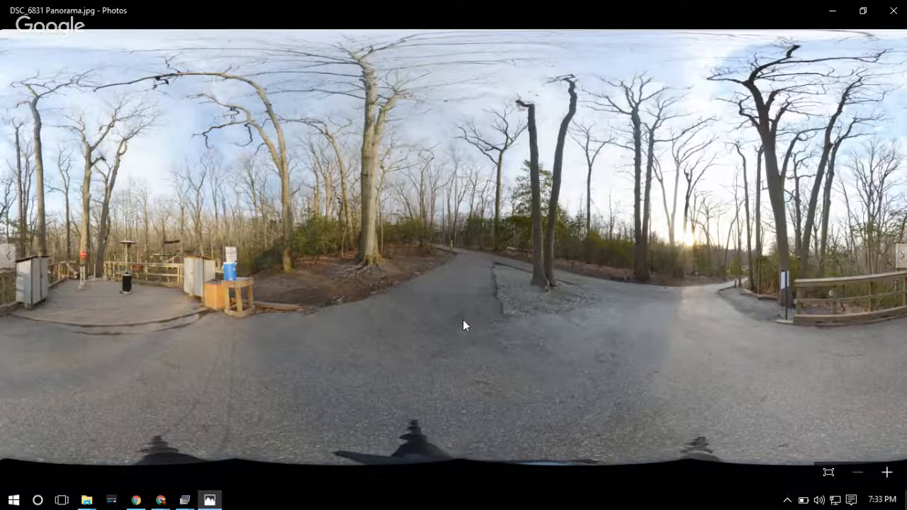
click(894, 11)
- Switch back to PTGui and close the DSC_6819 Panorama project
click(184, 501)
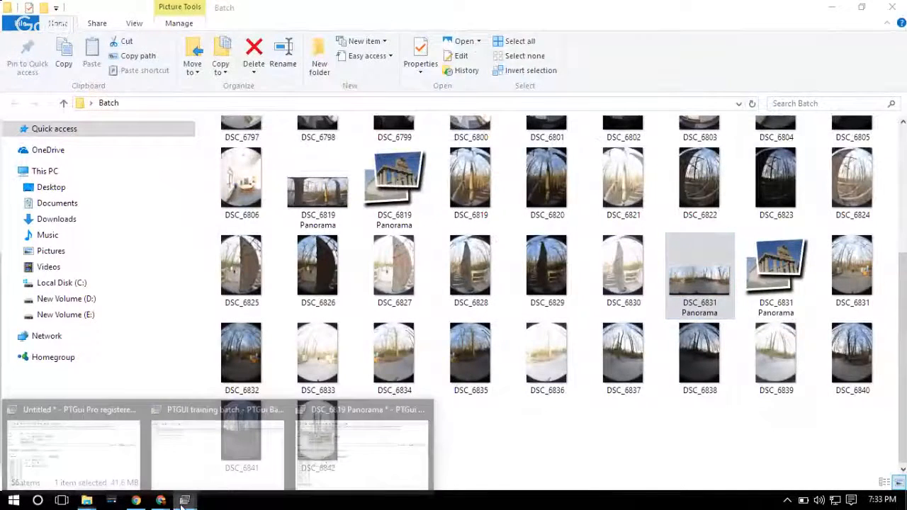
click(389, 427)
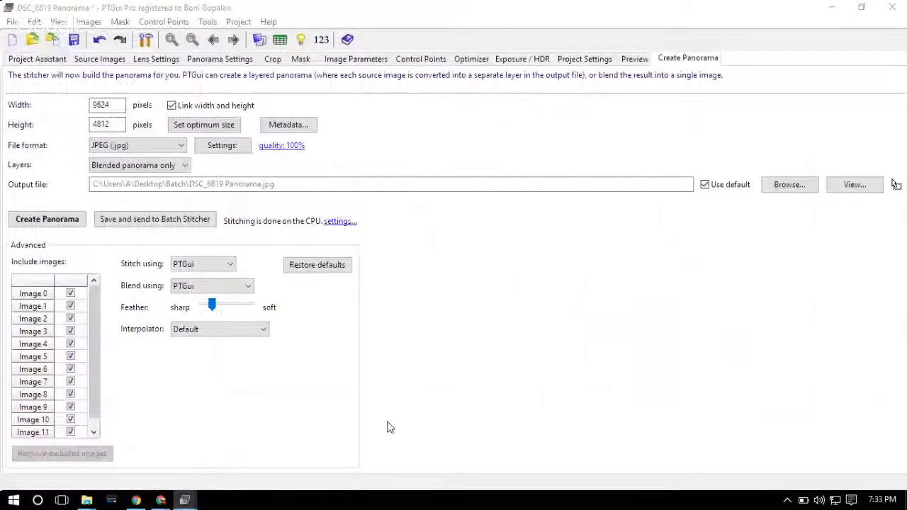
click(546, 150)
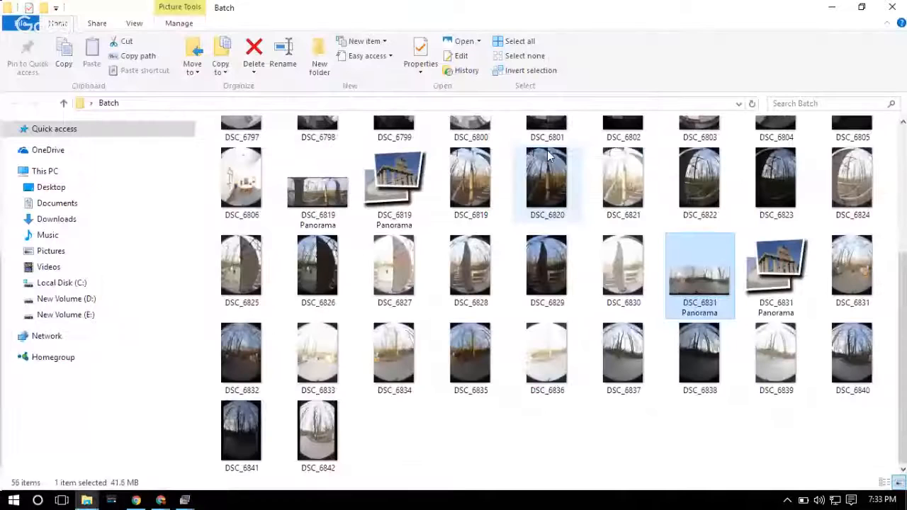
- Review the PTGui project files for the DSC_6783, DSC_6795, DSC_6819 and DSC_6831 panoramas in the Batch folder, then close the folder
click(775, 273)
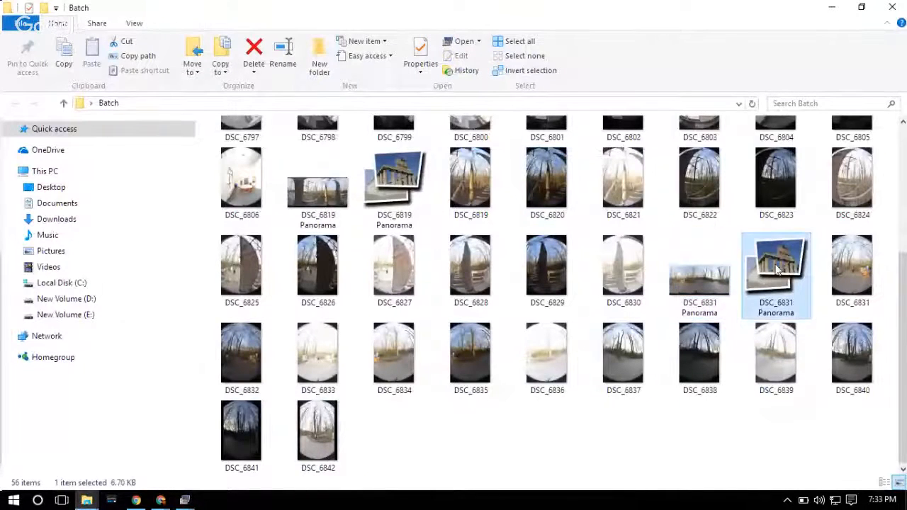
click(389, 209)
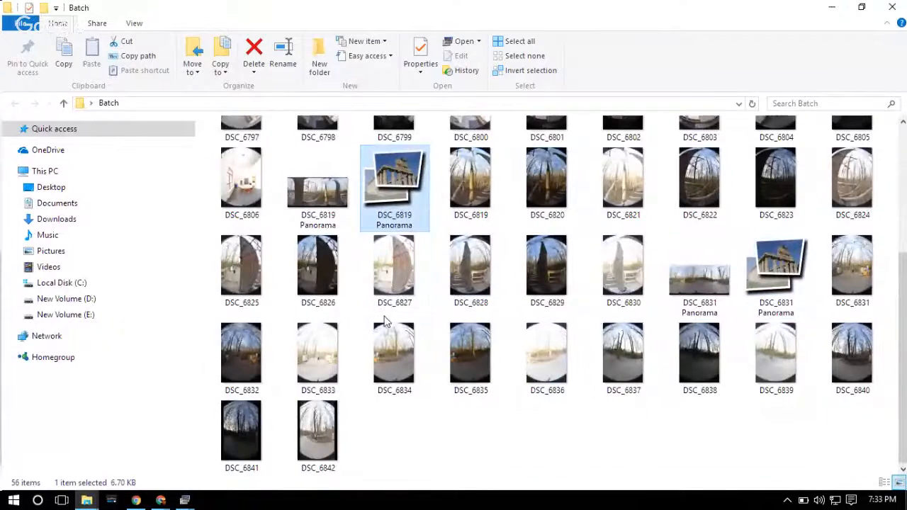
scroll(386, 322, up, 3)
click(322, 159)
click(695, 265)
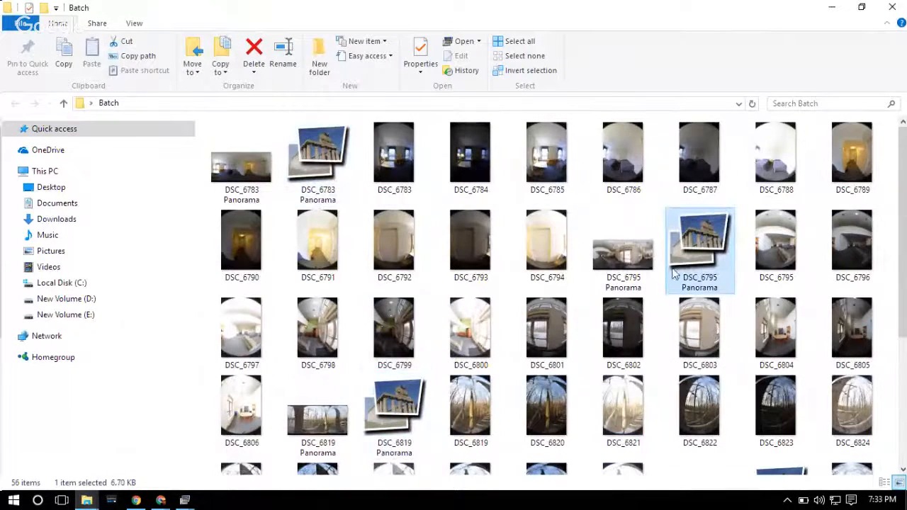
scroll(348, 311, down, 3)
click(415, 223)
click(792, 305)
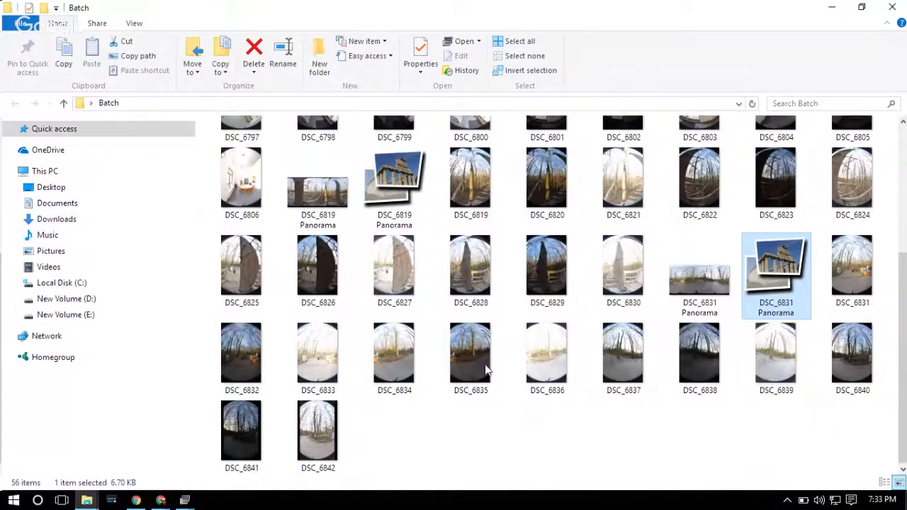
click(886, 9)
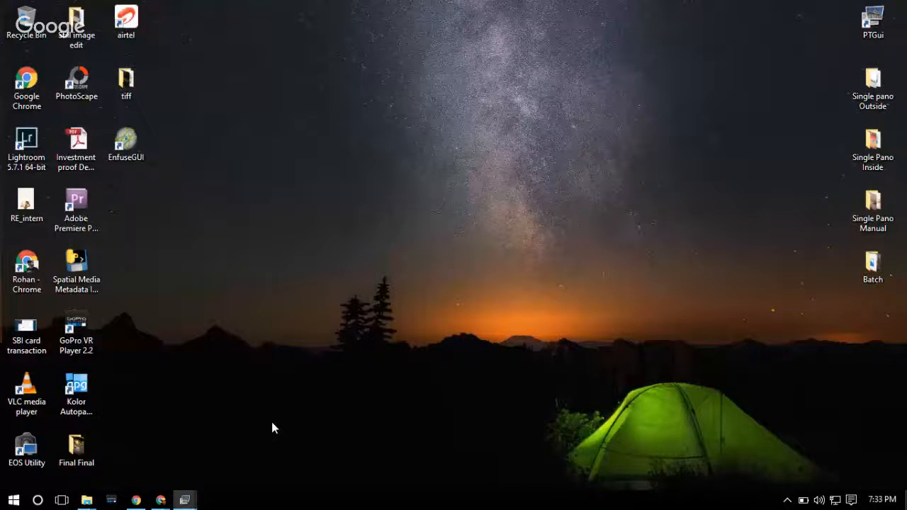
- Switch to the YouTube live chat in Chrome and check for viewer messages
mouse_move(160, 500)
click(95, 467)
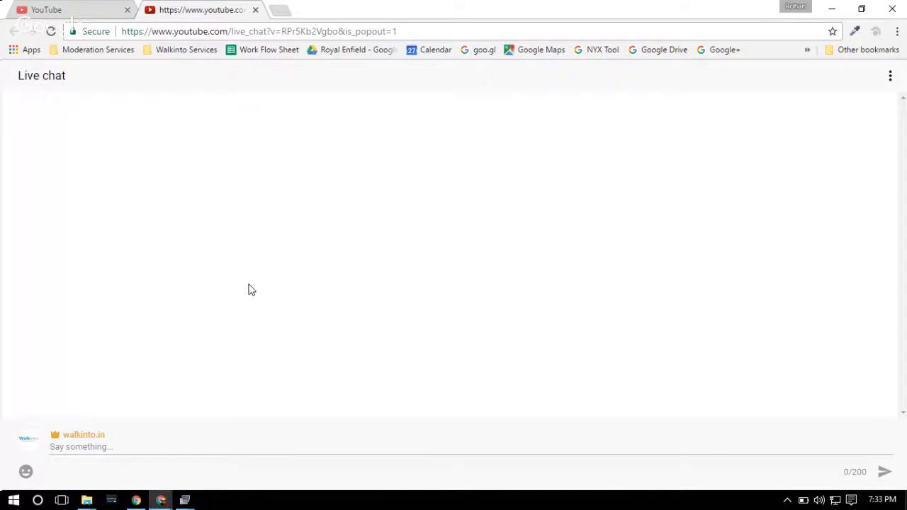
mouse_move(183, 502)
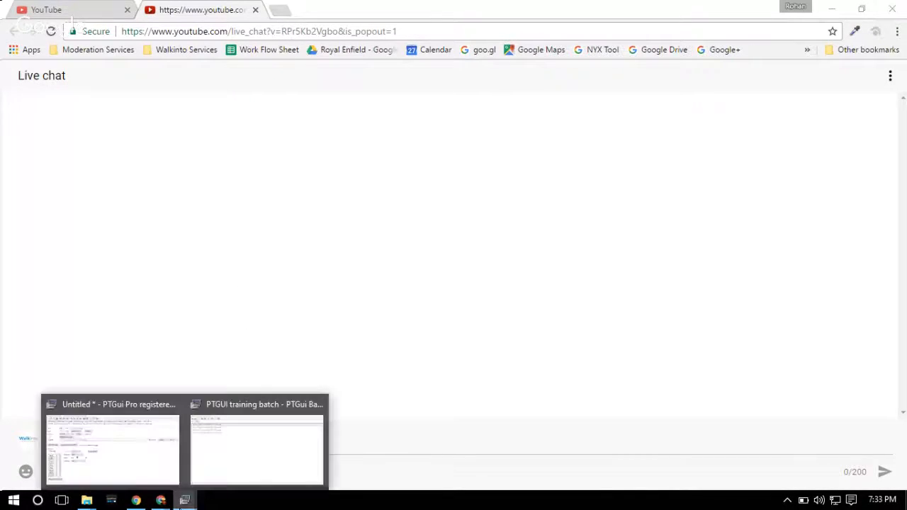
- Switch to PTGui and close the untitled project without saving changes, as well as the PTGui Batch Stitcher
click(160, 459)
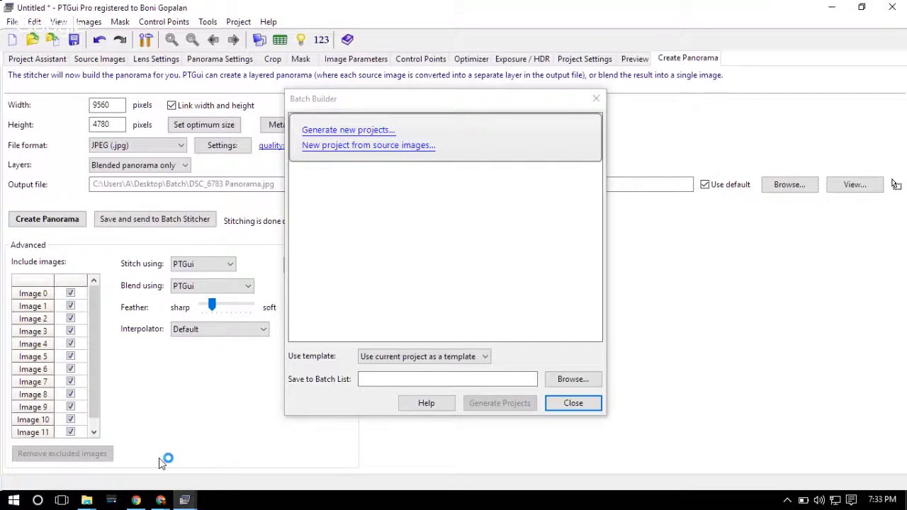
click(40, 61)
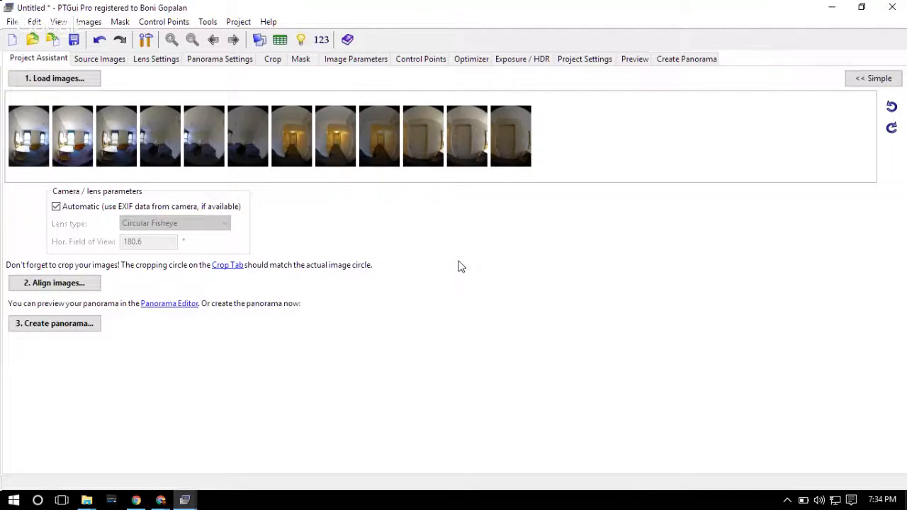
click(891, 7)
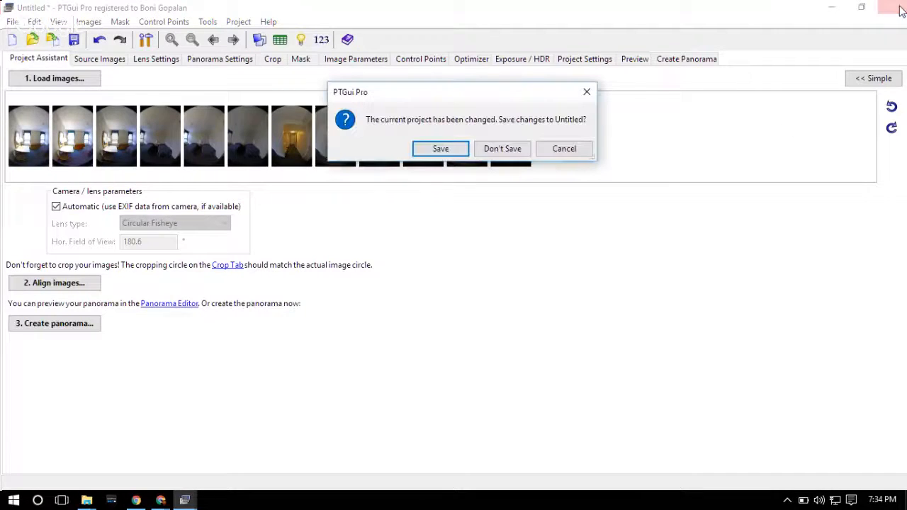
click(512, 150)
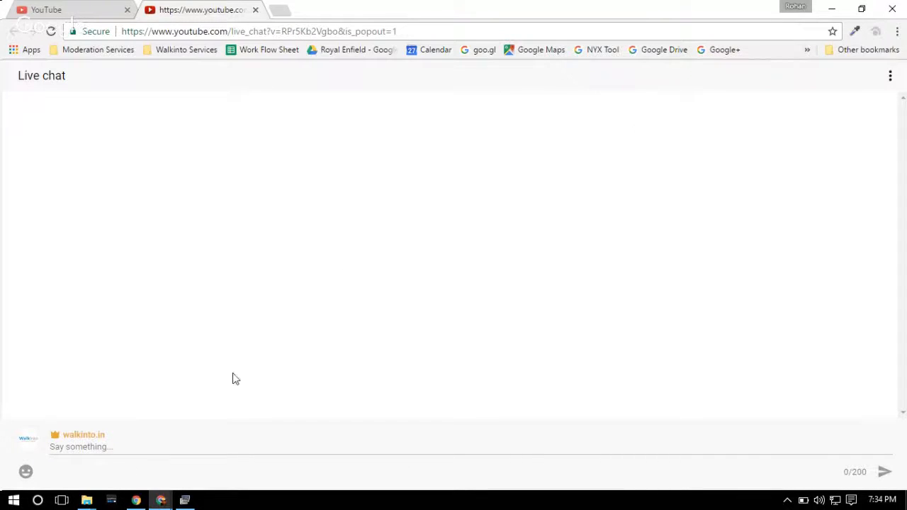
click(184, 501)
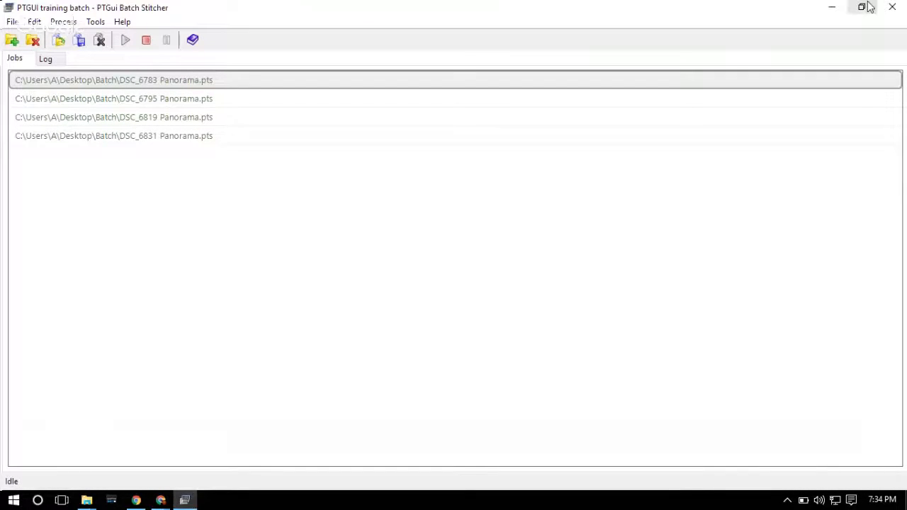
click(891, 7)
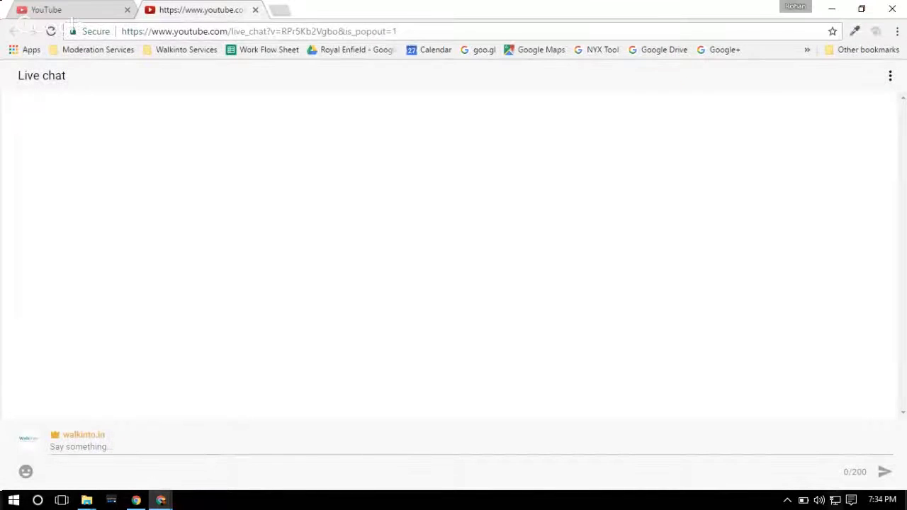
- Open DSC_5514 Panorama from the Single pano Outside desktop folder in Adobe Photoshop CS6 and collapse the floating Selective Tool panel
click(831, 9)
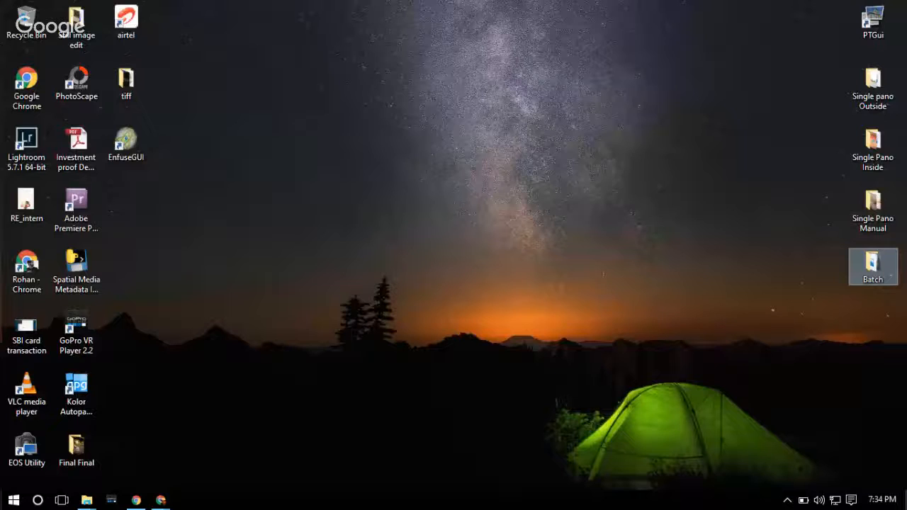
double_click(873, 99)
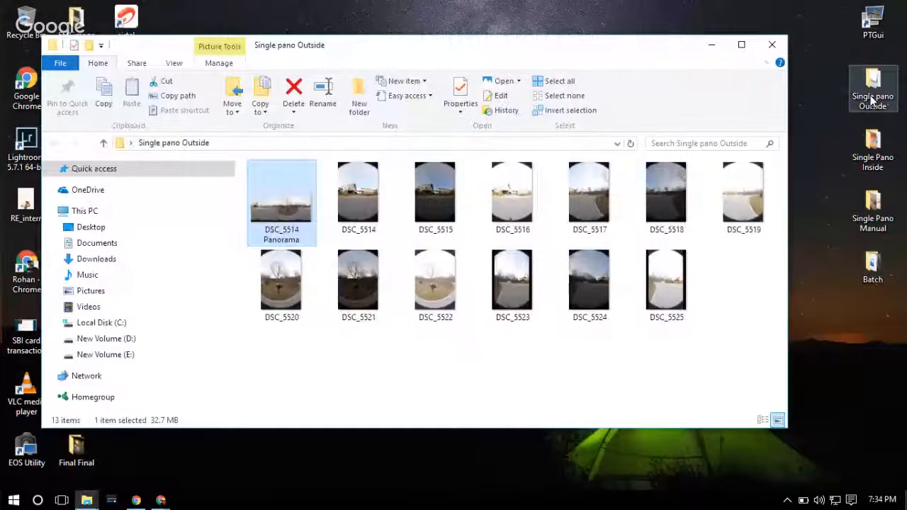
double_click(417, 49)
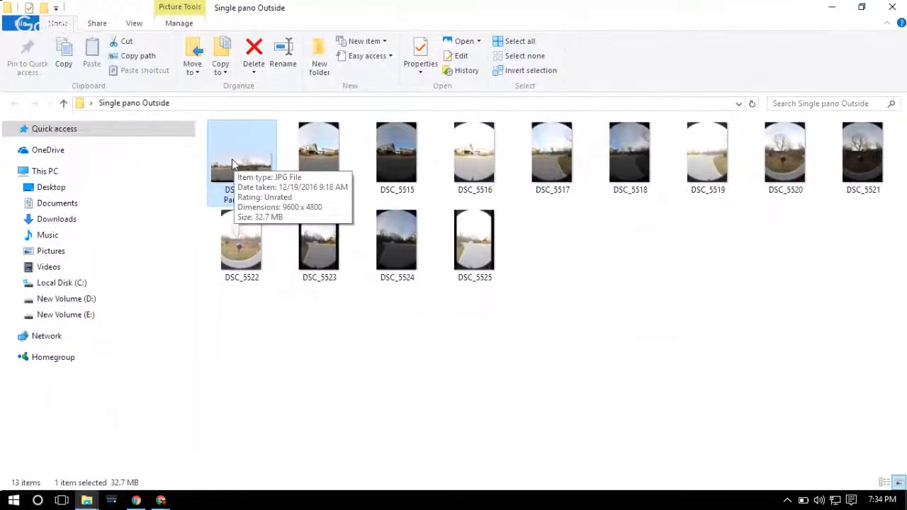
right_click(231, 167)
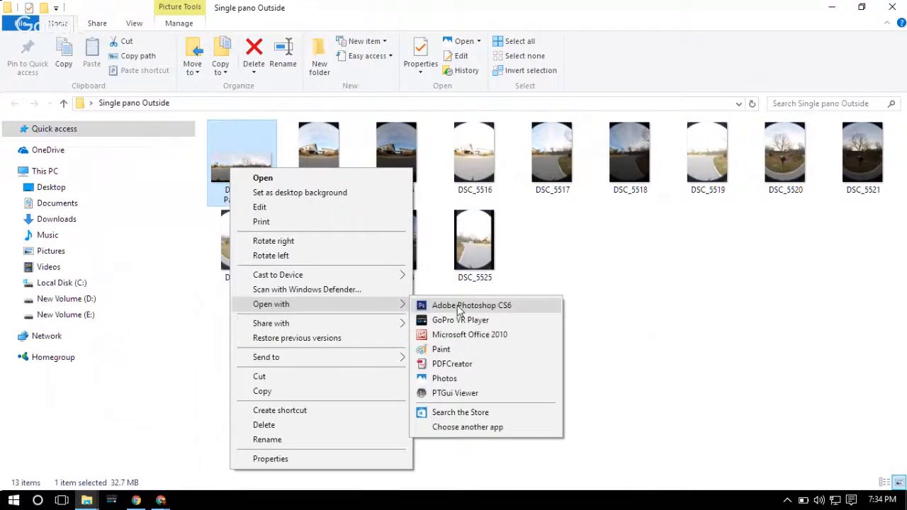
click(459, 310)
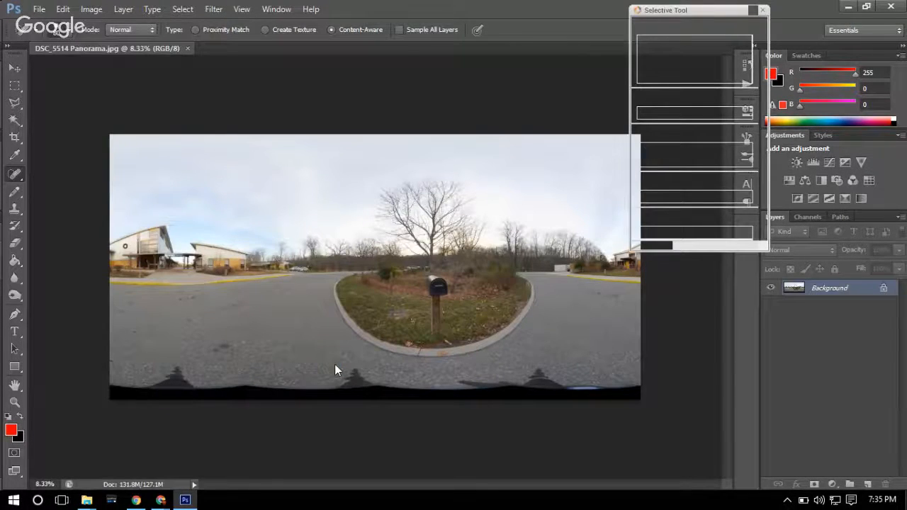
click(752, 11)
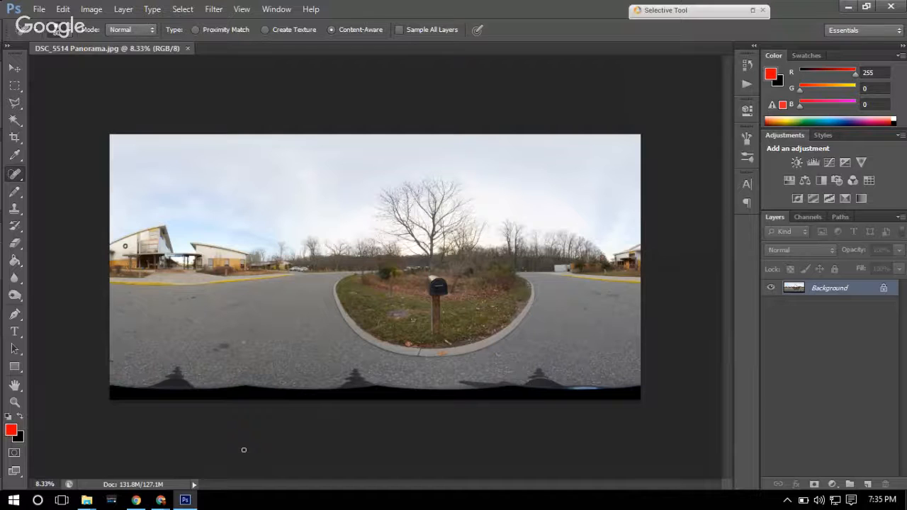
- Select a full-width rectangular strip along the panorama's lower edge, covering the black band and the tripod shadows
key(ctrl+plus)
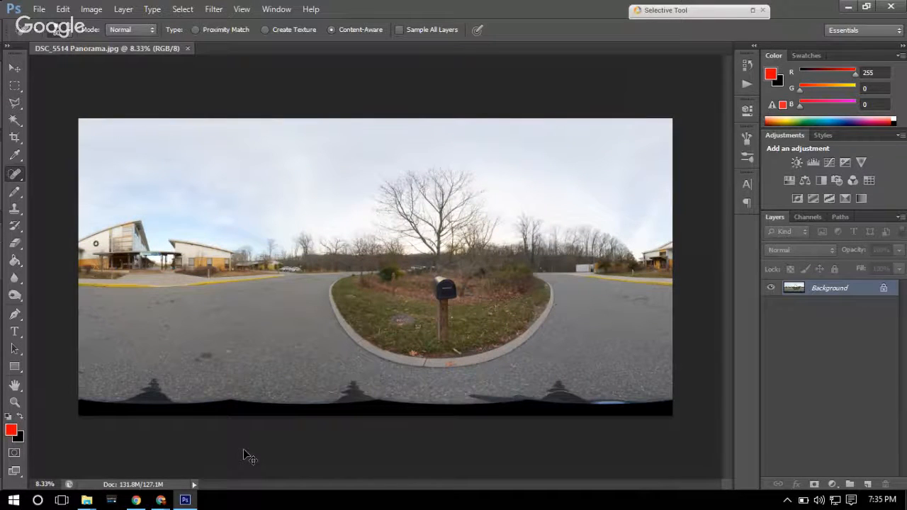
key(ctrl+0)
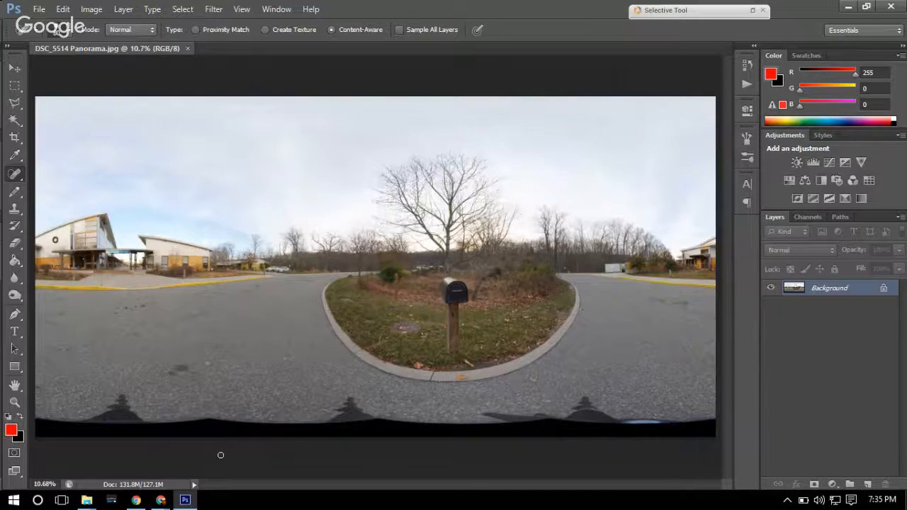
click(15, 86)
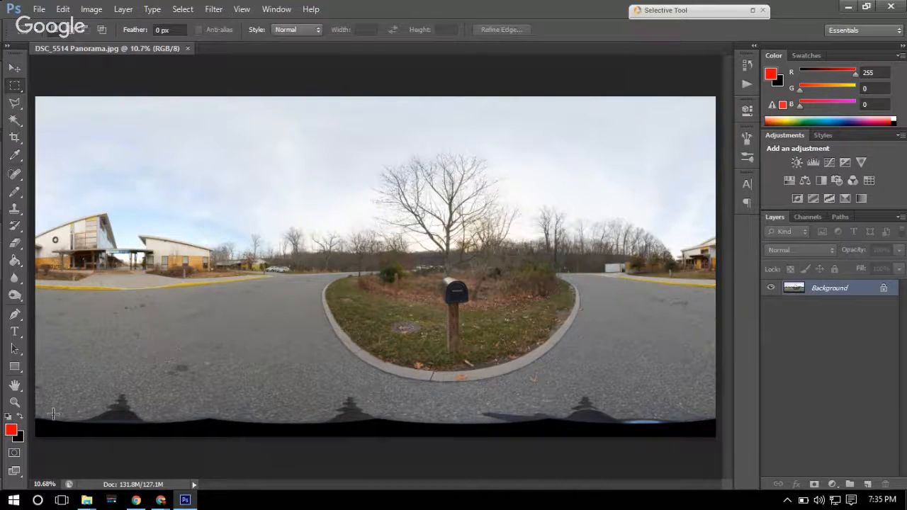
drag(27, 393, 850, 495)
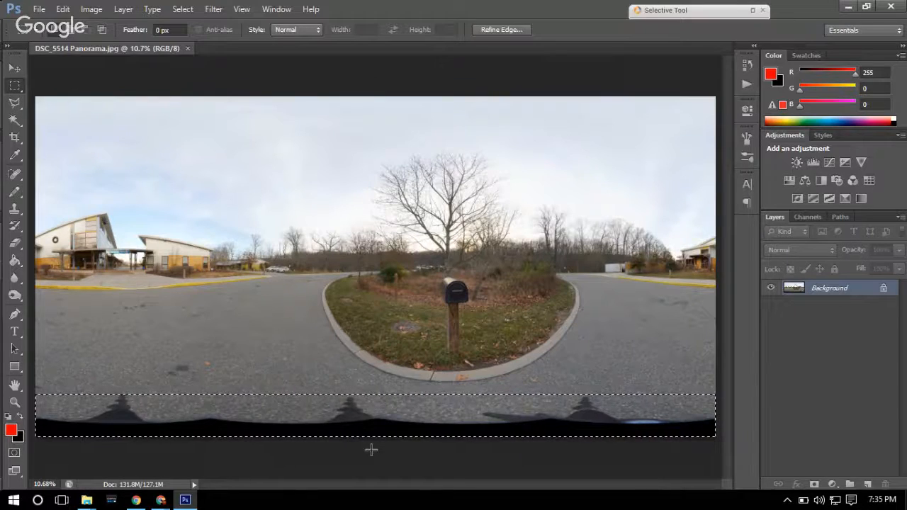
- Fill the selected strip using Content-Aware in Normal mode at 100% opacity, and remove the selection
key(shift+F5)
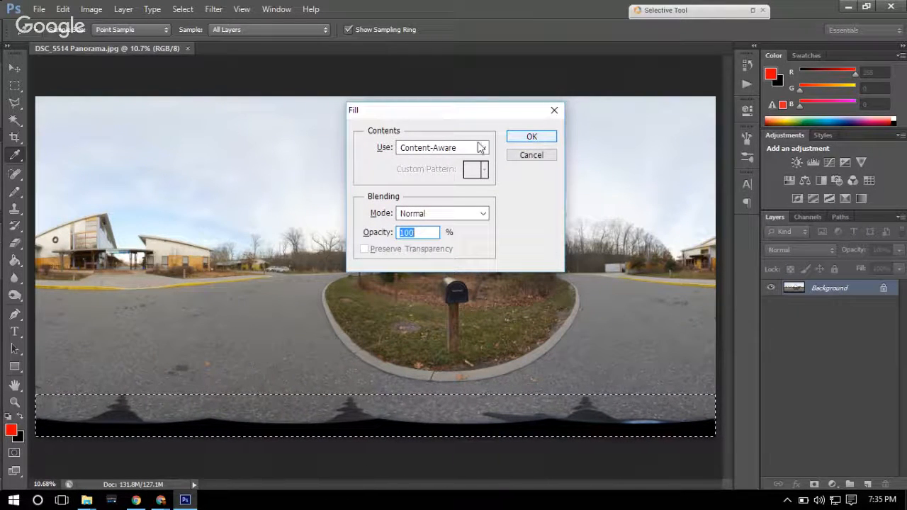
click(443, 146)
click(435, 207)
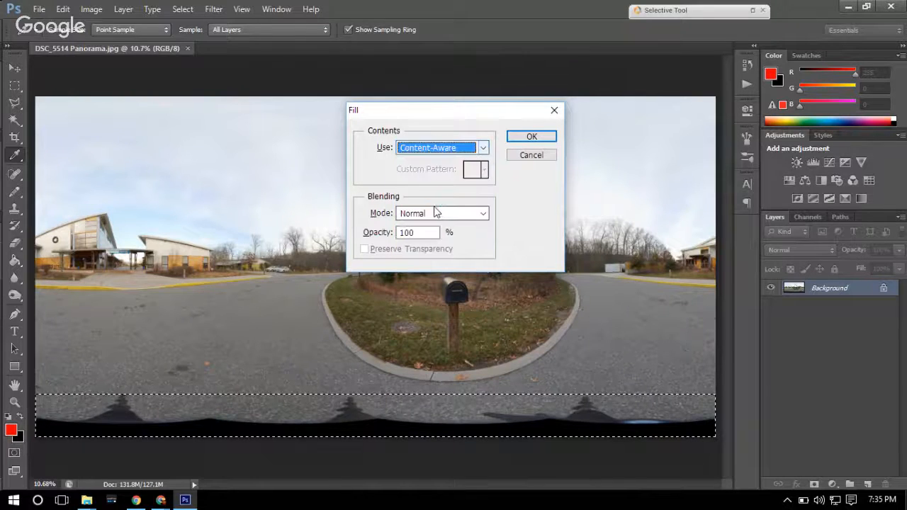
click(525, 138)
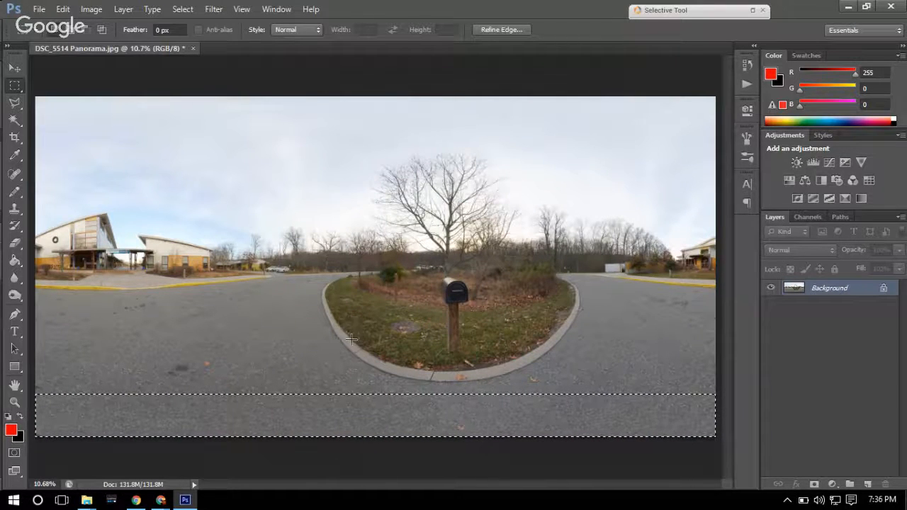
right_click(347, 426)
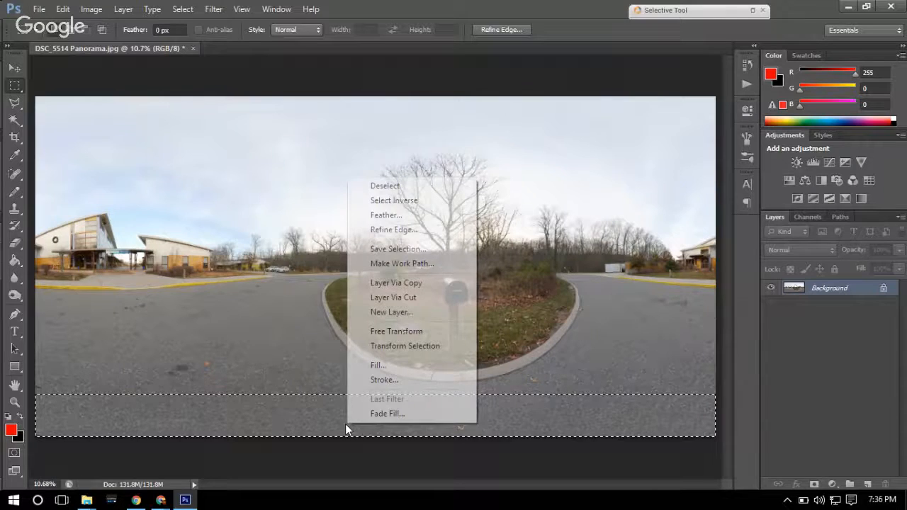
click(345, 424)
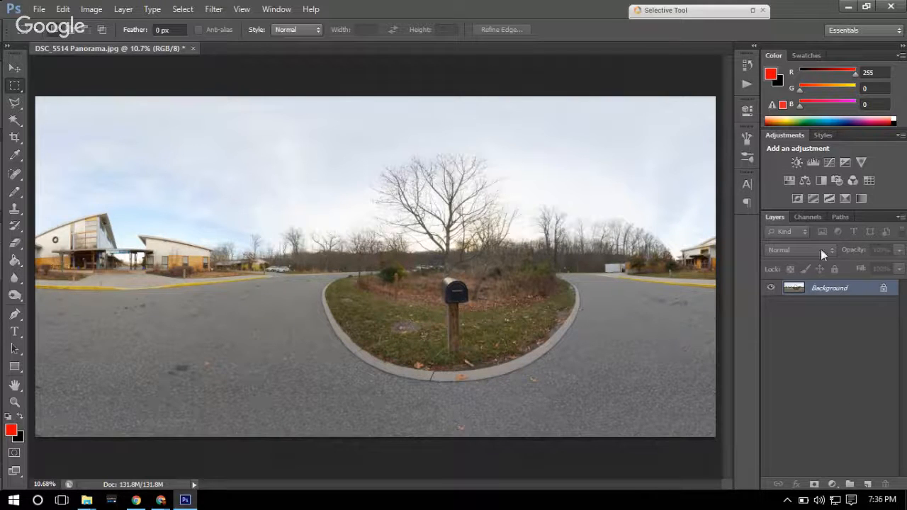
- Quit Photoshop without saving the changes to DSC_5514 Panorama.jpg
click(890, 7)
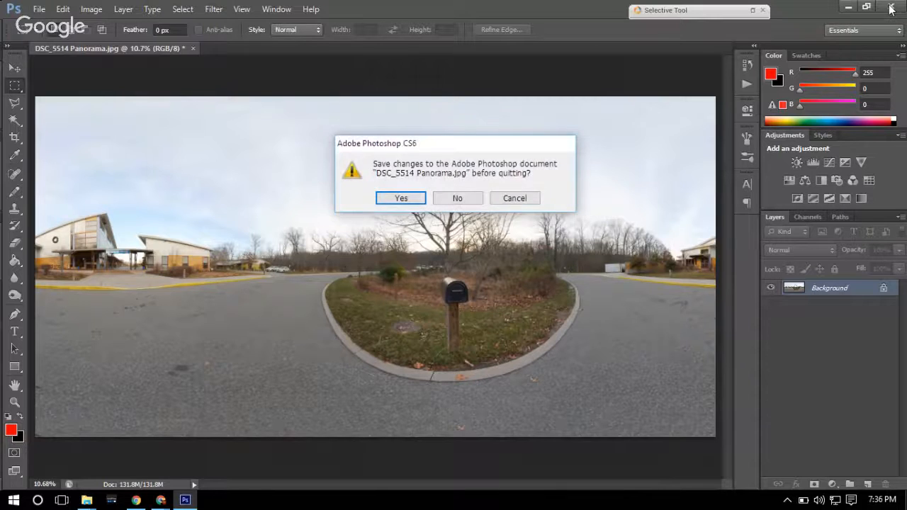
click(471, 202)
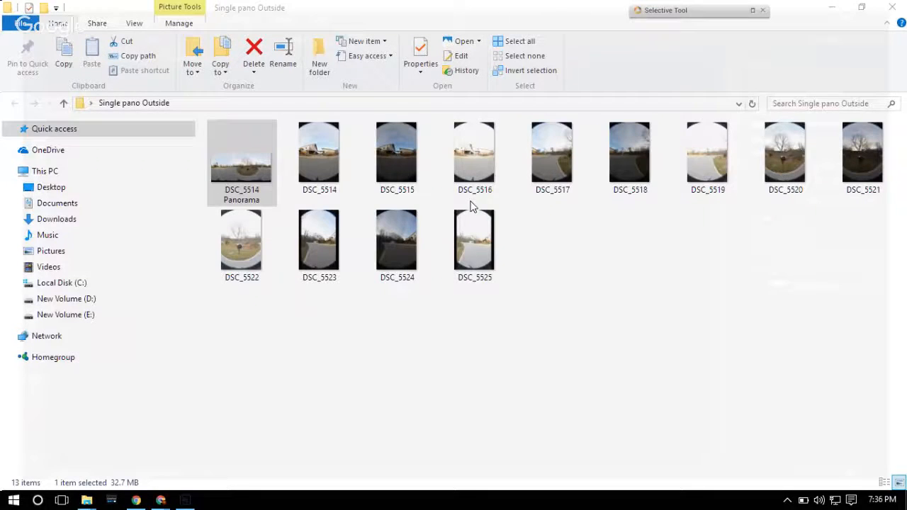
- Check the YouTube live chat in Chrome for viewer messages and switch to the Google Hangouts broadcast window
mouse_move(160, 496)
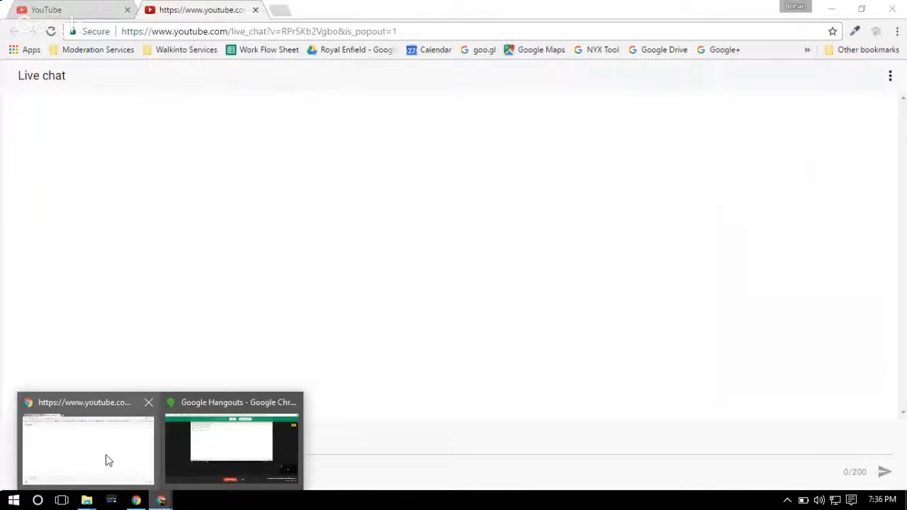
click(107, 460)
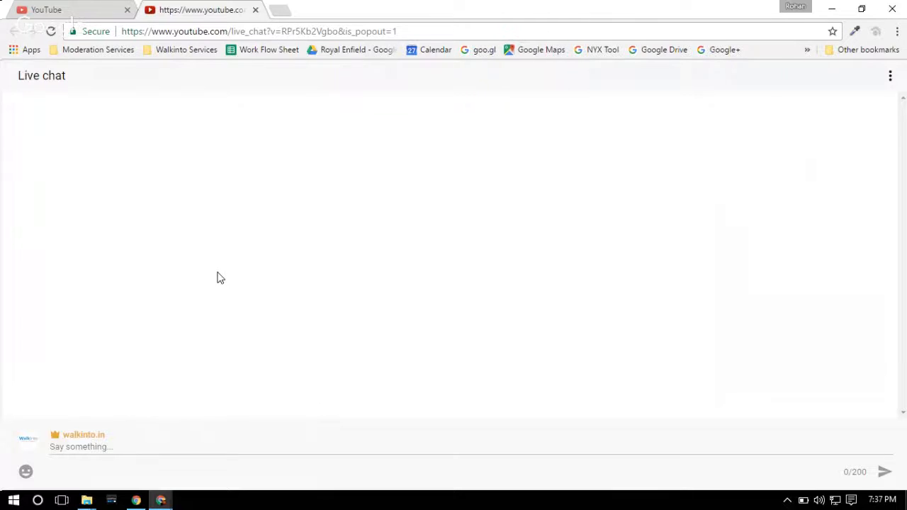
mouse_move(161, 503)
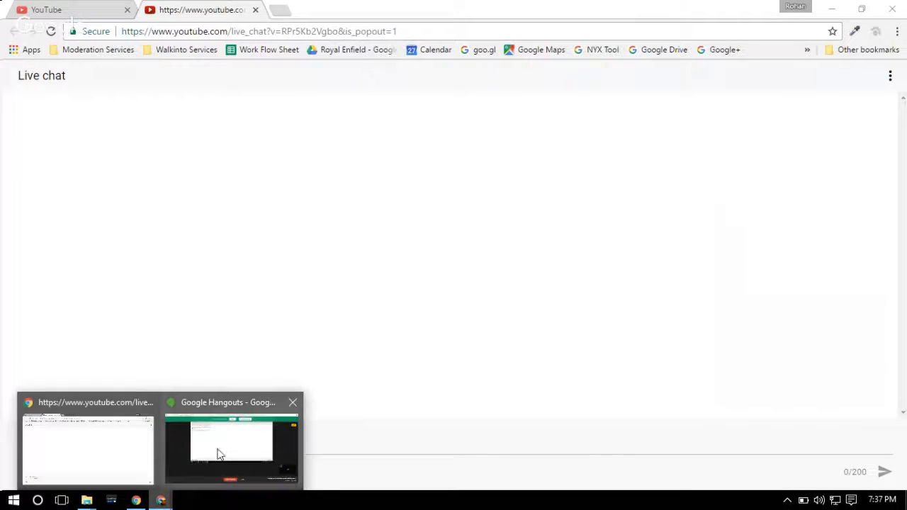
click(254, 446)
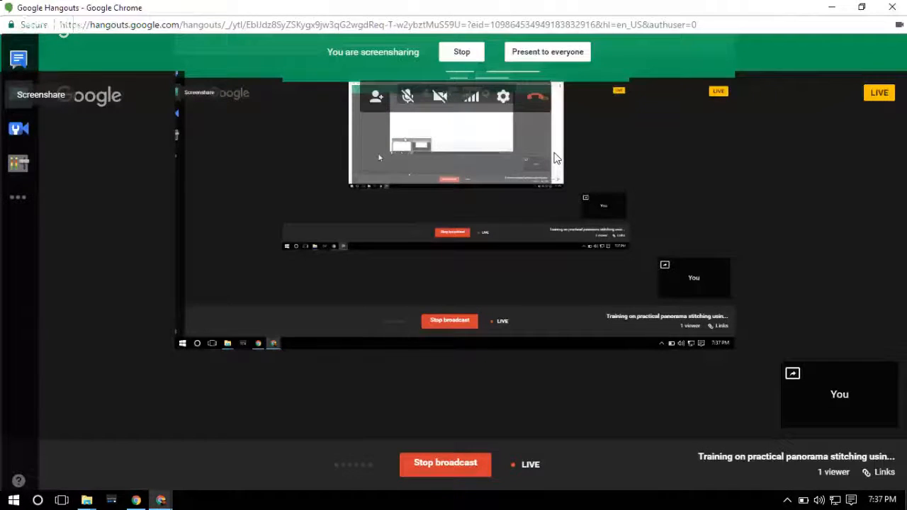